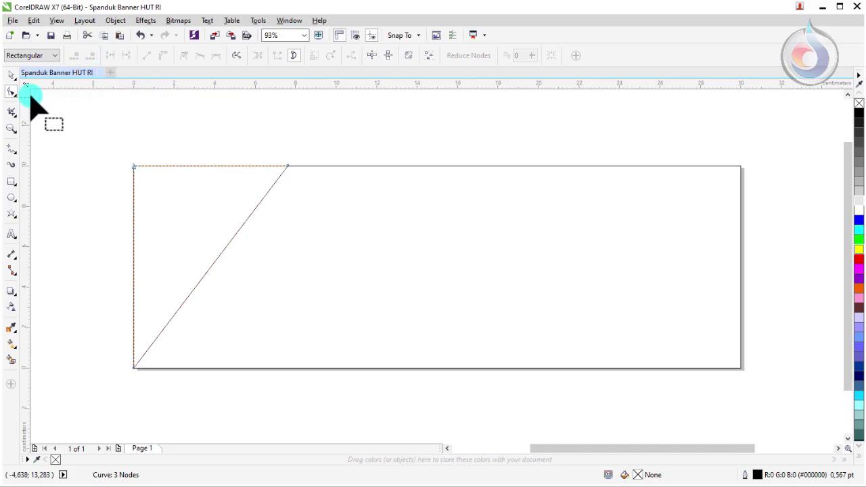
Duplicate the triangle in place and mirror the copy vertically.
{"action": "left_click", "coordinate": [11, 74]}
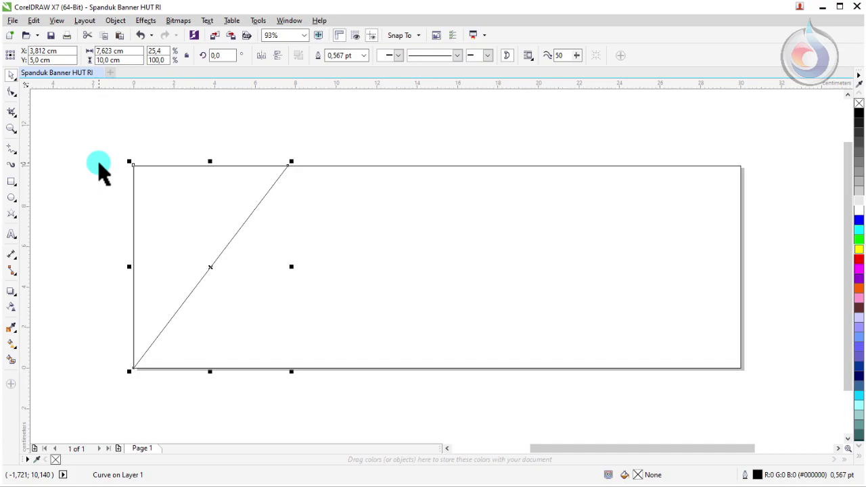
{"action": "right_click", "coordinate": [189, 176]}
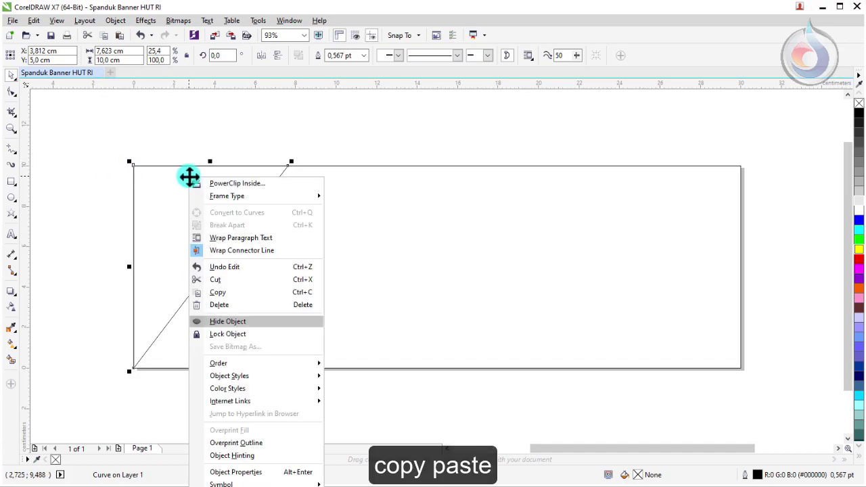
{"action": "left_click", "coordinate": [220, 290]}
{"action": "right_click", "coordinate": [332, 148]}
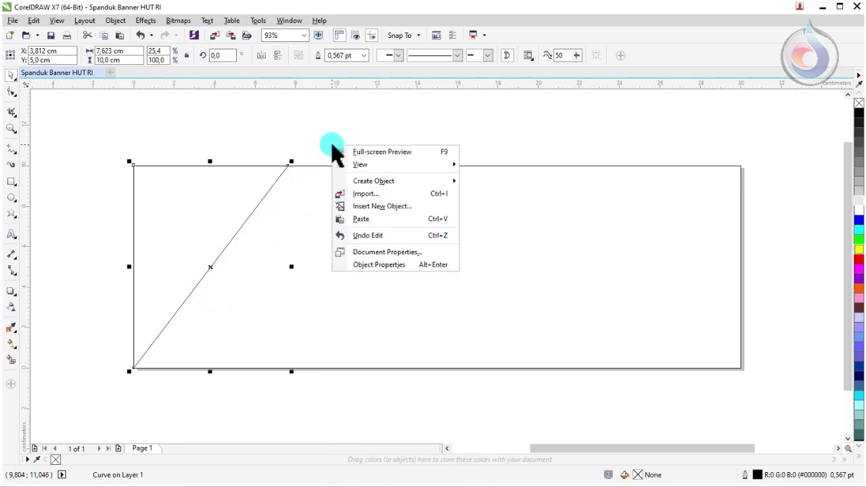
{"action": "left_click", "coordinate": [349, 218]}
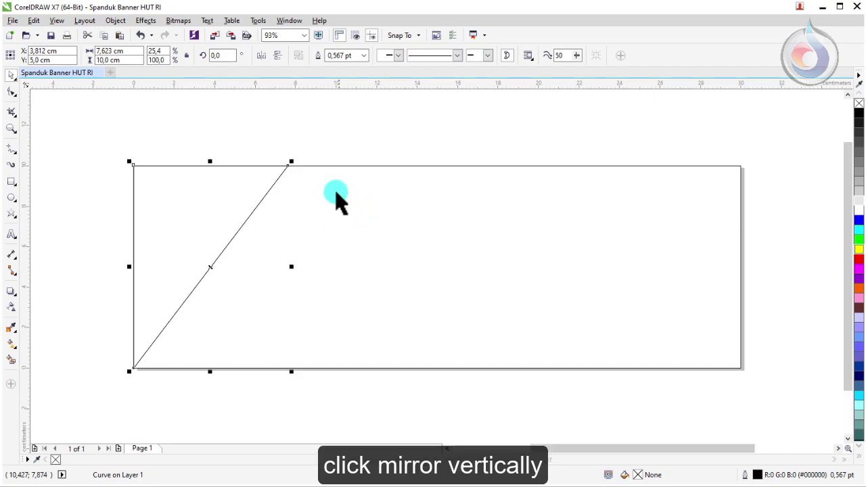
{"action": "left_click", "coordinate": [278, 55]}
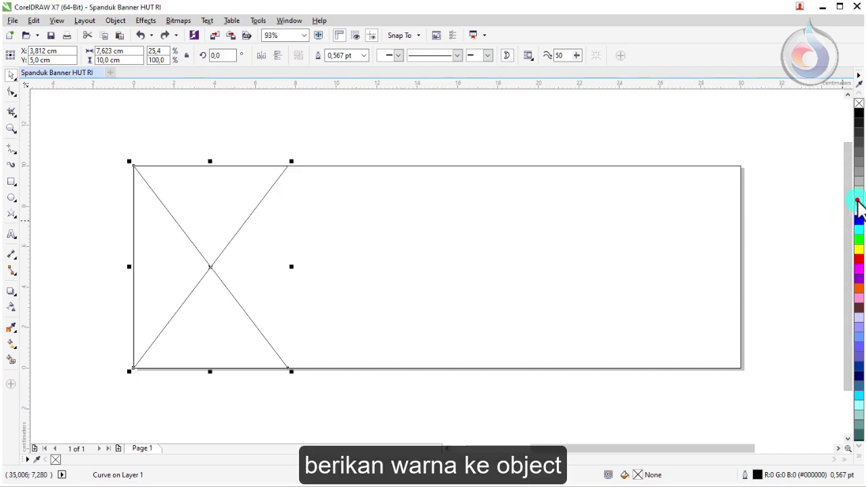
Fill the mirrored triangle with light gray #E6E6E6 and the original triangle with red #ED2121.
{"action": "left_click", "coordinate": [857, 201]}
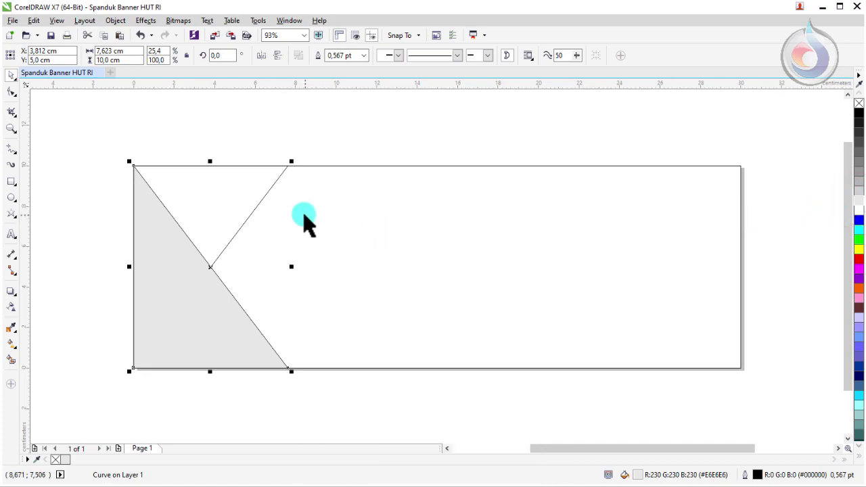
{"action": "left_click", "coordinate": [260, 180]}
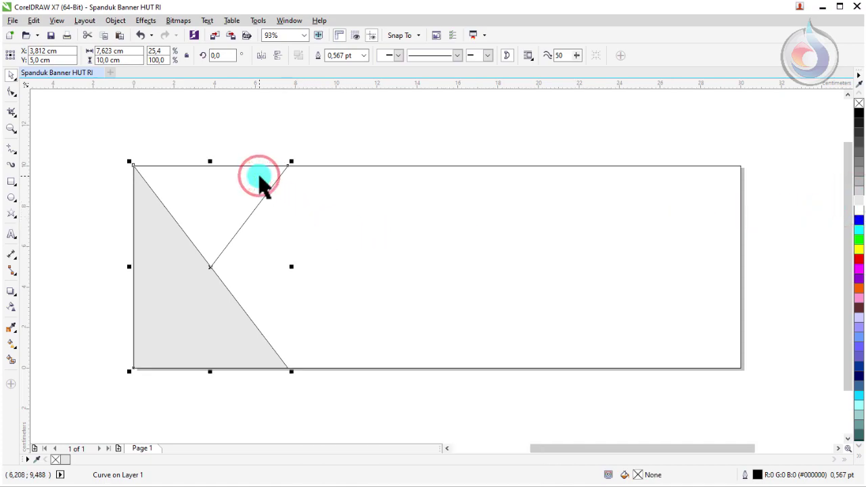
{"action": "left_click", "coordinate": [859, 260]}
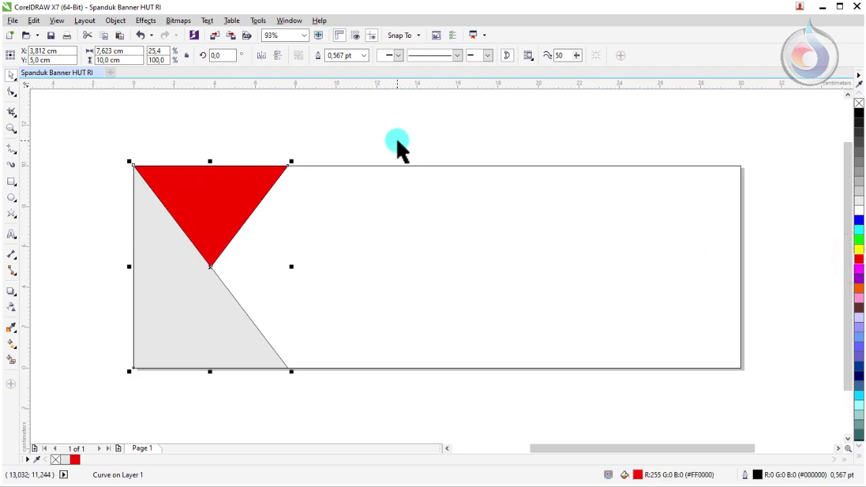
{"action": "double_click", "coordinate": [640, 476]}
{"action": "left_click_drag", "start_coordinate": [503, 258], "coordinate": [494, 269]}
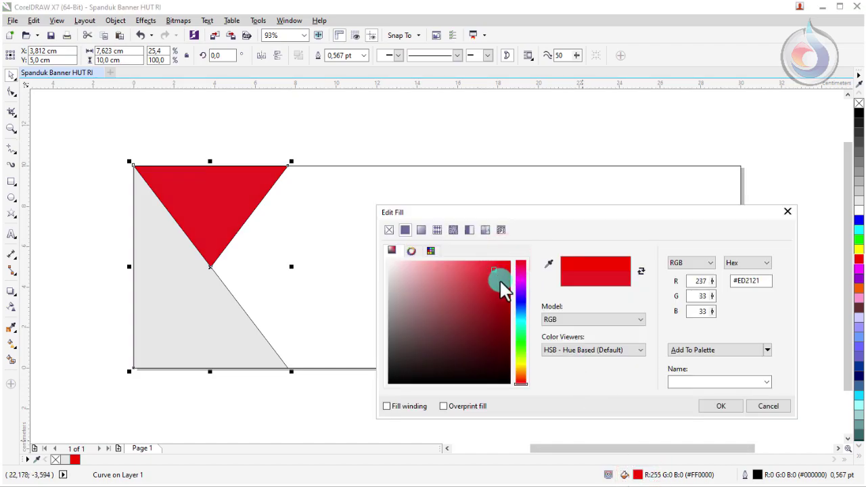
{"action": "left_click", "coordinate": [717, 408]}
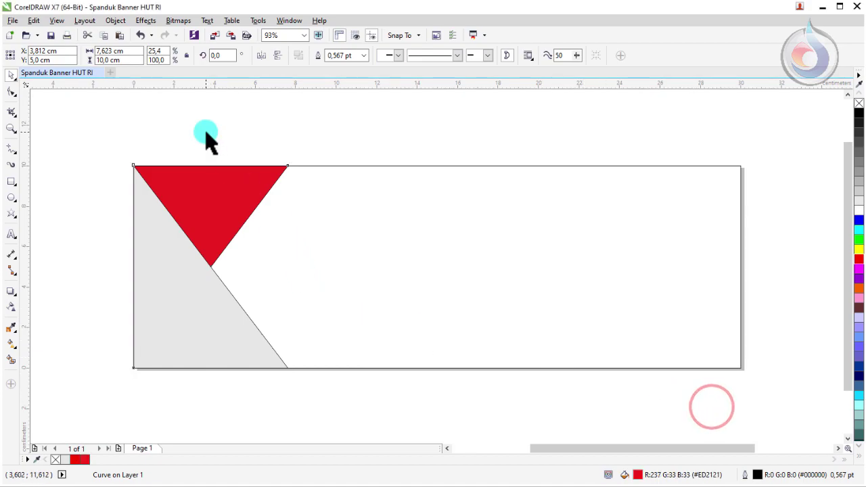
Remove the outlines from both triangles and bring the red triangle to the front.
{"action": "left_click_drag", "start_coordinate": [114, 130], "coordinate": [312, 381]}
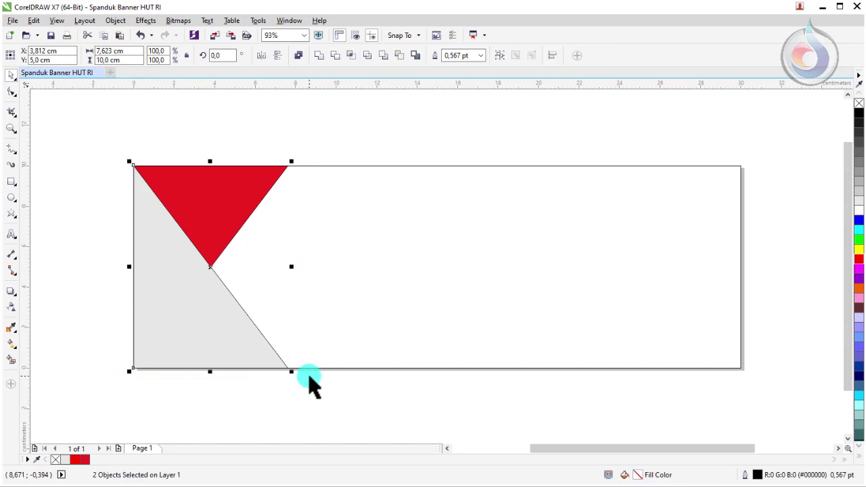
{"action": "right_click", "coordinate": [55, 461]}
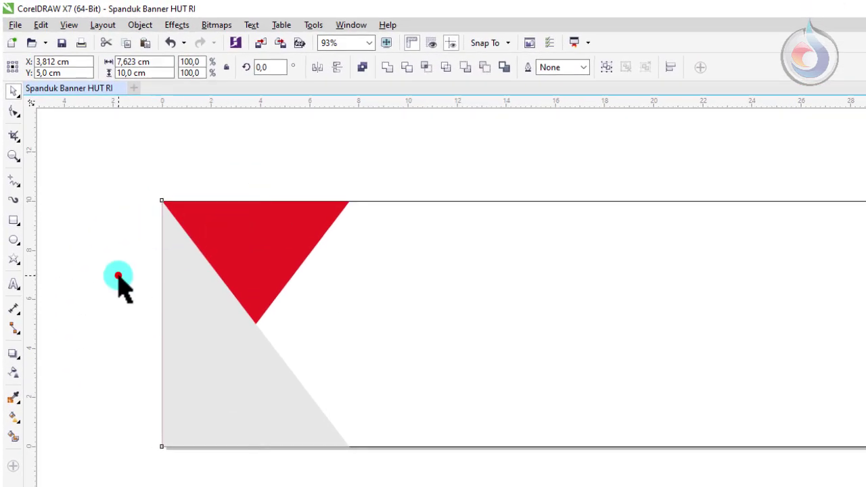
{"action": "left_click", "coordinate": [115, 281]}
{"action": "left_click", "coordinate": [264, 251]}
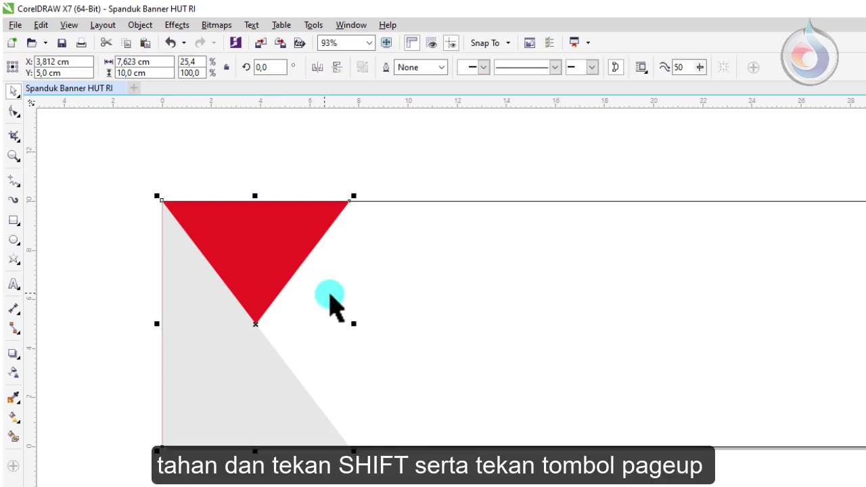
{"action": "key", "text": "shift+Page_Up"}
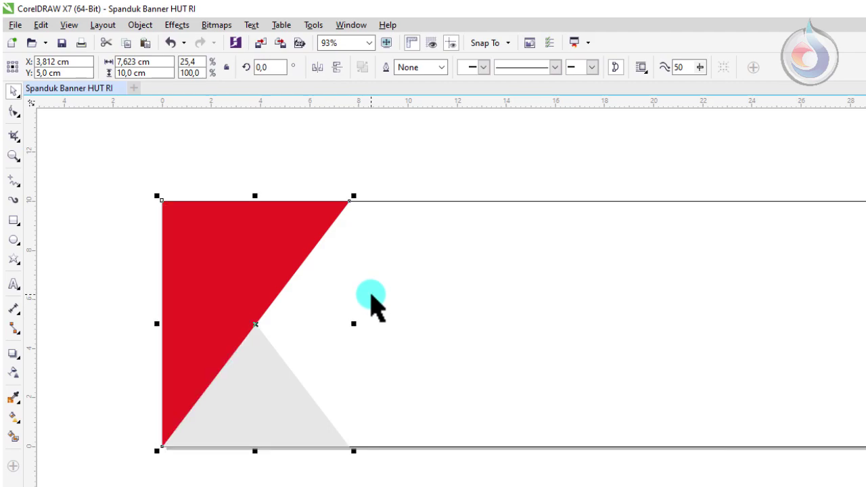
Apply a Small Glow drop shadow to the red triangle, coloured dark gray with feathering 11.
{"action": "left_click", "coordinate": [13, 353]}
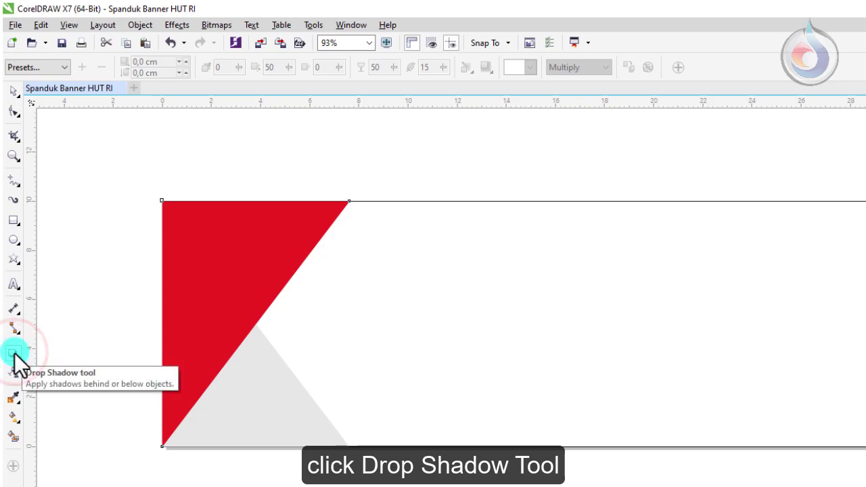
{"action": "left_click", "coordinate": [57, 70]}
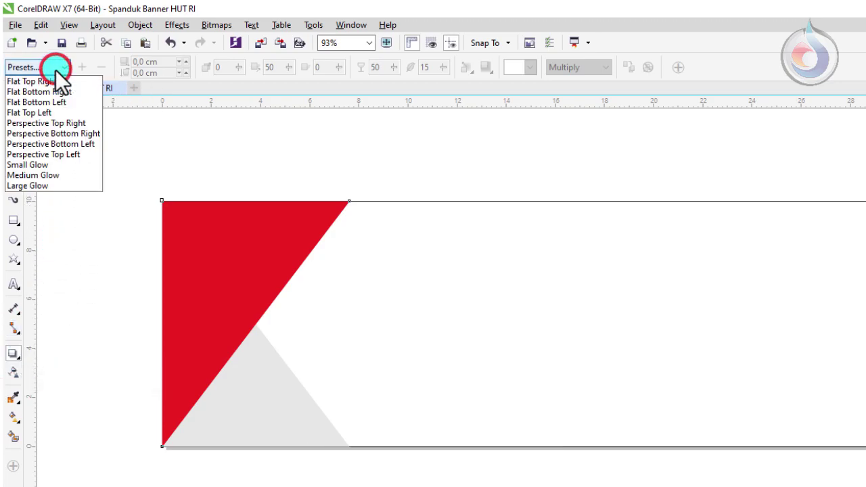
{"action": "left_click", "coordinate": [63, 167]}
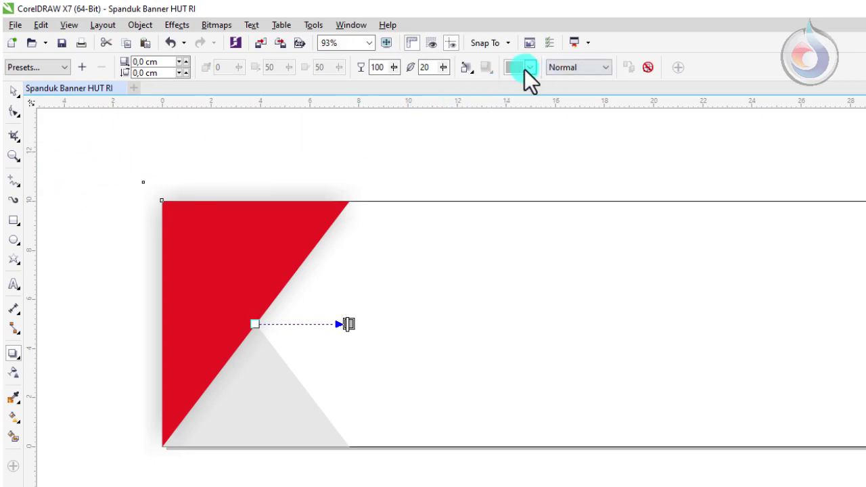
{"action": "left_click", "coordinate": [527, 68]}
{"action": "left_click", "coordinate": [547, 79]}
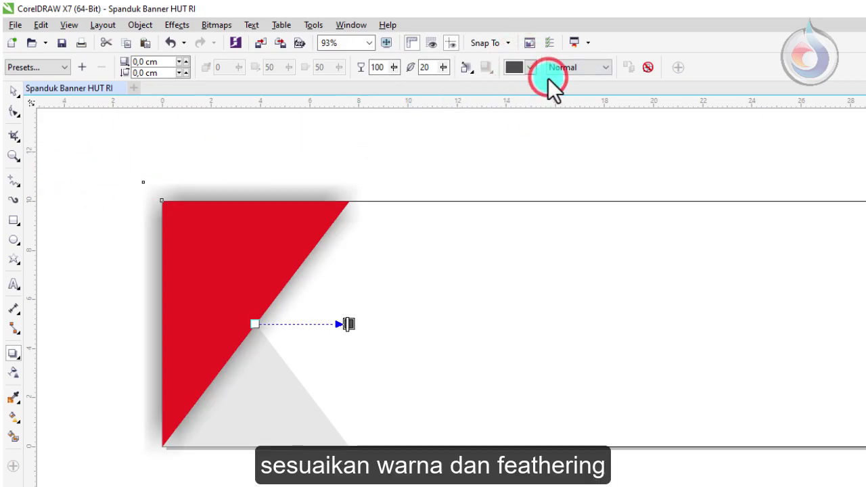
{"action": "left_click_drag", "start_coordinate": [442, 67], "coordinate": [437, 68]}
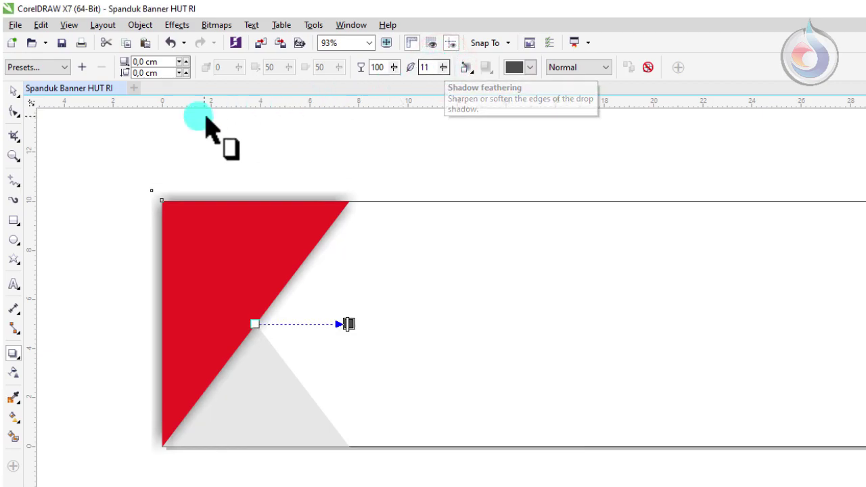
Break the drop shadow apart from the red triangle and move it about 10 cm to the right.
{"action": "right_click", "coordinate": [214, 197]}
{"action": "left_click", "coordinate": [251, 212]}
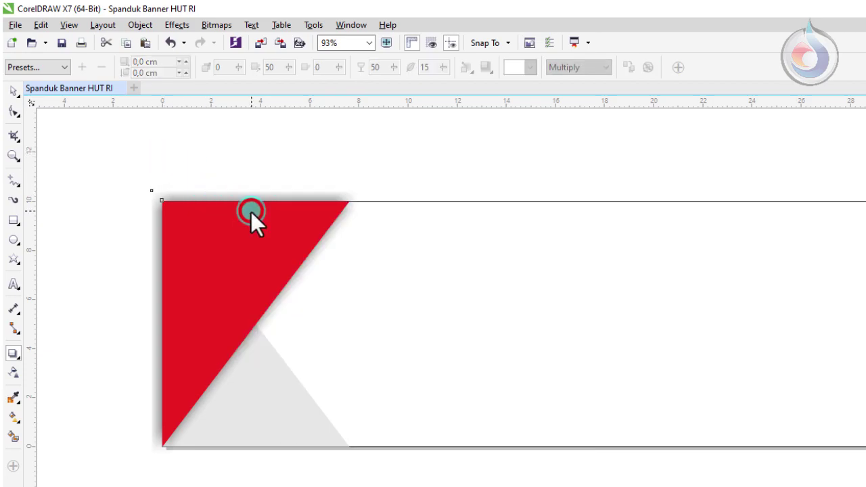
{"action": "left_click", "coordinate": [14, 91]}
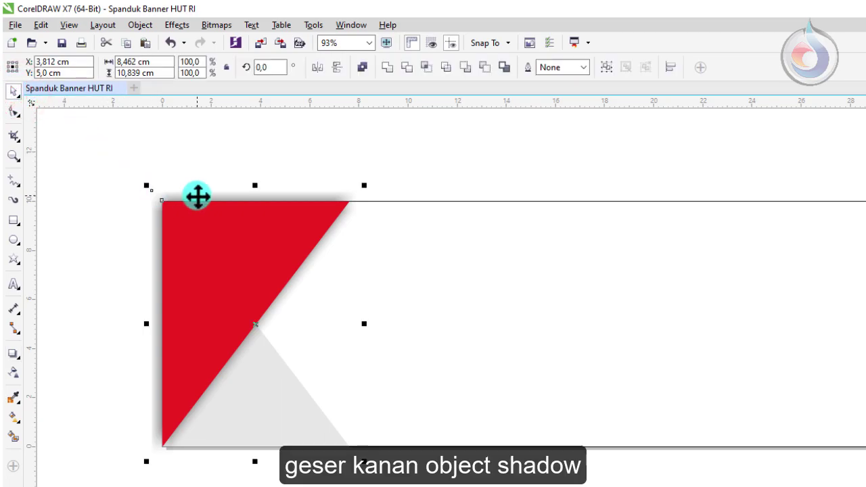
{"action": "left_click", "coordinate": [310, 155]}
{"action": "left_click", "coordinate": [210, 193]}
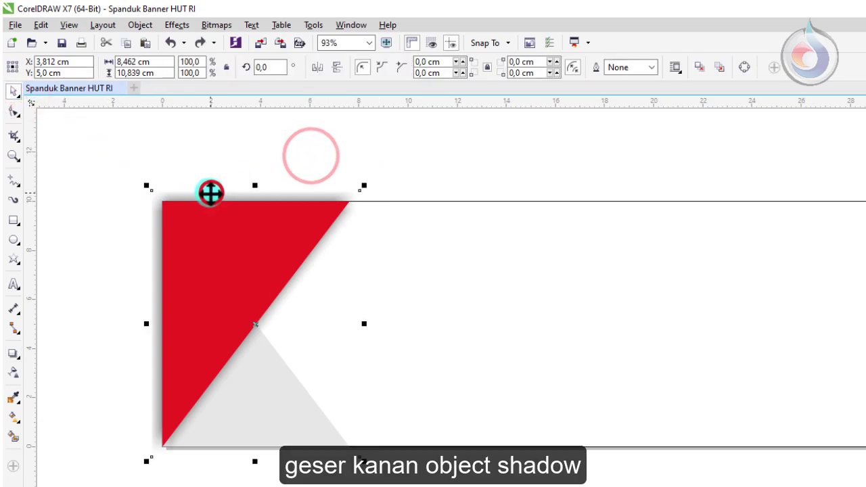
{"action": "left_click_drag", "start_coordinate": [211, 192], "coordinate": [454, 189]}
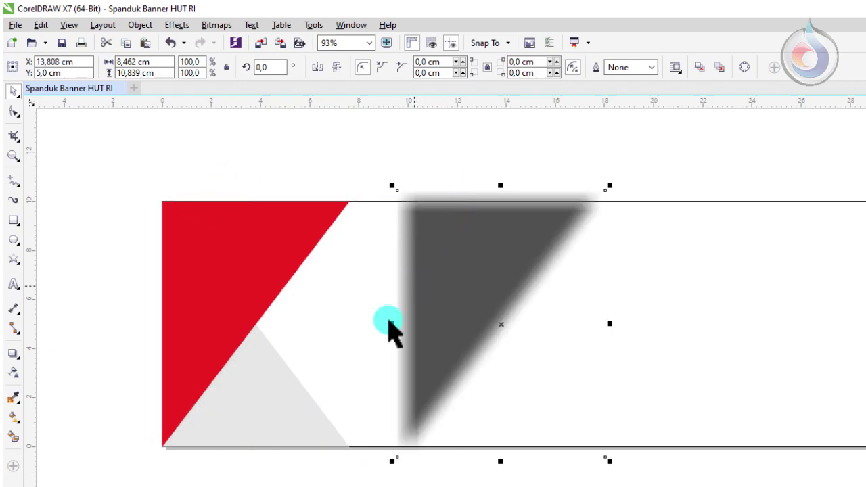
PowerClip the detached shadow inside the light gray triangle.
{"action": "right_click", "coordinate": [467, 193]}
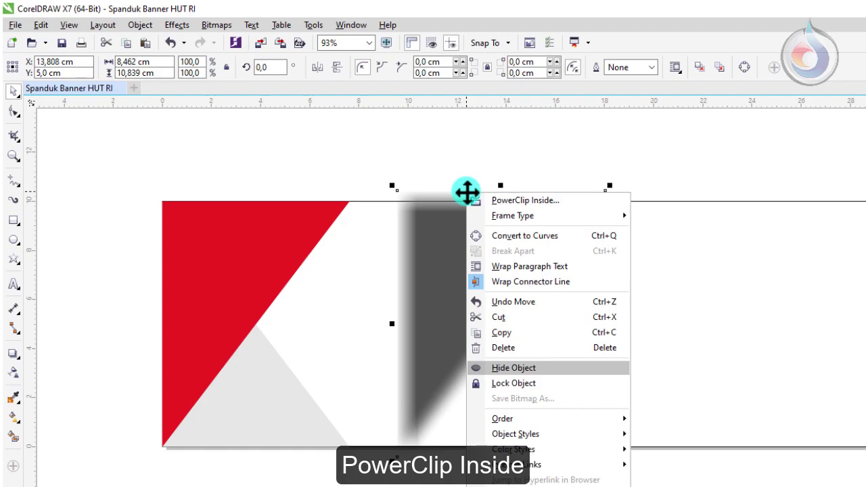
{"action": "left_click", "coordinate": [499, 203]}
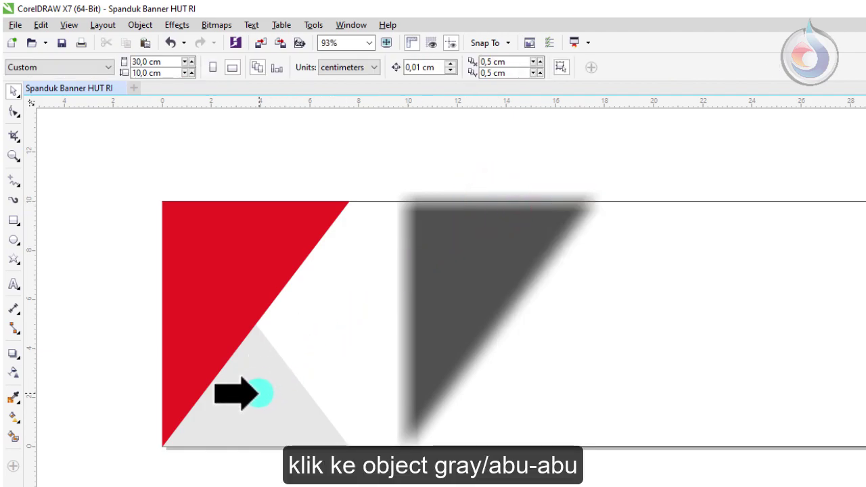
{"action": "left_click", "coordinate": [251, 407]}
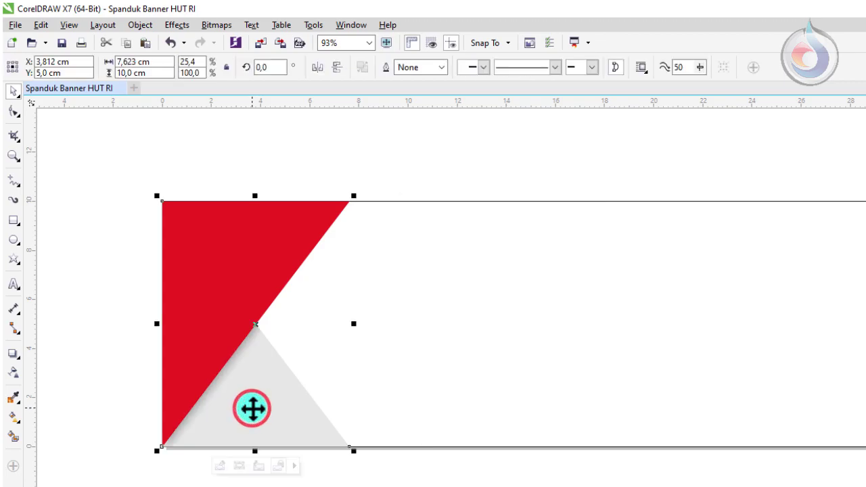
Offset a copy of the red triangle slightly up and to the left and fill it light gray.
{"action": "left_click", "coordinate": [93, 343]}
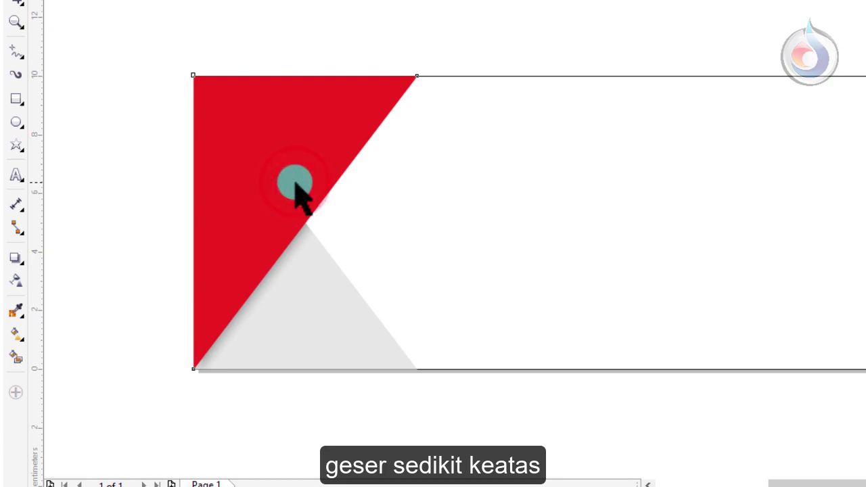
{"action": "left_click_drag", "start_coordinate": [296, 184], "coordinate": [287, 178]}
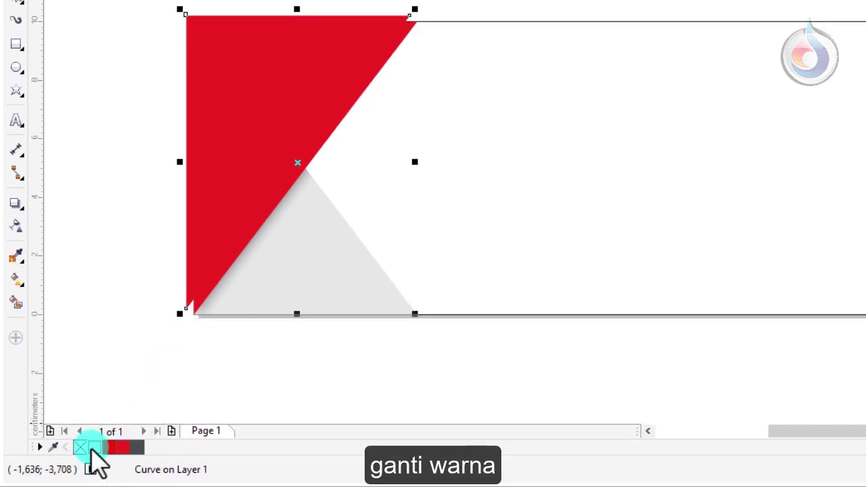
{"action": "left_click", "coordinate": [92, 447]}
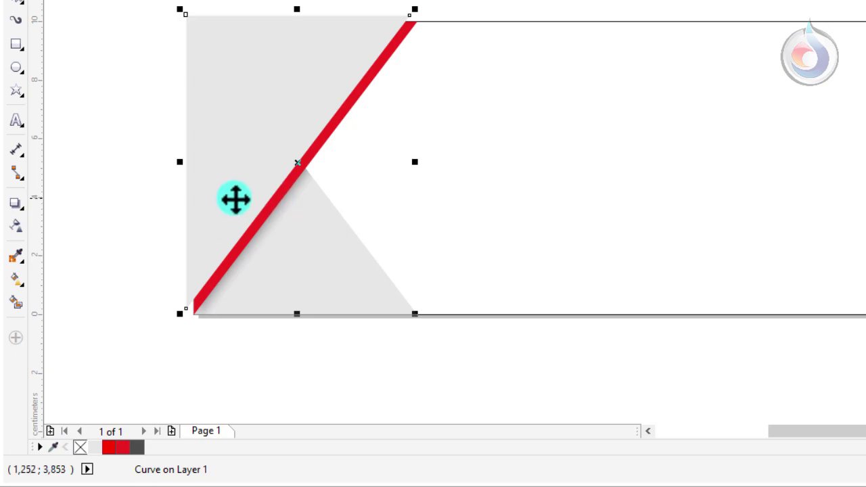
Set the Smart Fill tool's fill colour to dark red #C71414.
{"action": "scroll", "coordinate": [232, 225], "scroll_direction": "up", "scroll_amount": 2}
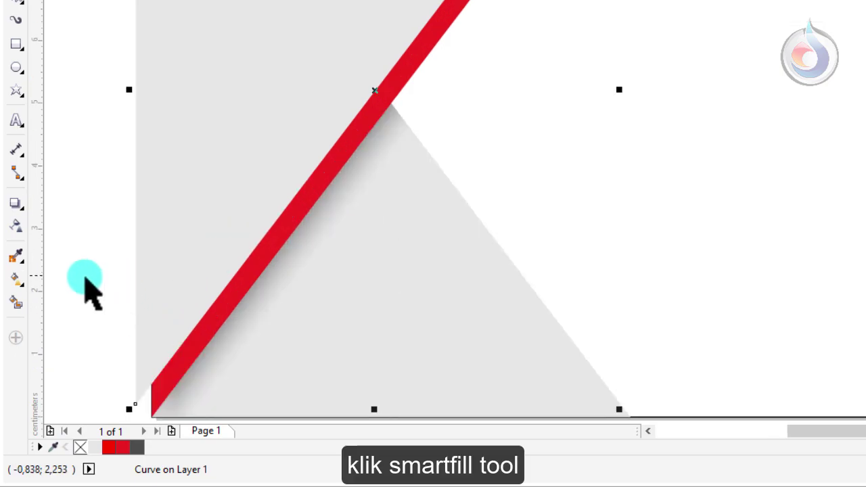
{"action": "left_click", "coordinate": [16, 300]}
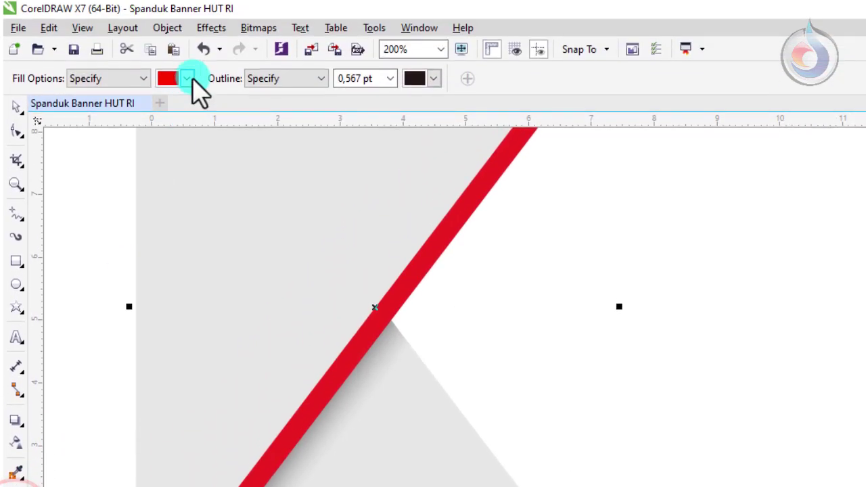
{"action": "left_click", "coordinate": [188, 79]}
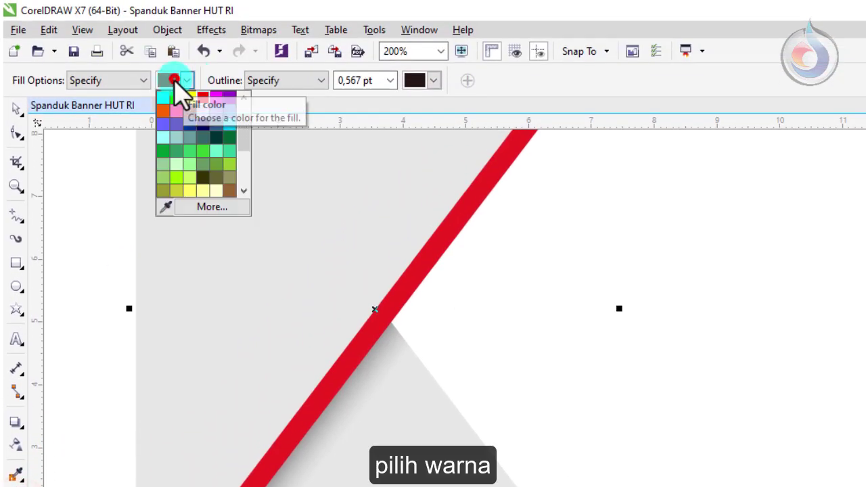
{"action": "left_click", "coordinate": [212, 207]}
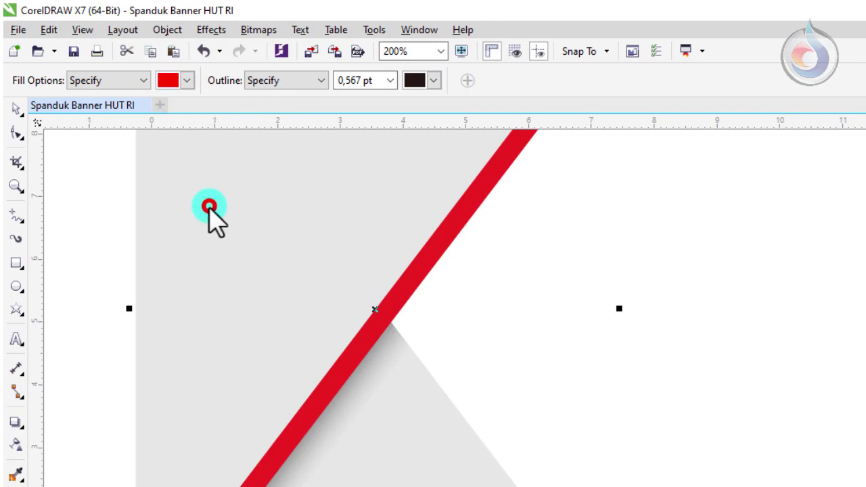
{"action": "left_click_drag", "start_coordinate": [665, 331], "coordinate": [661, 360]}
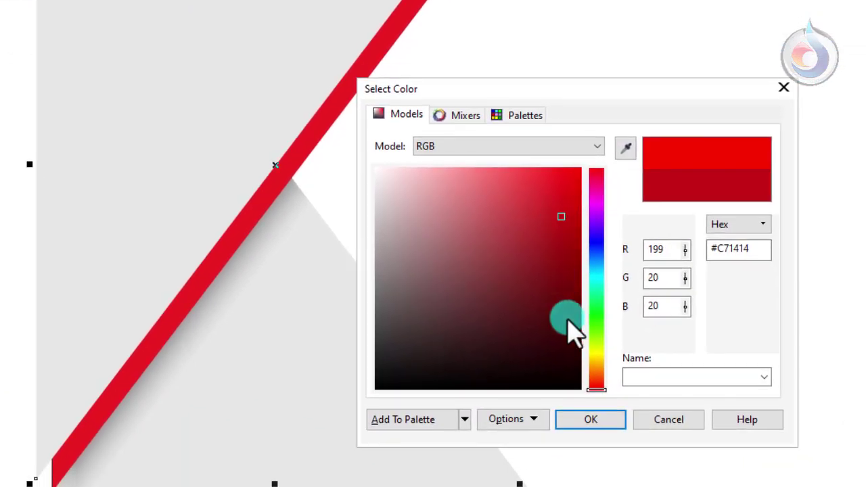
{"action": "left_click", "coordinate": [601, 441]}
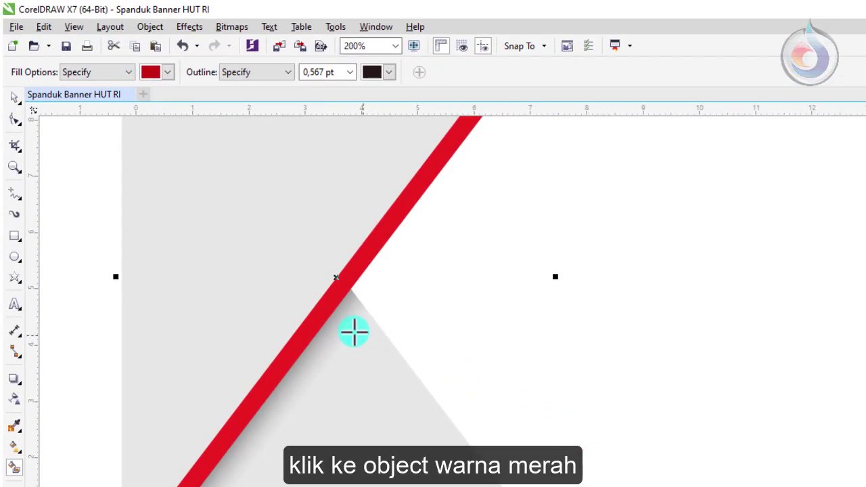
Smart-fill the exposed strip along the red triangle's diagonal edge with dark red and remove its outline.
{"action": "left_click", "coordinate": [321, 312]}
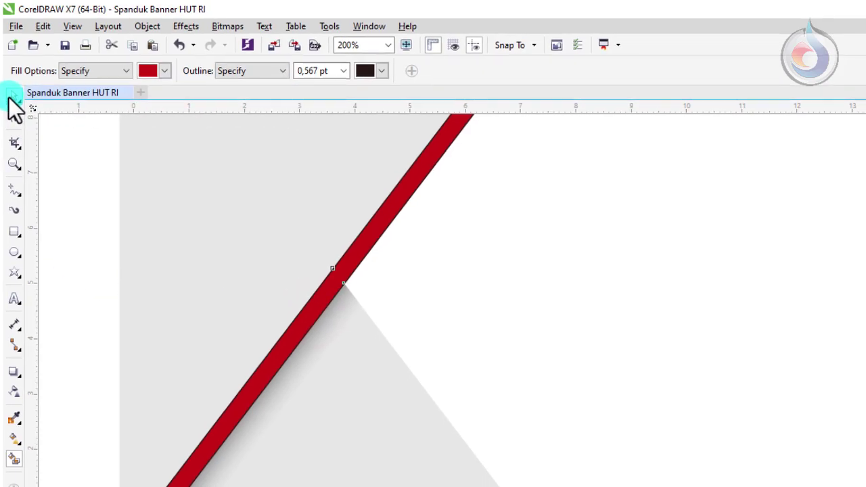
{"action": "left_click", "coordinate": [15, 98]}
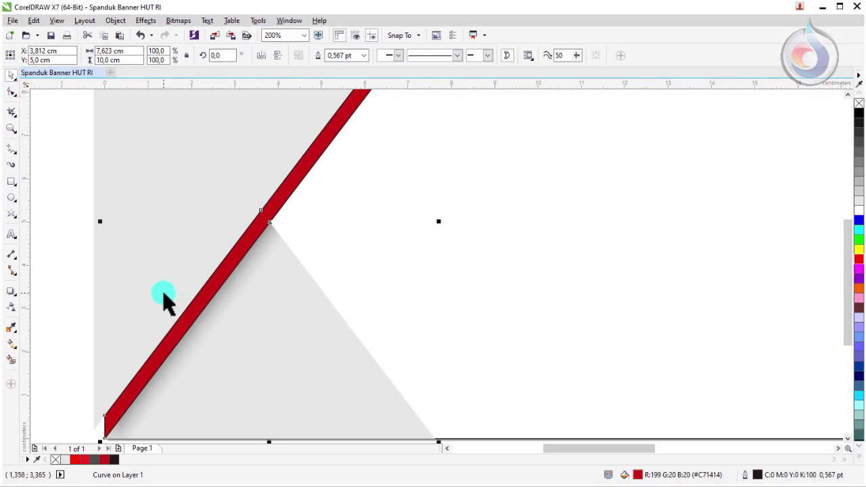
{"action": "right_click", "coordinate": [57, 460]}
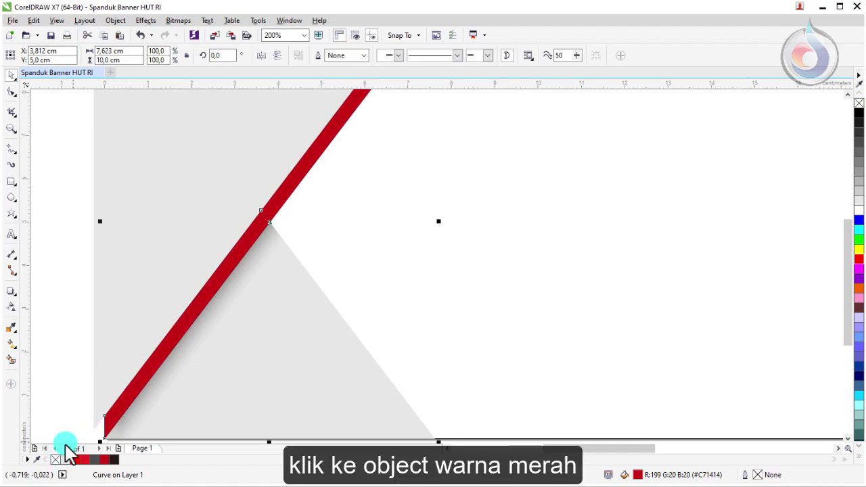
Move the light gray offset copy off the red triangle and delete it.
{"action": "key", "text": "shift+F4"}
{"action": "left_click_drag", "start_coordinate": [299, 169], "coordinate": [512, 182]}
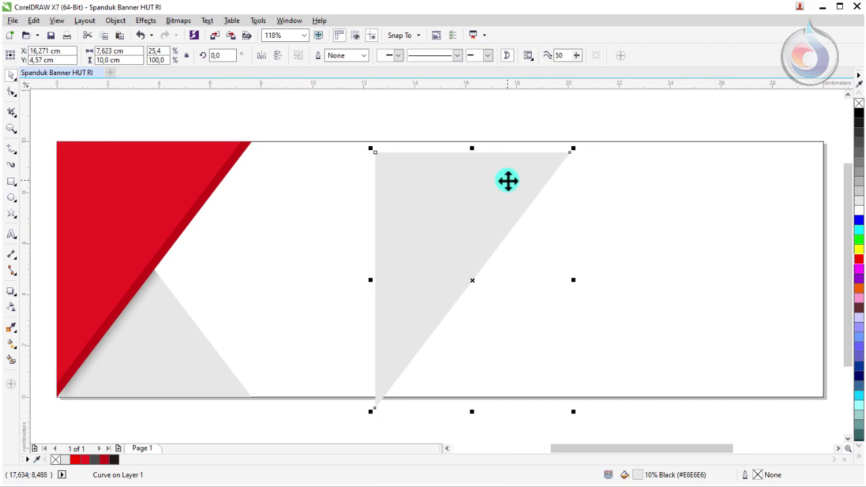
{"action": "key", "text": "Delete"}
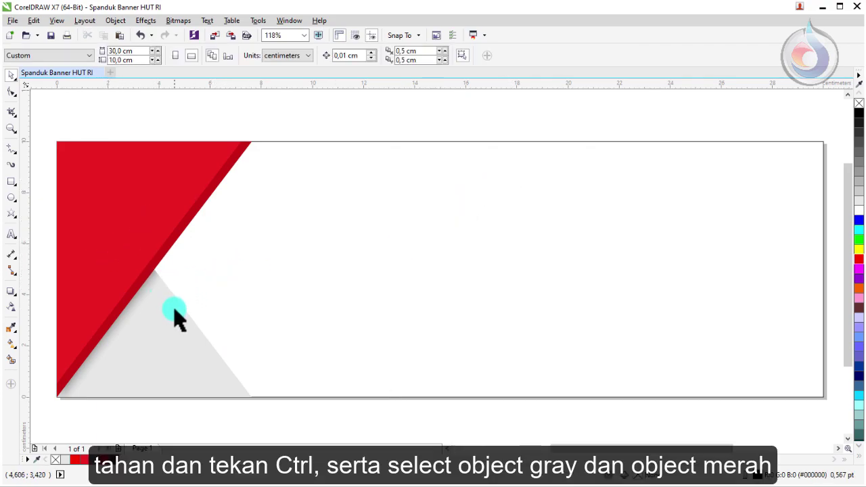
Intersect the lower gray triangle with the red triangle and fill the overlapping piece with dark red #C71414.
{"action": "left_click", "coordinate": [187, 326], "text": "ctrl"}
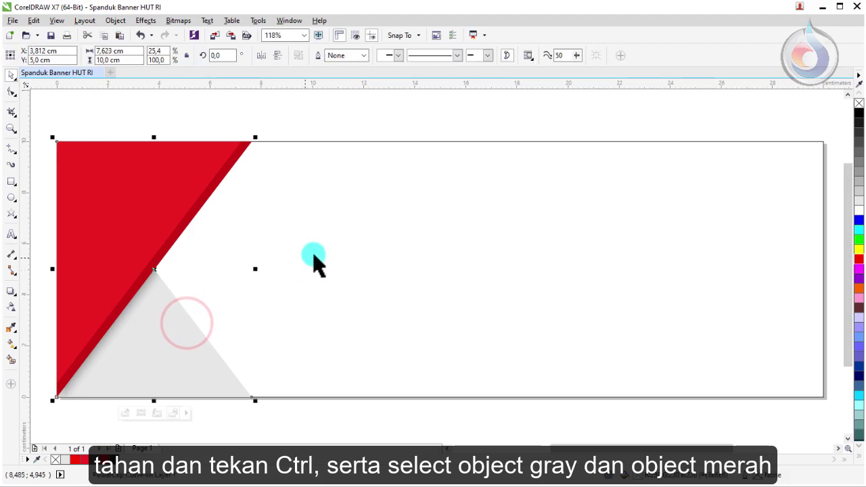
{"action": "left_click", "coordinate": [181, 198], "text": "ctrl"}
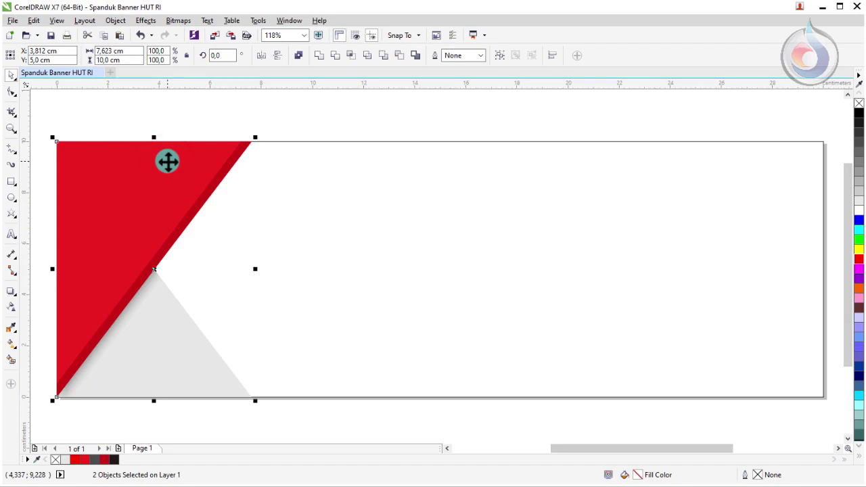
{"action": "left_click", "coordinate": [354, 56]}
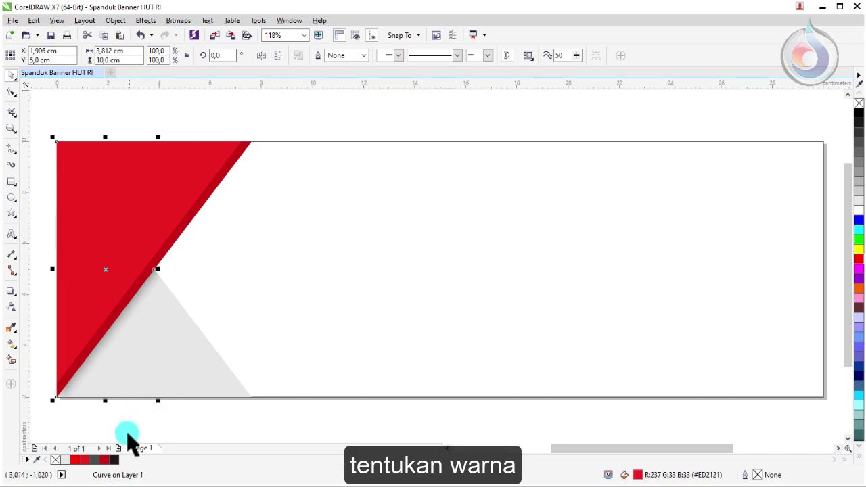
{"action": "left_click", "coordinate": [105, 460]}
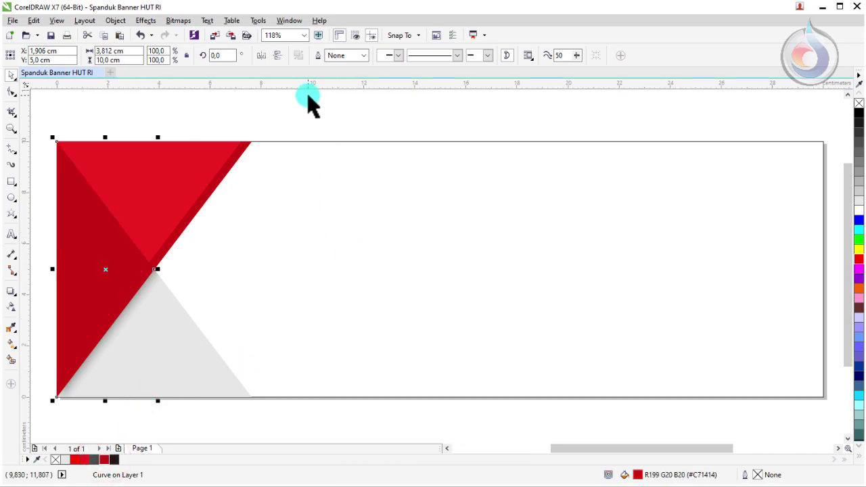
Apply a uniform transparency of 50 to the dark red intersection piece.
{"action": "left_click", "coordinate": [12, 299]}
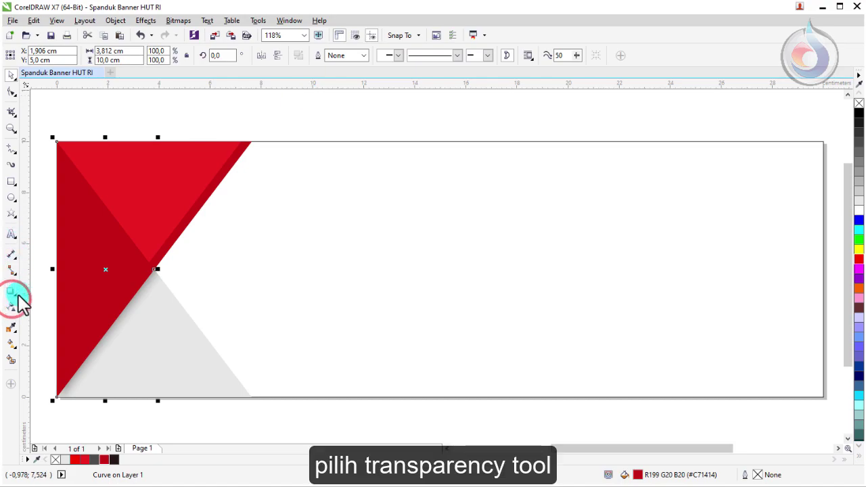
{"action": "left_click", "coordinate": [12, 306]}
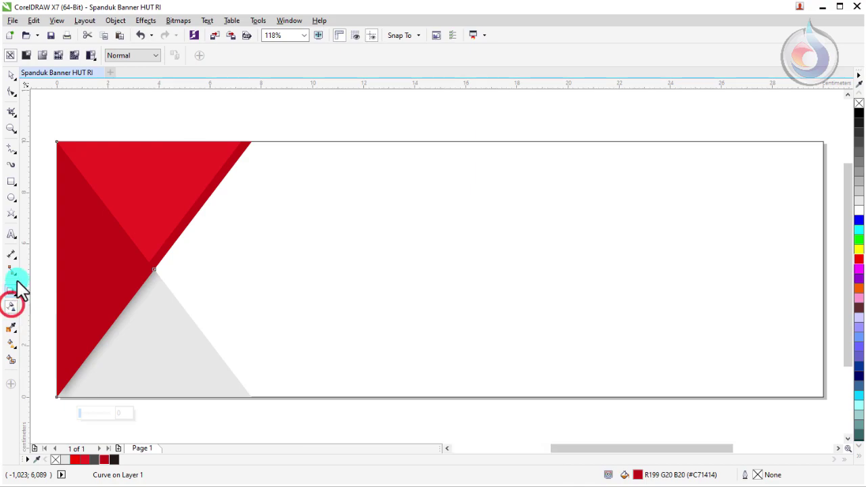
{"action": "left_click", "coordinate": [27, 57]}
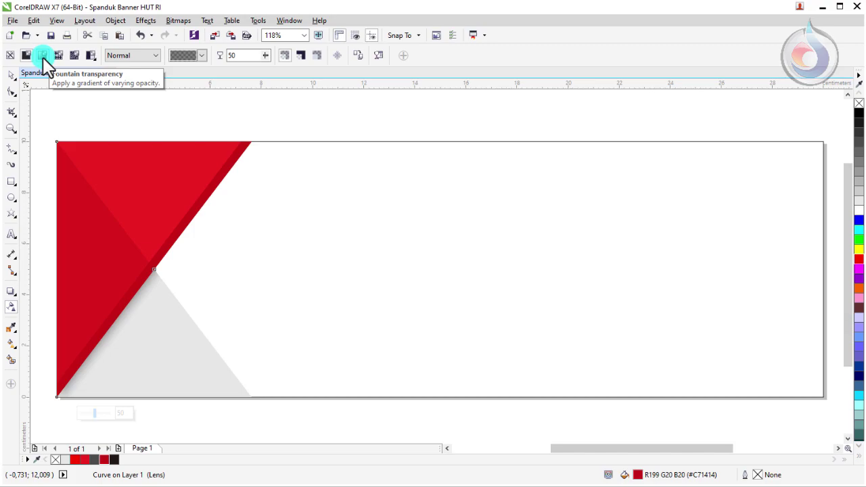
{"action": "left_click", "coordinate": [11, 74]}
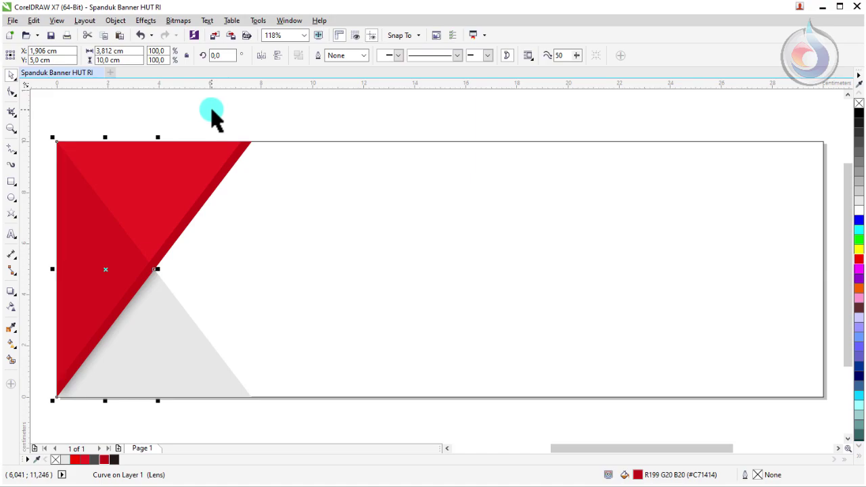
Draw a straight diagonal line about 7.3 cm long parallel to the red edge, across the shadow on the gray triangle.
{"action": "left_click", "coordinate": [44, 370]}
{"action": "scroll", "coordinate": [45, 370], "scroll_direction": "up", "scroll_amount": 3}
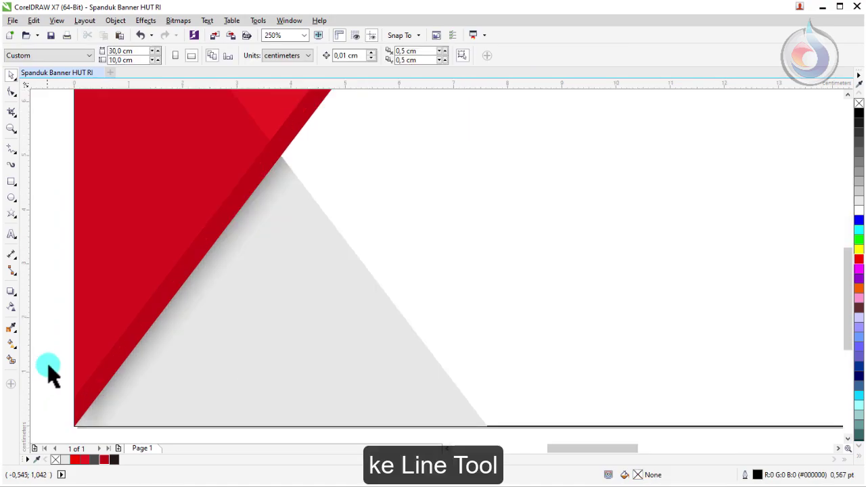
{"action": "left_click", "coordinate": [12, 149]}
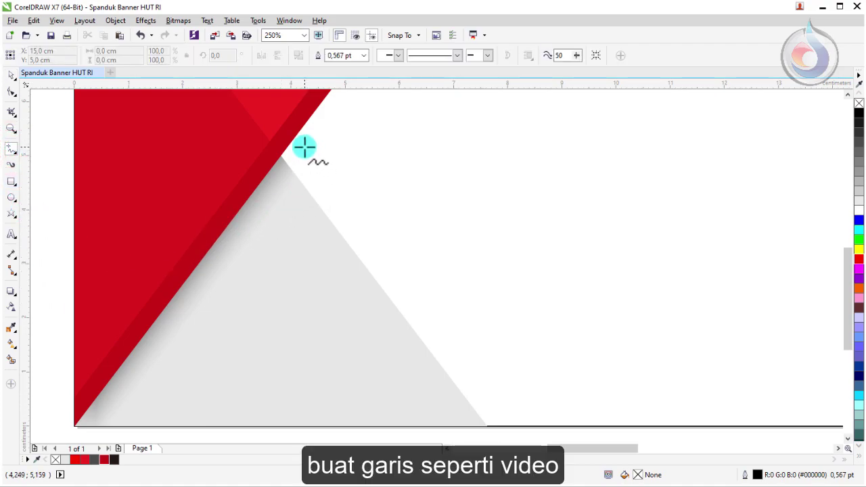
{"action": "mouse_move", "coordinate": [304, 146]}
{"action": "left_mouse_down"}
{"action": "mouse_move", "coordinate": [91, 414]}
{"action": "mouse_move", "coordinate": [77, 429]}
{"action": "mouse_move", "coordinate": [79, 411]}
{"action": "mouse_move", "coordinate": [72, 413]}
{"action": "mouse_move", "coordinate": [64, 432]}
{"action": "left_mouse_up"}
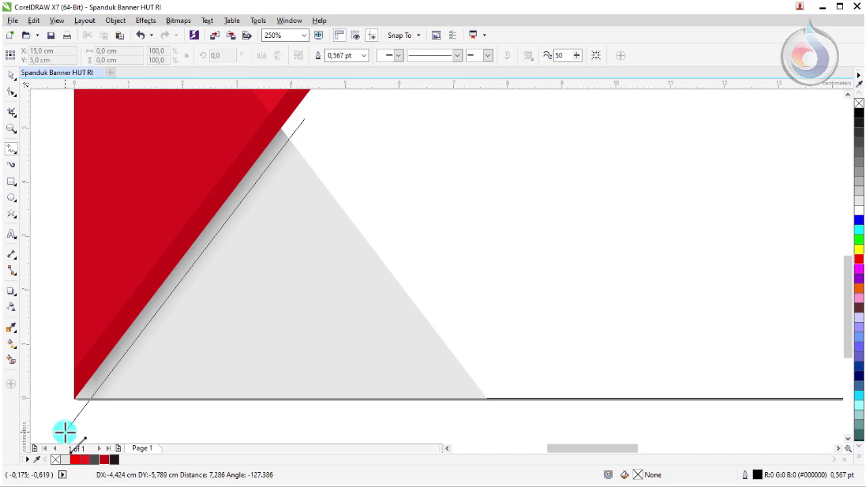
{"action": "left_click_drag", "start_coordinate": [64, 432], "coordinate": [64, 429]}
{"action": "left_click", "coordinate": [12, 74]}
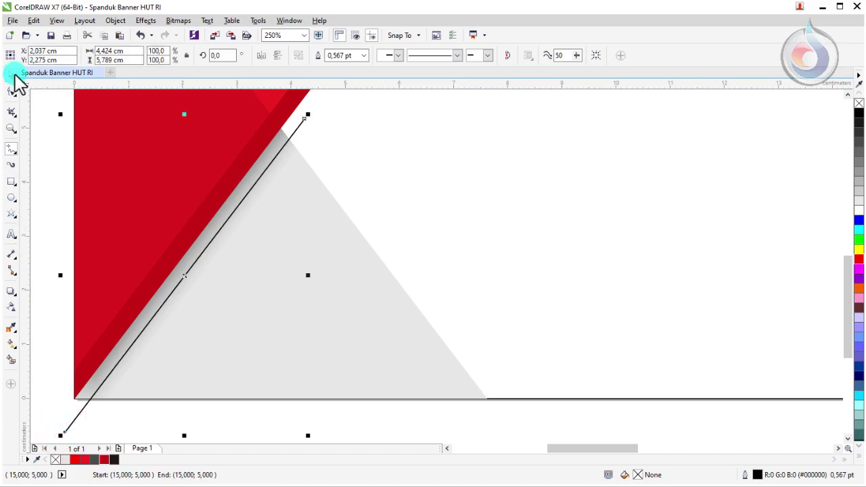
Enlarge the line to about 5.04 × 6.59 cm and place a copy about 5 cm right and 2.6 cm down.
{"action": "scroll", "coordinate": [128, 135], "scroll_direction": "down", "scroll_amount": 2}
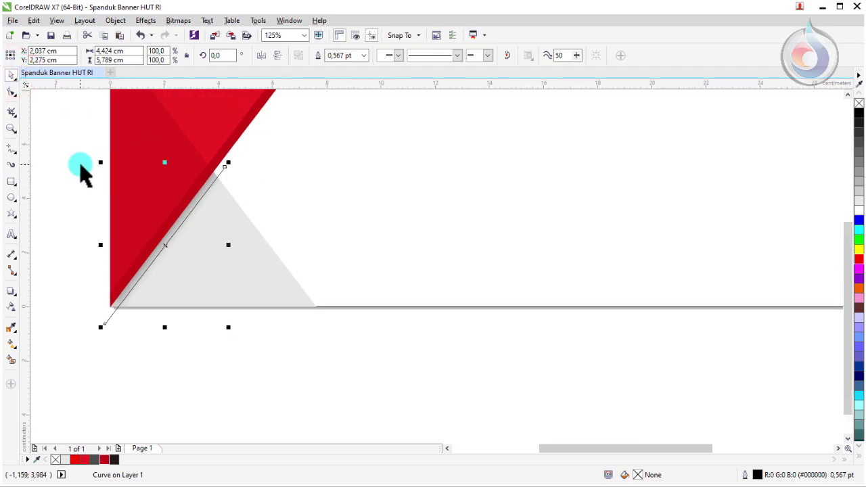
{"action": "left_click_drag", "start_coordinate": [230, 161], "coordinate": [242, 145]}
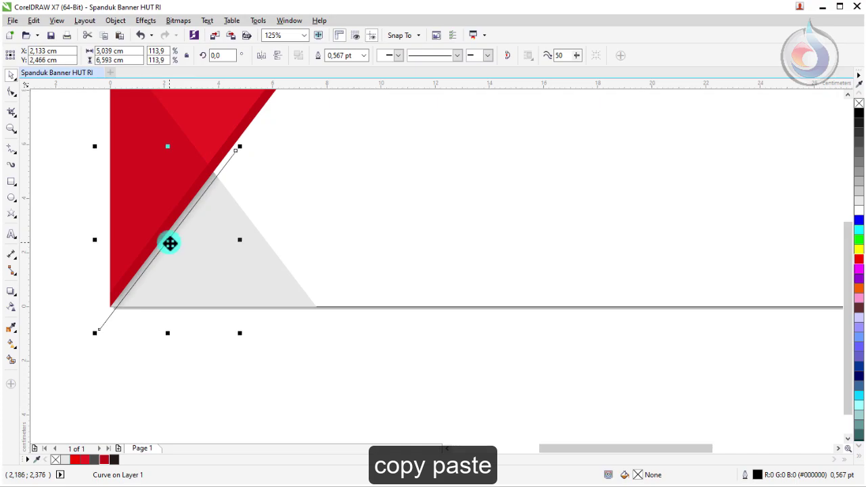
{"action": "left_click_drag", "start_coordinate": [176, 250], "coordinate": [306, 311]}
{"action": "scroll", "coordinate": [251, 215], "scroll_direction": "up", "scroll_amount": 1}
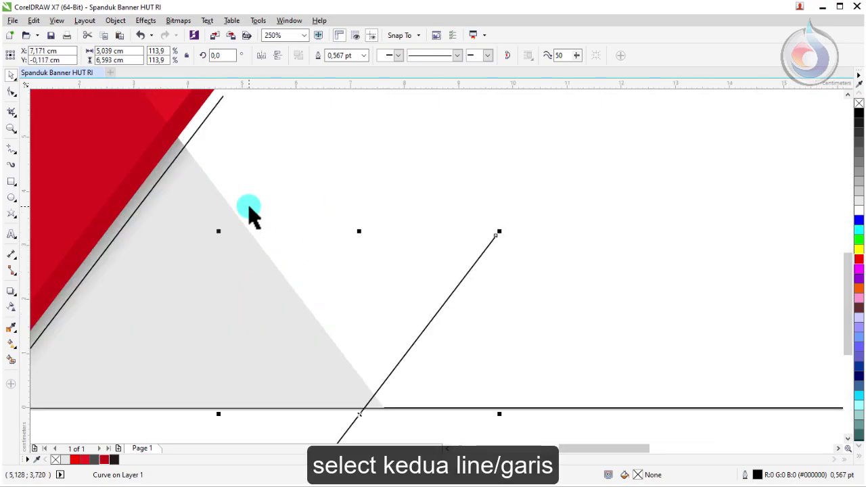
Blend the two diagonal lines with 20 steps.
{"action": "left_click", "coordinate": [220, 99], "text": "shift"}
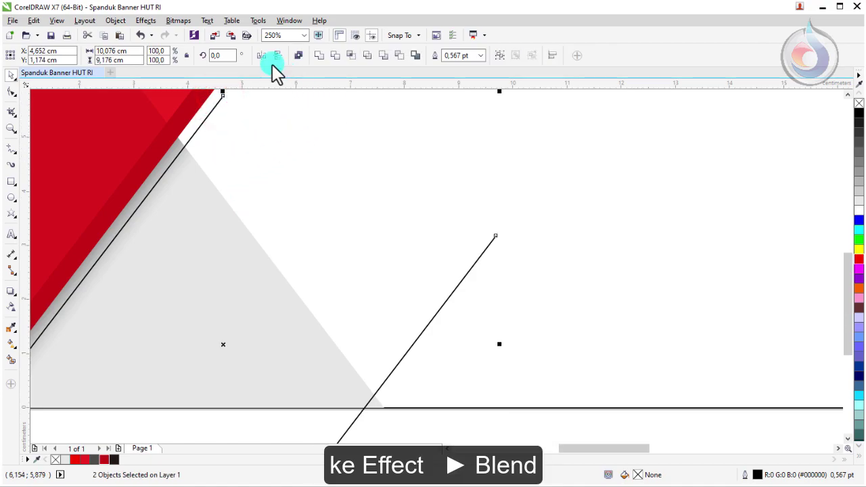
{"action": "left_click", "coordinate": [146, 19]}
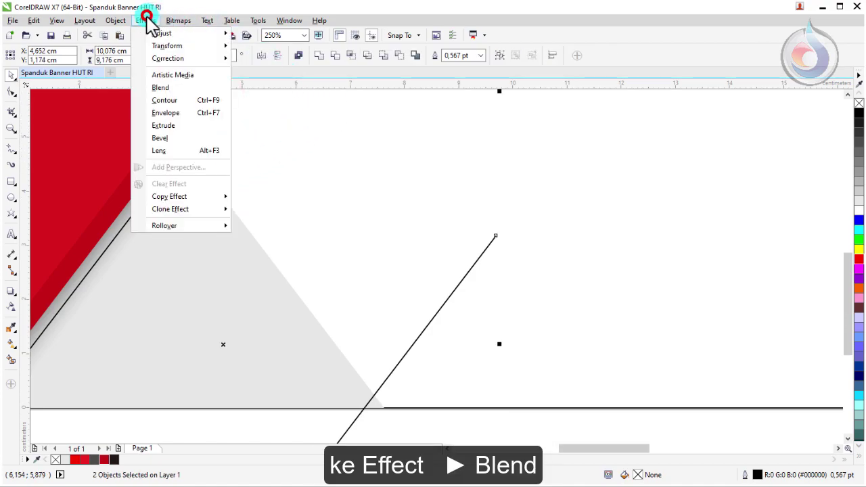
{"action": "left_click", "coordinate": [169, 87]}
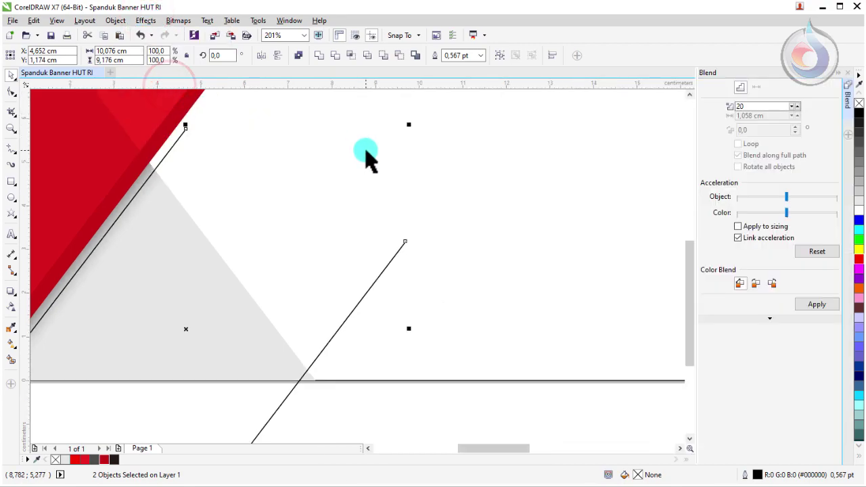
{"action": "scroll", "coordinate": [290, 215], "scroll_direction": "left", "scroll_amount": 3}
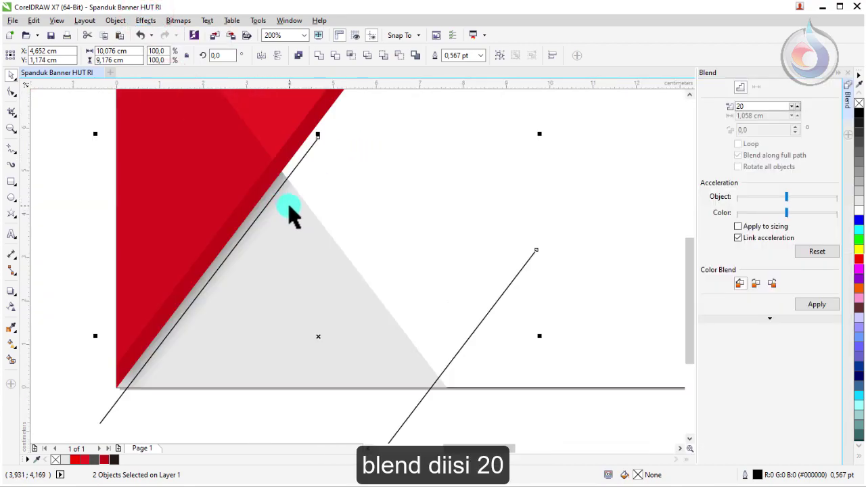
{"action": "left_click", "coordinate": [817, 305]}
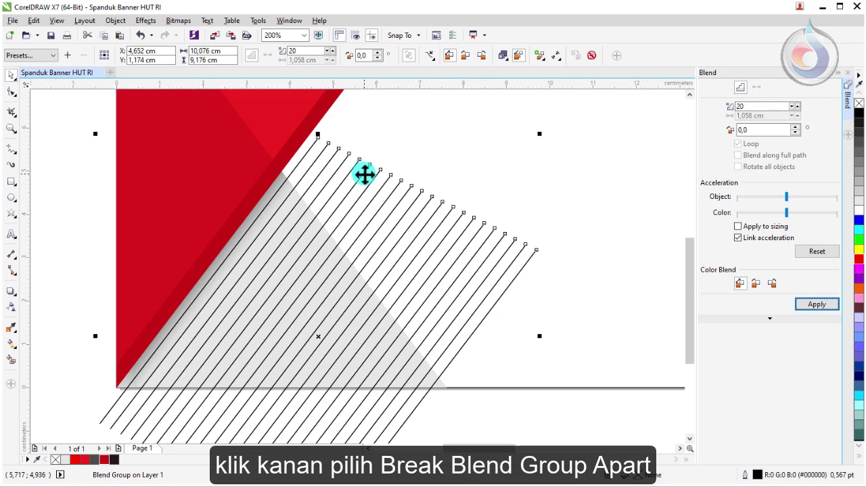
Break the blend group apart and group the resulting lines together.
{"action": "right_click", "coordinate": [365, 175]}
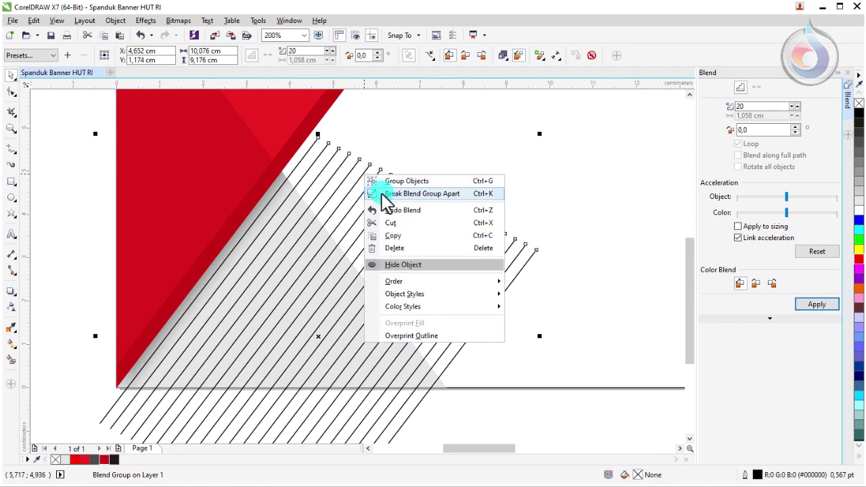
{"action": "left_click", "coordinate": [388, 195]}
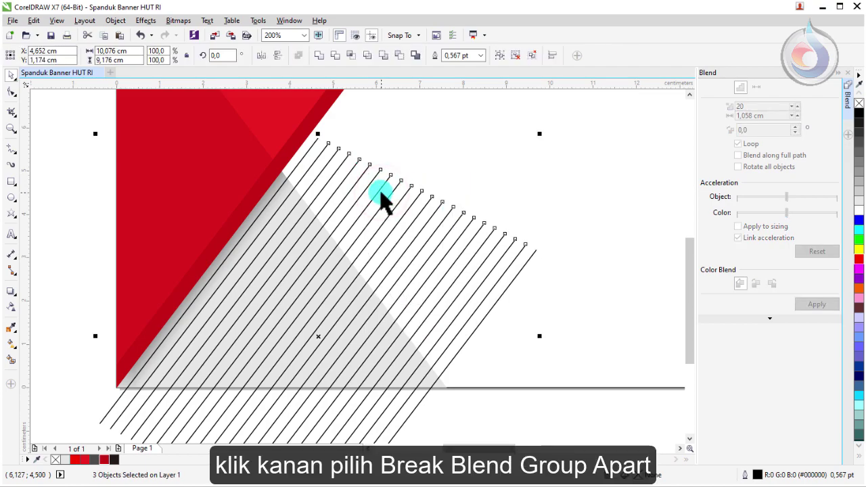
{"action": "left_click", "coordinate": [501, 54]}
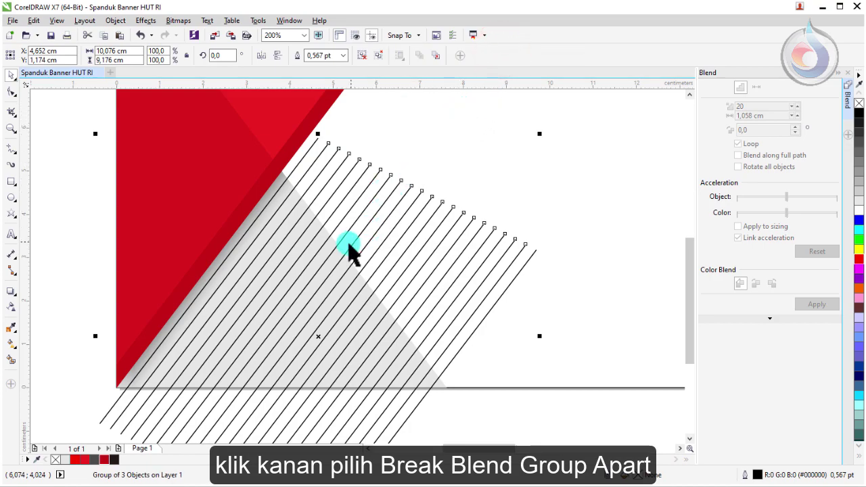
Set the line group's outline colour to gray #B3B3B3.
{"action": "right_click", "coordinate": [62, 461]}
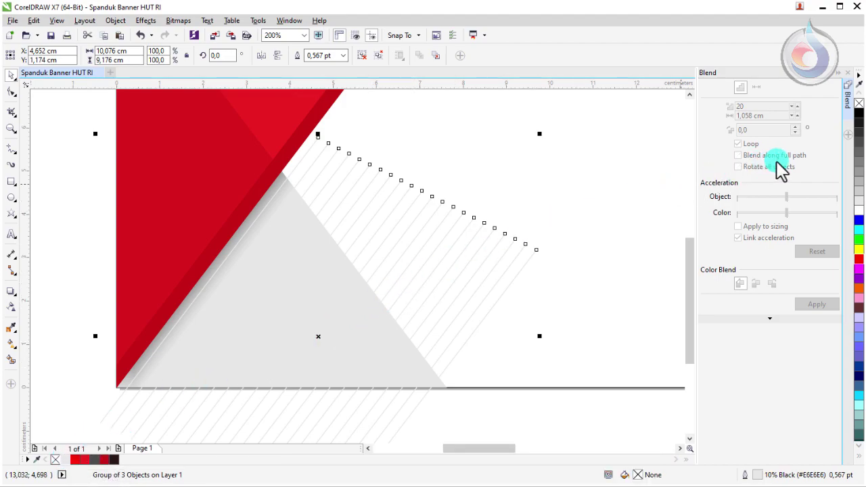
{"action": "right_click", "coordinate": [859, 190]}
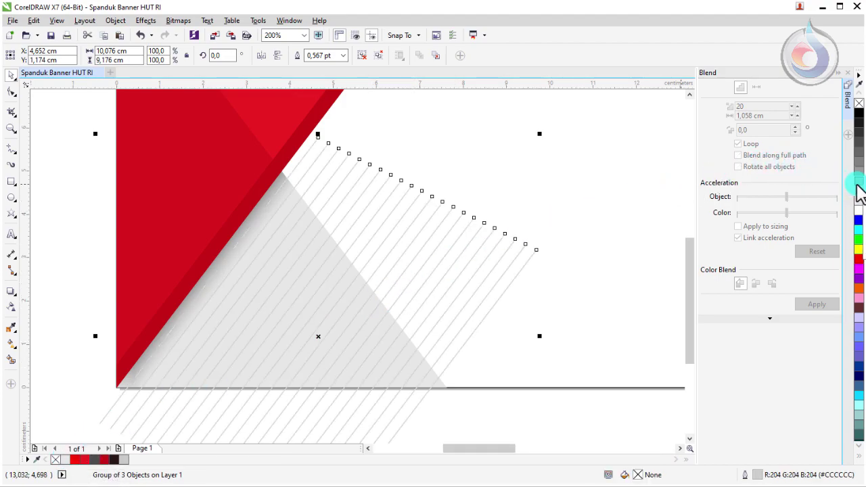
{"action": "right_click", "coordinate": [859, 184]}
Move the line group about 7.9 cm horizontally to the right, clear of the triangles, and close the Blend settings.
{"action": "scroll", "coordinate": [121, 298], "scroll_direction": "down", "scroll_amount": 2}
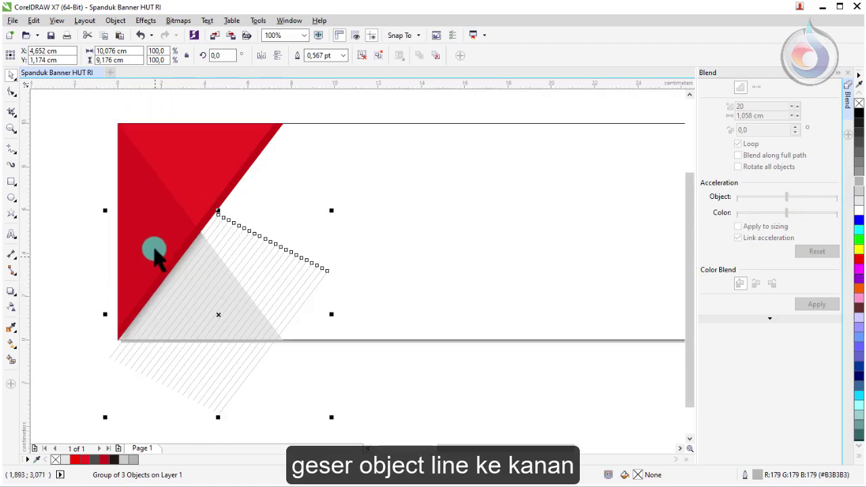
{"action": "left_click_drag", "start_coordinate": [221, 231], "coordinate": [393, 259]}
{"action": "scroll", "coordinate": [226, 268], "scroll_direction": "up", "scroll_amount": 2}
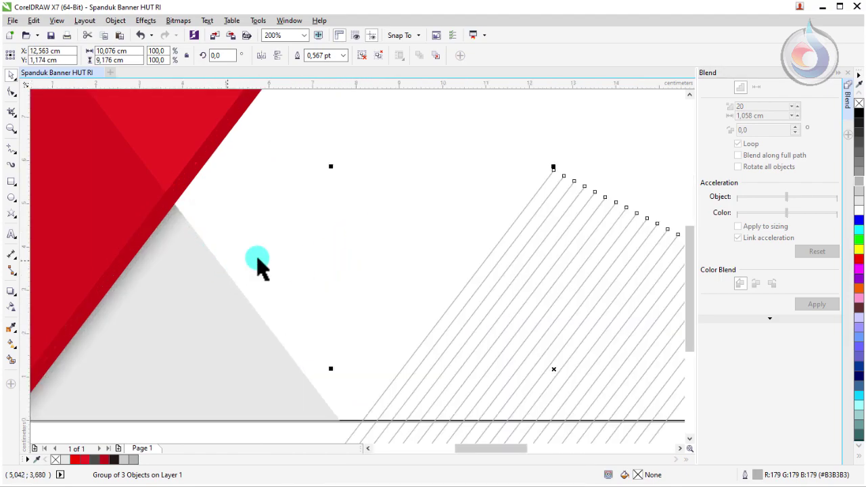
{"action": "left_click", "coordinate": [853, 74]}
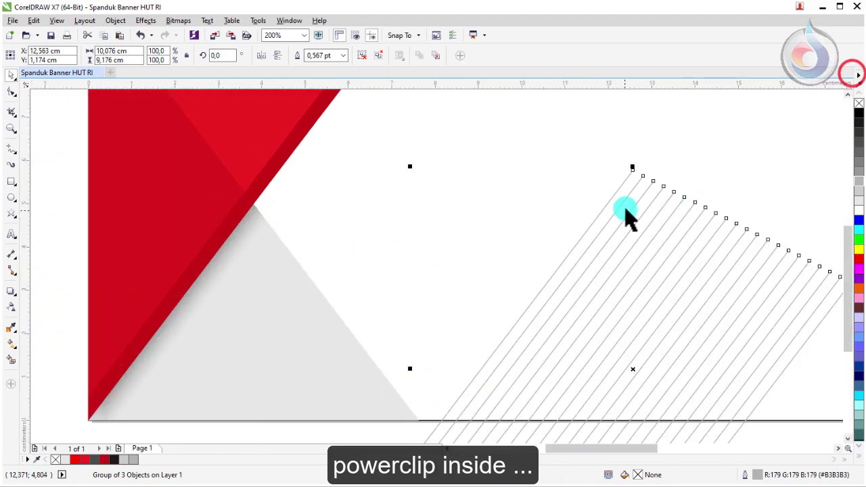
PowerClip the gray diagonal line group inside the light gray lower triangle.
{"action": "right_click", "coordinate": [625, 182]}
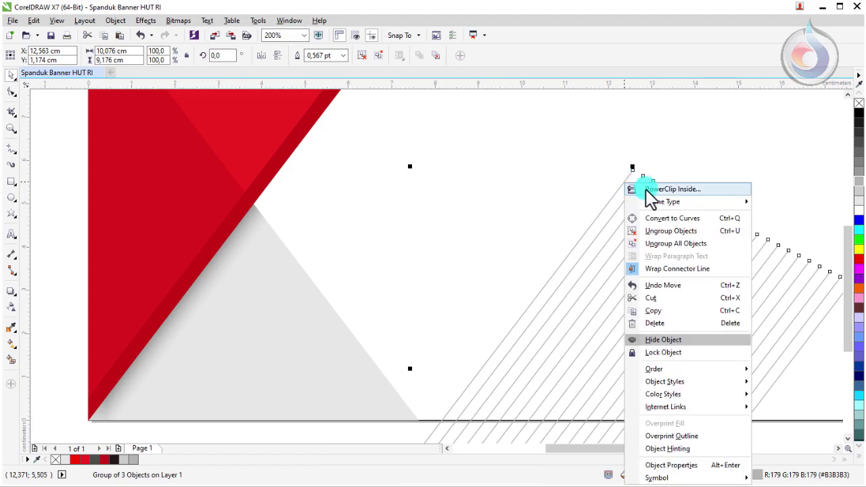
{"action": "left_click", "coordinate": [670, 190]}
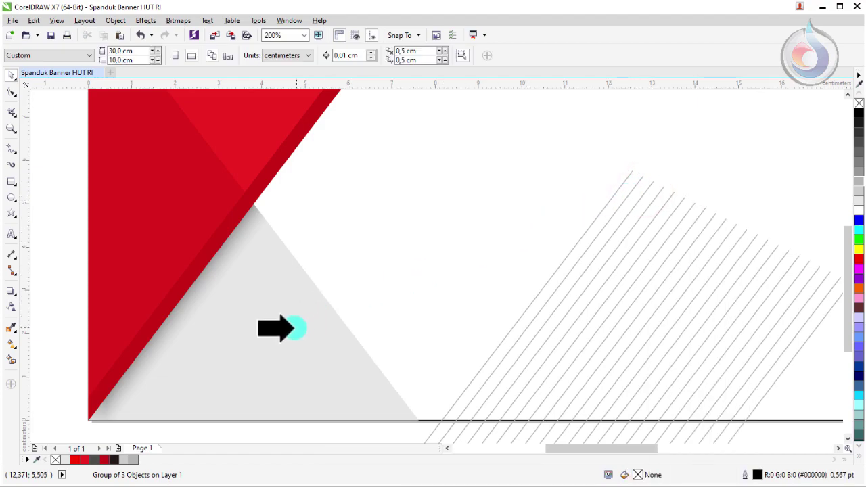
{"action": "left_click", "coordinate": [271, 343]}
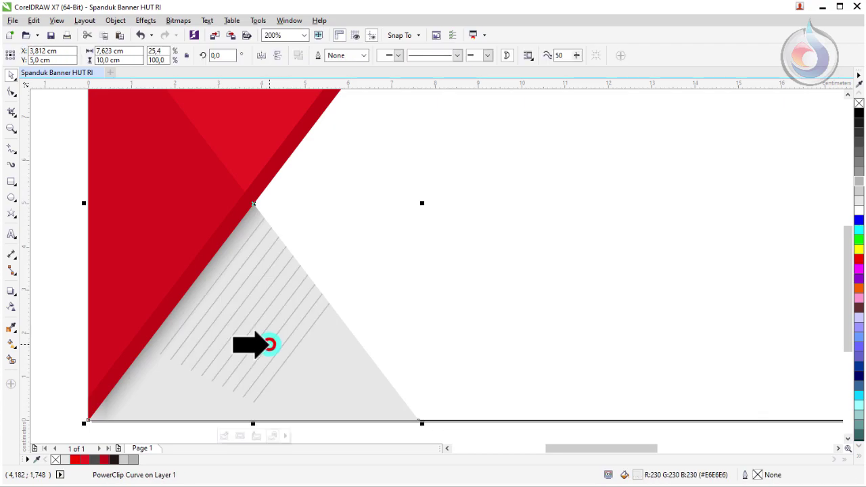
Edit the triangle's PowerClip contents, moving the line group to about X 4.91, Y 1.455 cm so it covers the visible gray area, and finish editing.
{"action": "right_click", "coordinate": [271, 302]}
{"action": "mouse_move", "coordinate": [345, 238]}
{"action": "left_click", "coordinate": [344, 262]}
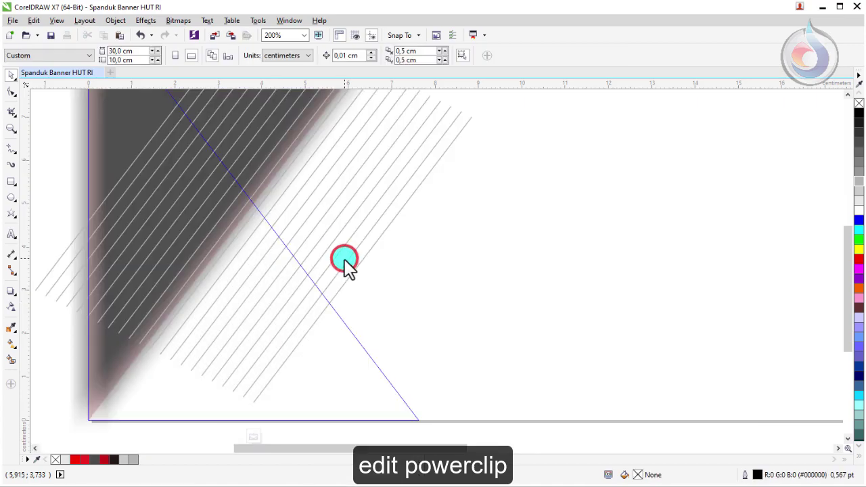
{"action": "left_click_drag", "start_coordinate": [327, 138], "coordinate": [376, 290]}
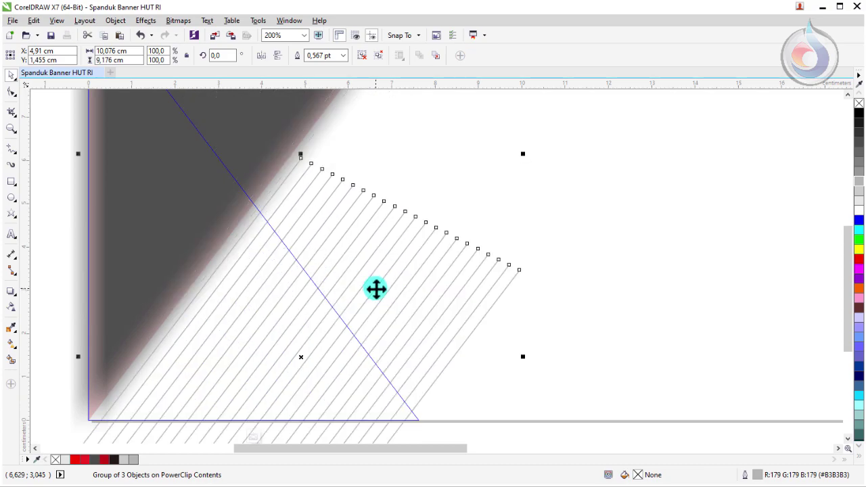
{"action": "left_click", "coordinate": [367, 201]}
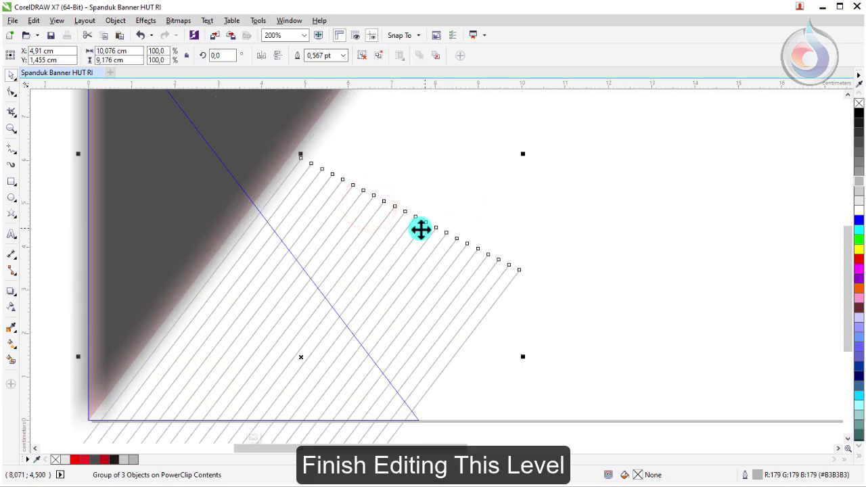
{"action": "right_click", "coordinate": [403, 218]}
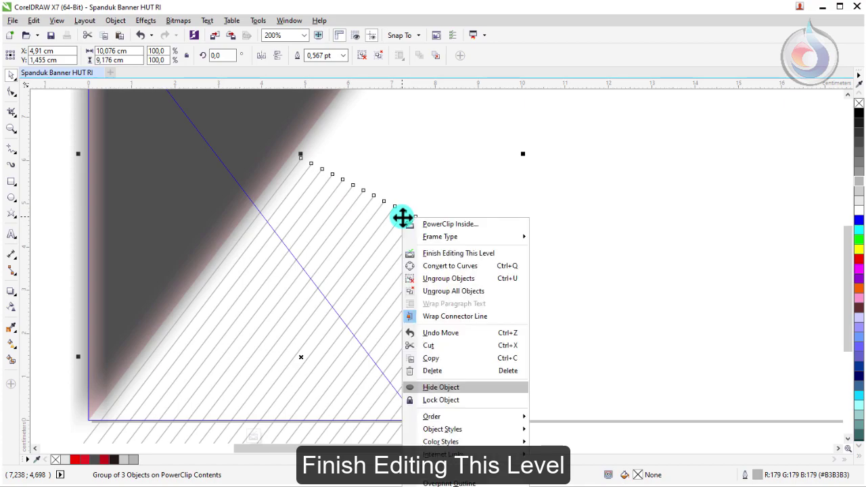
{"action": "left_click", "coordinate": [451, 254]}
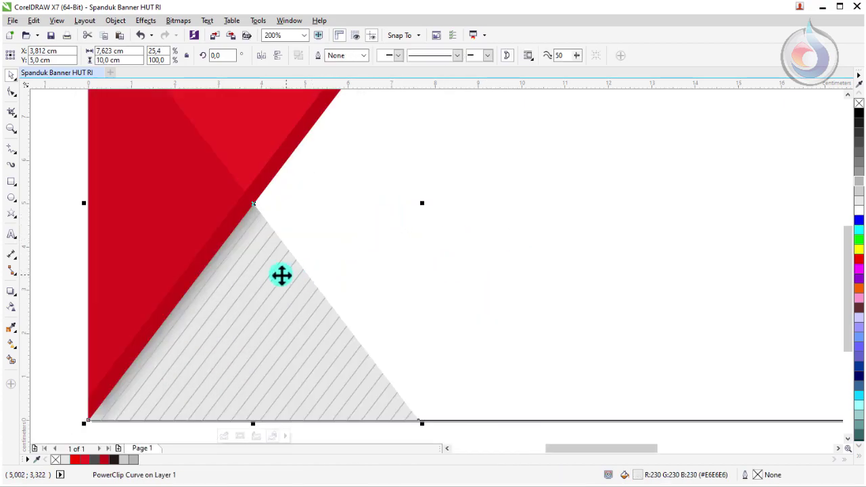
Apply a vertical fountain fill to the line-patterned triangle, running from light gray near its base up to white, and deselect it.
{"action": "left_click", "coordinate": [12, 344]}
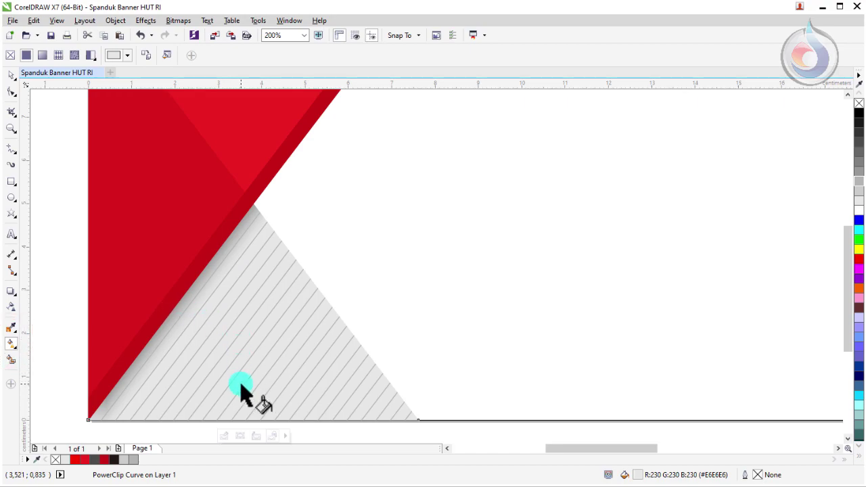
{"action": "mouse_move", "coordinate": [229, 390]}
{"action": "left_mouse_down"}
{"action": "mouse_move", "coordinate": [278, 240]}
{"action": "mouse_move", "coordinate": [310, 246]}
{"action": "mouse_move", "coordinate": [228, 245]}
{"action": "left_mouse_up"}
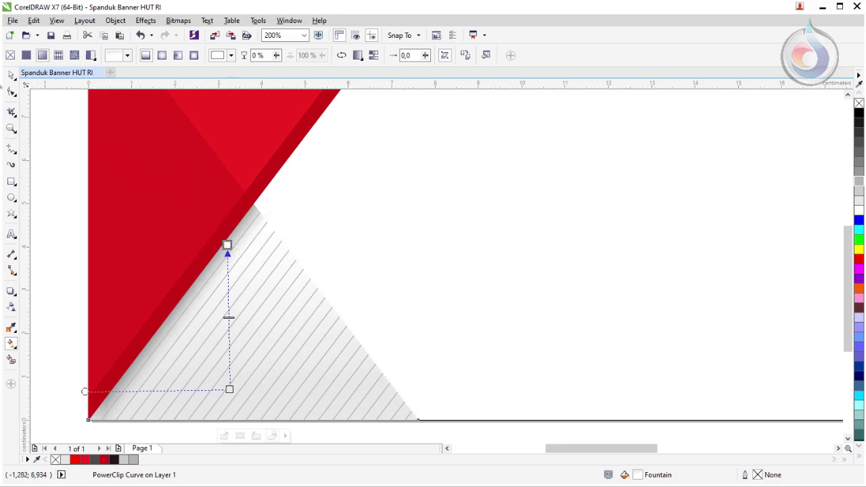
{"action": "left_click", "coordinate": [11, 75]}
{"action": "left_click", "coordinate": [64, 151]}
{"action": "key", "text": "shift+F4"}
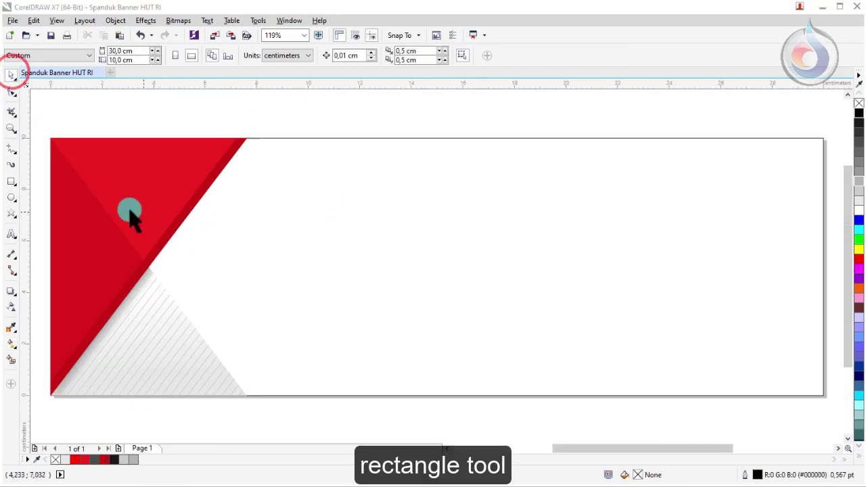
Draw a rectangle about 4.58 × 0.76 cm beside the gray triangle's lower part and fill it with purple #6600CC.
{"action": "left_click", "coordinate": [11, 182]}
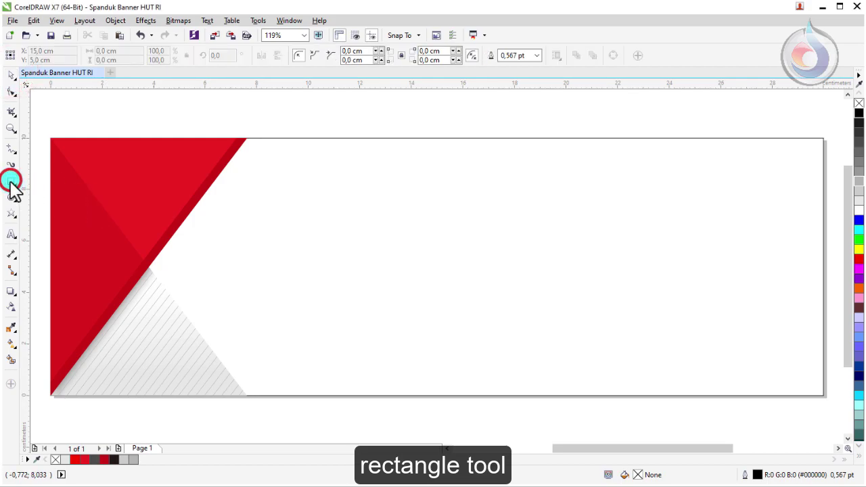
{"action": "mouse_move", "coordinate": [247, 342]}
{"action": "left_mouse_down"}
{"action": "mouse_move", "coordinate": [363, 371]}
{"action": "mouse_move", "coordinate": [366, 361]}
{"action": "left_mouse_up"}
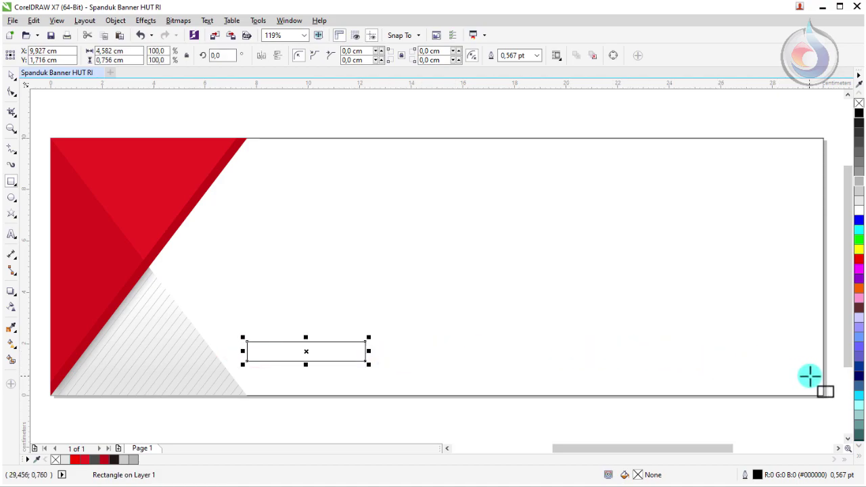
{"action": "left_click", "coordinate": [859, 450]}
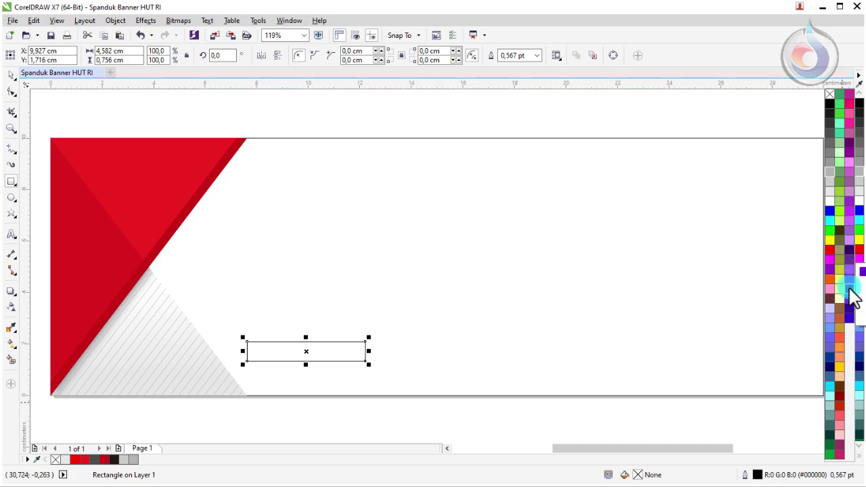
{"action": "left_click", "coordinate": [851, 289]}
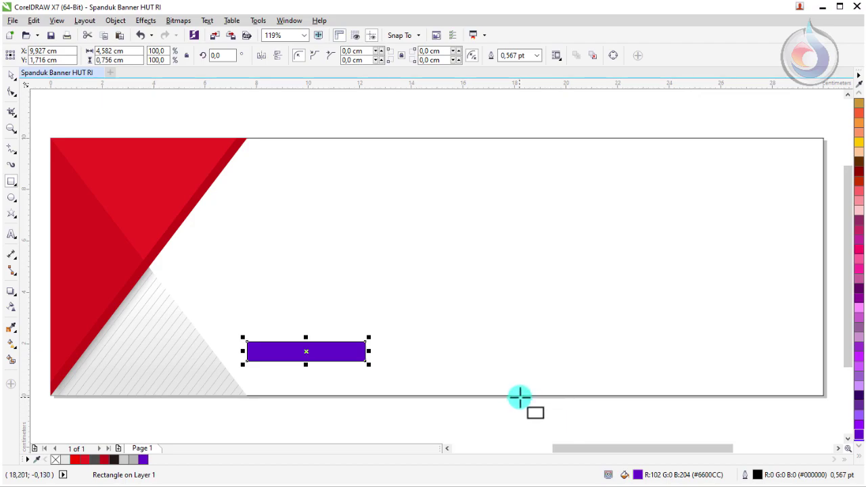
Change the rectangle's fill to a darker purple, #5A179C.
{"action": "double_click", "coordinate": [638, 473]}
{"action": "left_click", "coordinate": [482, 294]}
{"action": "left_click_drag", "start_coordinate": [482, 293], "coordinate": [490, 308]}
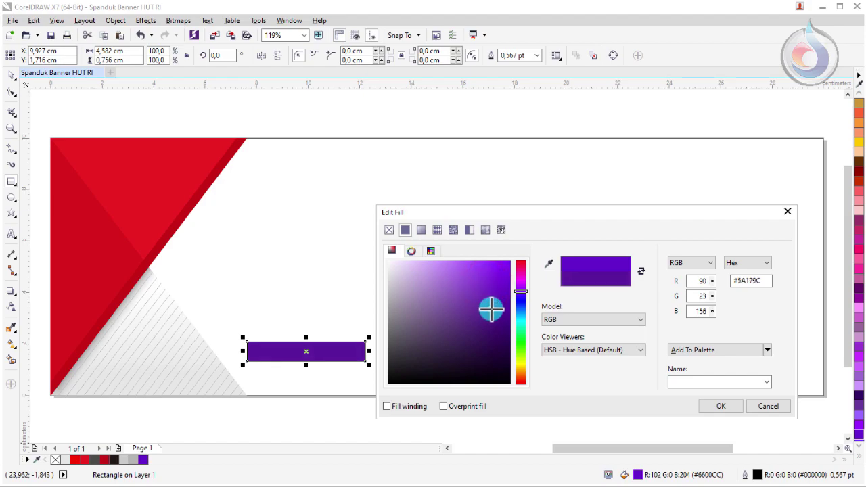
{"action": "left_click", "coordinate": [719, 407]}
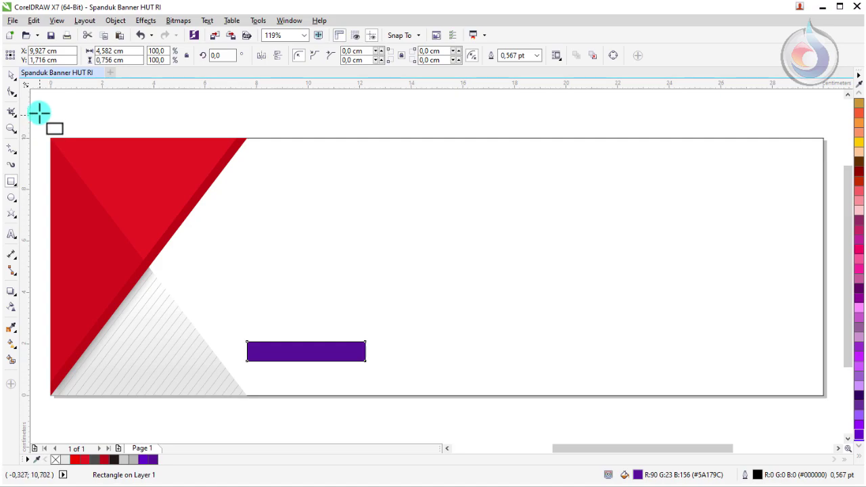
Remove the purple rectangle's outline, stretch it to about 23.9 cm wide and place it along the banner's bottom edge, overlapping the gray triangle.
{"action": "left_click", "coordinate": [11, 75]}
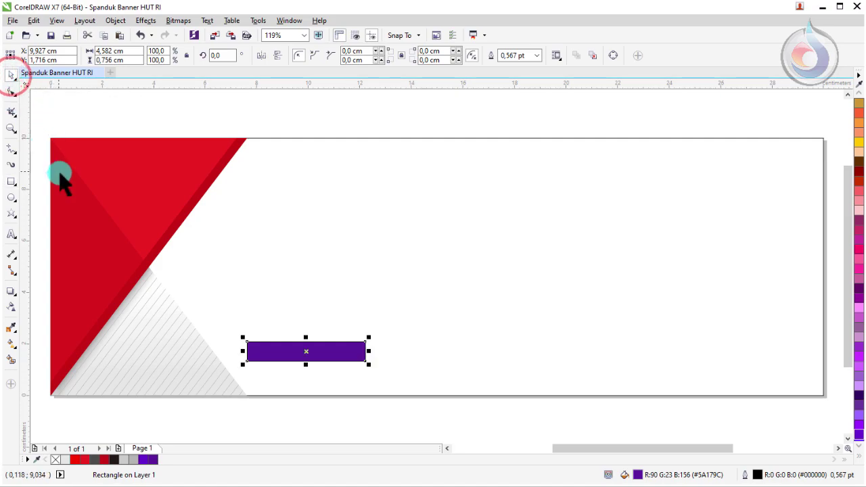
{"action": "right_click", "coordinate": [57, 460]}
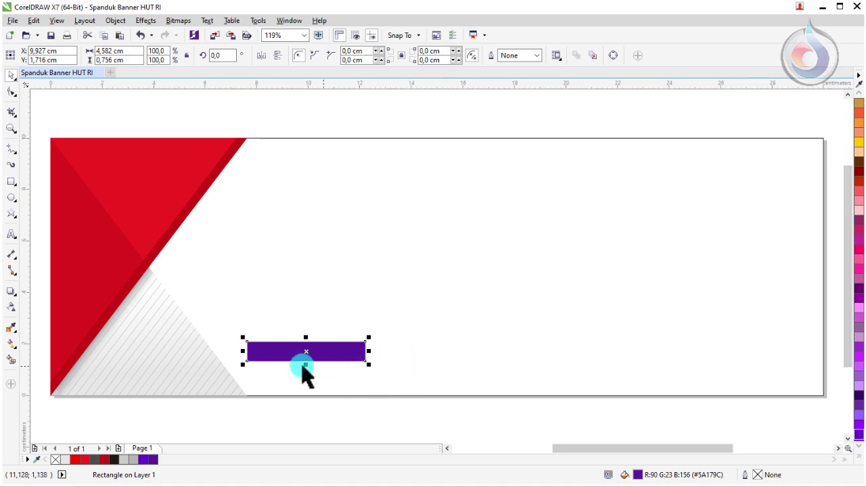
{"action": "left_click_drag", "start_coordinate": [243, 350], "coordinate": [203, 352]}
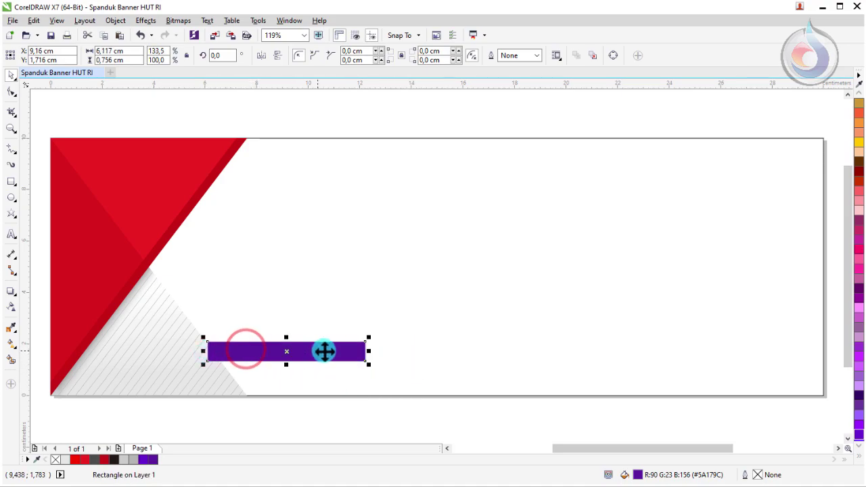
{"action": "left_click_drag", "start_coordinate": [368, 353], "coordinate": [383, 384]}
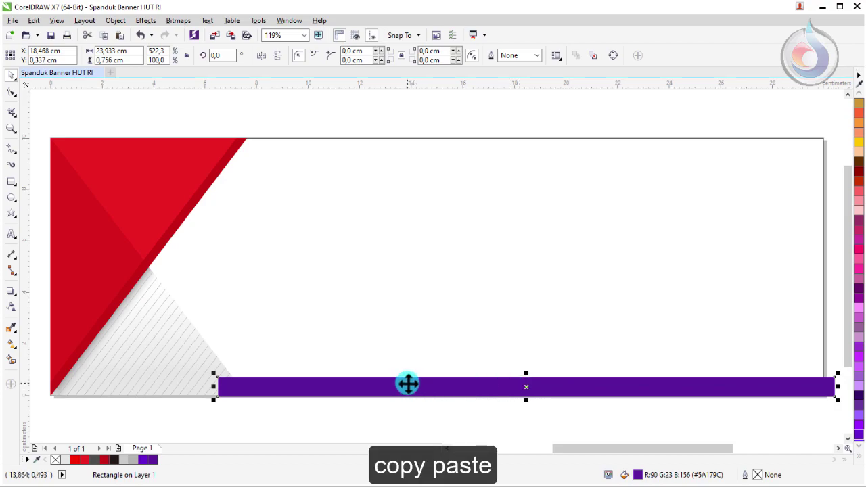
Duplicate the purple bar by copy and paste and move the copy about 1.07 cm straight up.
{"action": "right_click", "coordinate": [408, 384]}
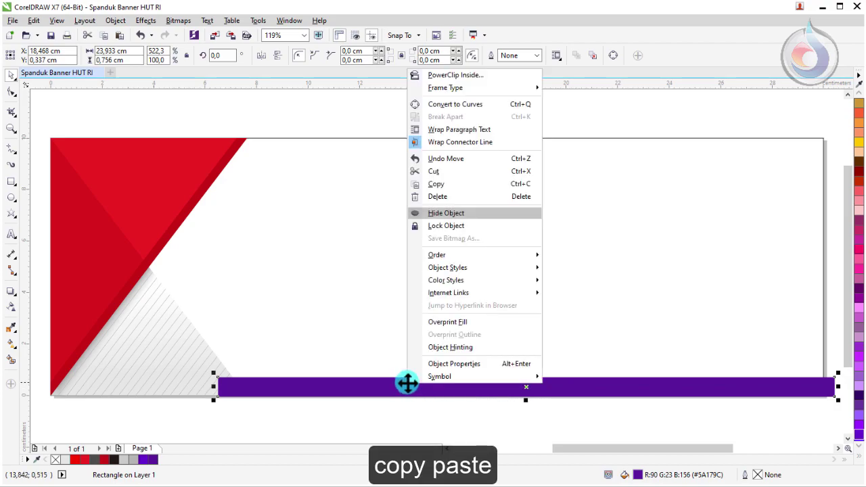
{"action": "left_click", "coordinate": [442, 185]}
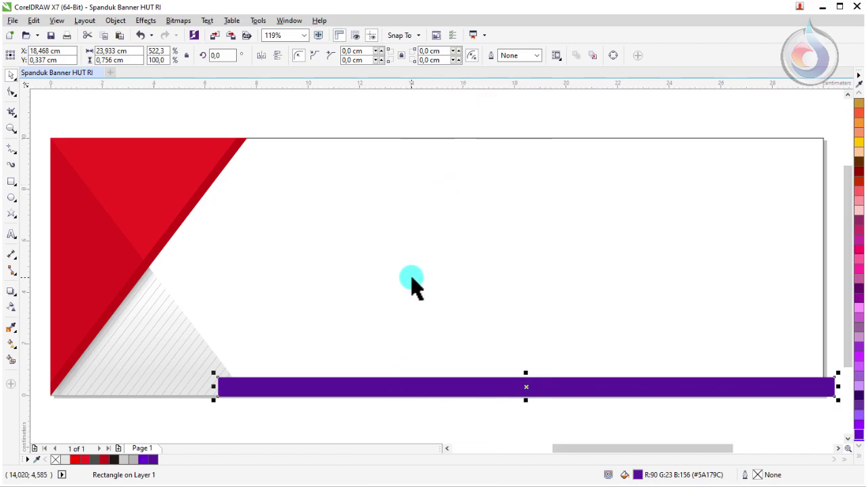
{"action": "right_click", "coordinate": [399, 125]}
{"action": "left_click", "coordinate": [430, 196]}
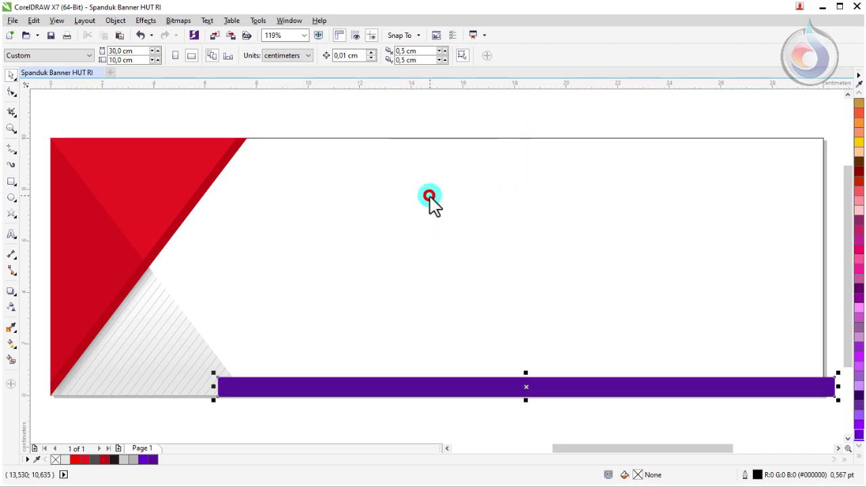
{"action": "left_click_drag", "start_coordinate": [496, 383], "coordinate": [492, 358]}
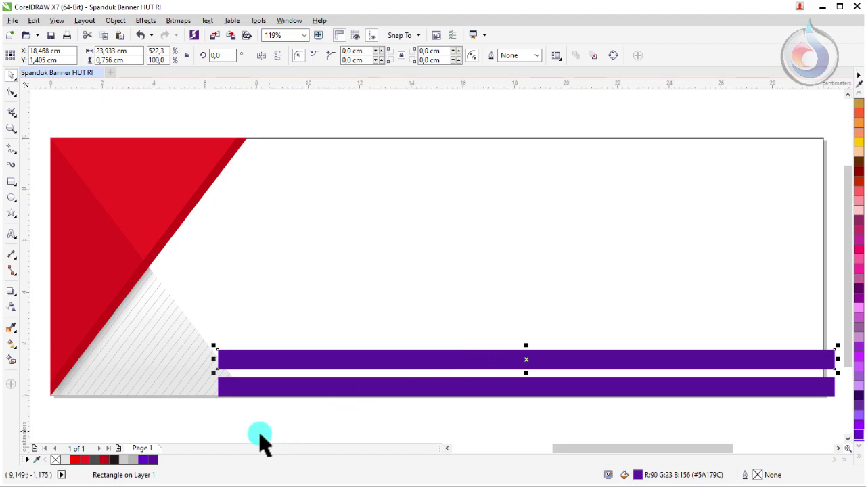
Fill the upper bar with 20% Black (#CCCCCC) and reduce it to a strip about 0.18 cm high along the purple bar's top edge.
{"action": "left_click", "coordinate": [122, 460]}
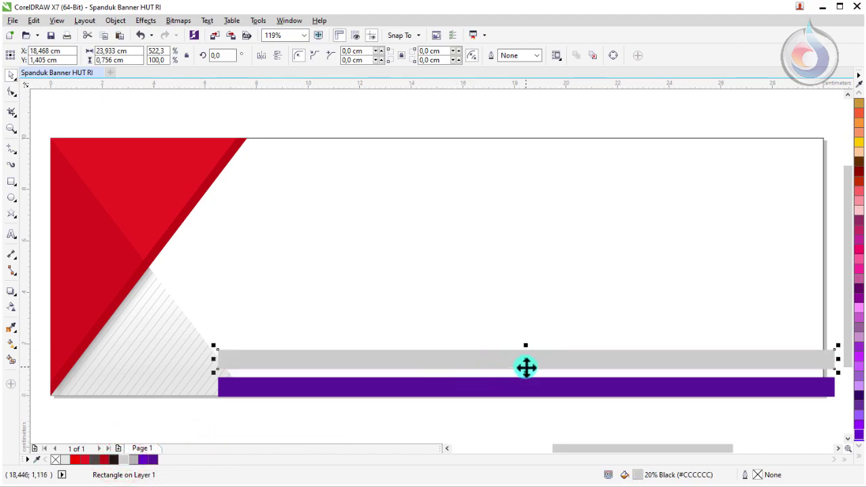
{"action": "mouse_move", "coordinate": [526, 359]}
{"action": "left_mouse_down"}
{"action": "mouse_move", "coordinate": [541, 366]}
{"action": "mouse_move", "coordinate": [536, 373]}
{"action": "left_mouse_up"}
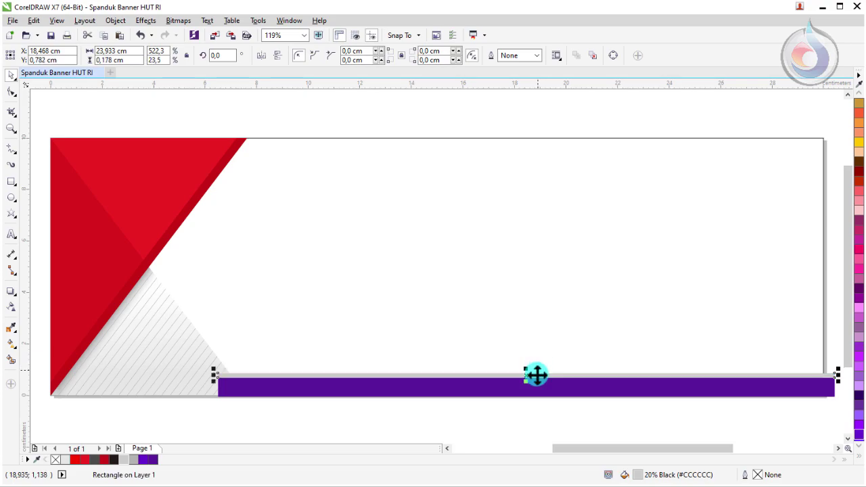
Group the purple bar with the gray strip and PowerClip the group inside the 30 × 10 cm banner background shape.
{"action": "left_click", "coordinate": [208, 416]}
{"action": "left_click_drag", "start_coordinate": [209, 411], "coordinate": [731, 352]}
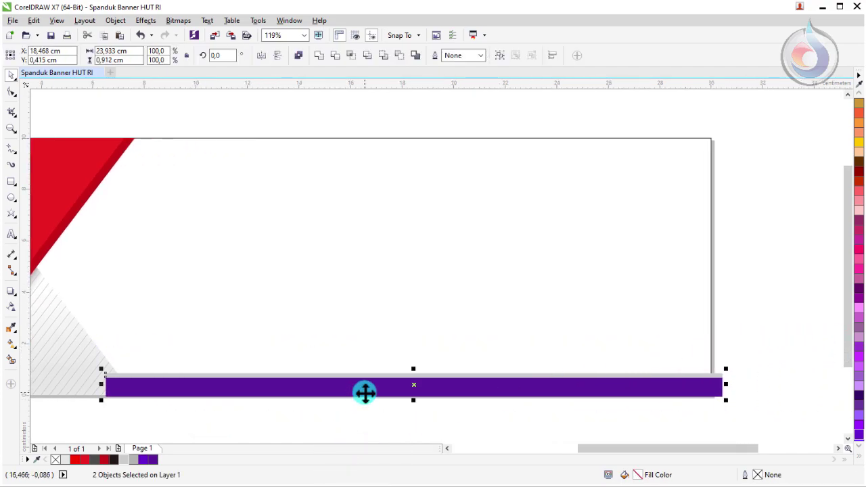
{"action": "key", "text": "shift+F4"}
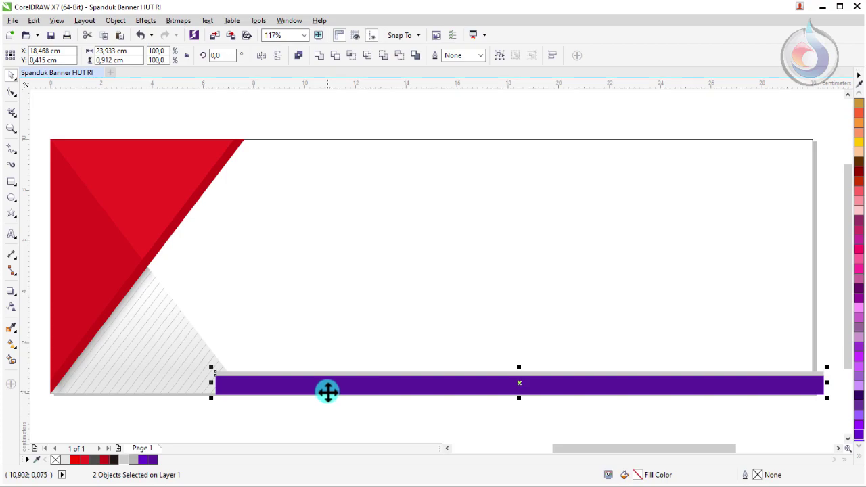
{"action": "key", "text": "ctrl+g"}
{"action": "right_click", "coordinate": [266, 383]}
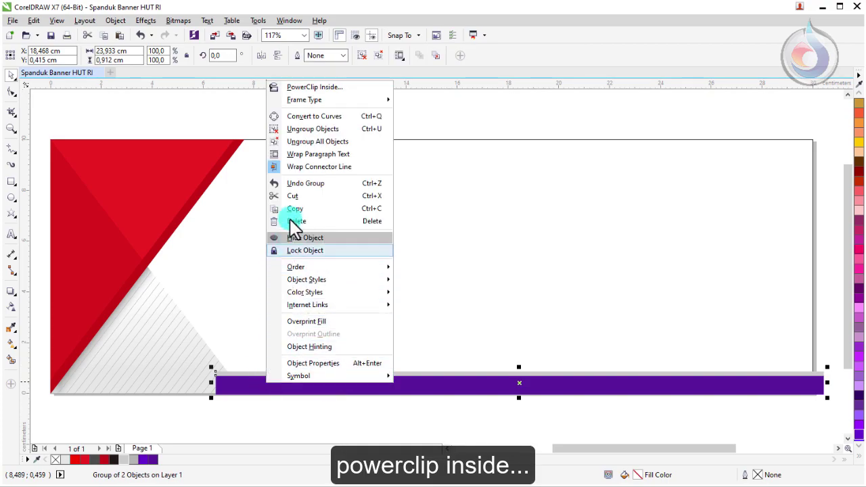
{"action": "left_click", "coordinate": [325, 92]}
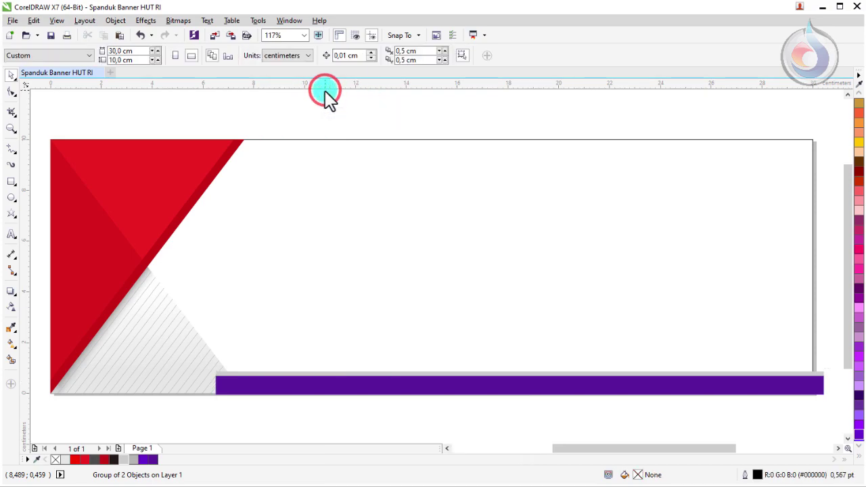
{"action": "left_click", "coordinate": [488, 237]}
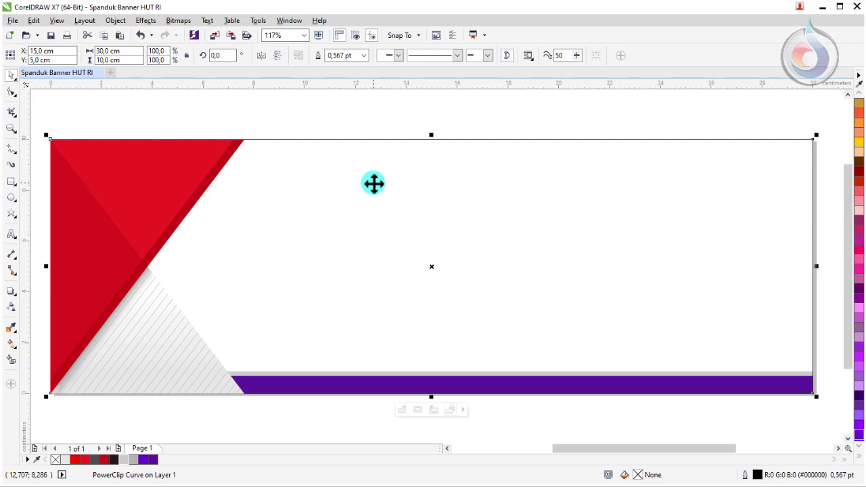
Import the pita ribbon, the HUT RI 77_Logo Vertikal (Warna) and the HUT RI 77_Elemen Grafis images from the bahan desain folder onto the page.
{"action": "left_click", "coordinate": [287, 482]}
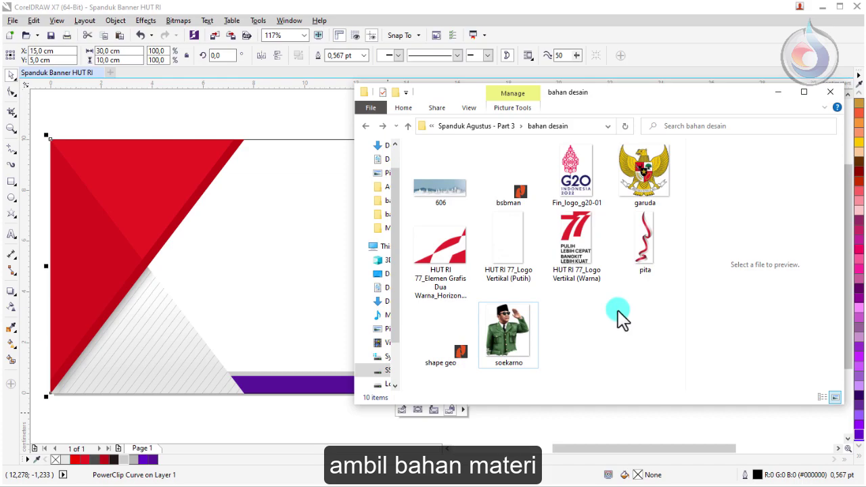
{"action": "left_click", "coordinate": [643, 245]}
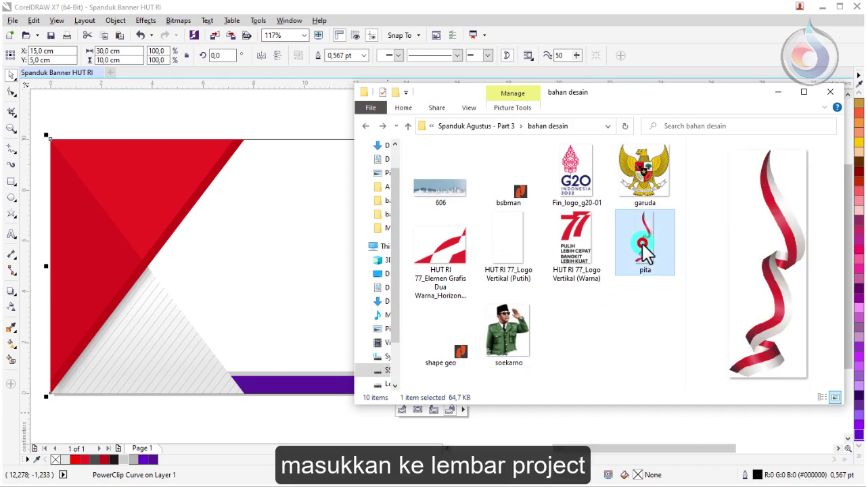
{"action": "left_click", "coordinate": [581, 250], "text": "ctrl"}
{"action": "left_click", "coordinate": [453, 250], "text": "ctrl"}
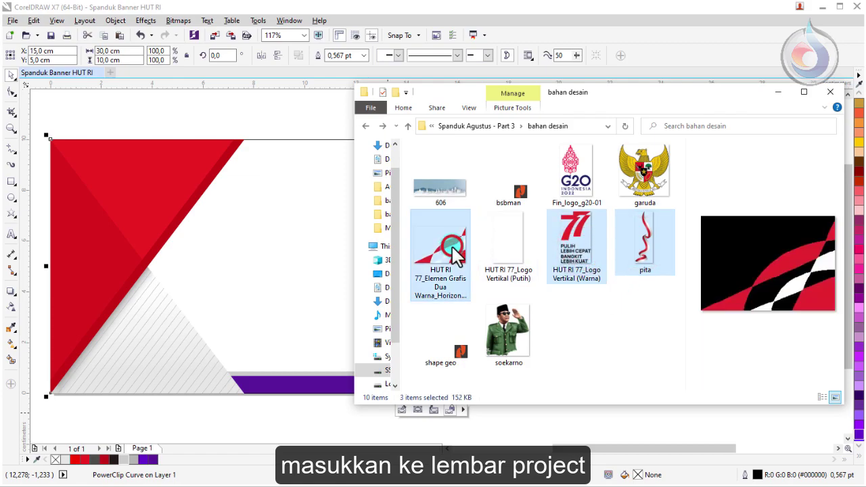
{"action": "left_click_drag", "start_coordinate": [454, 250], "coordinate": [229, 260]}
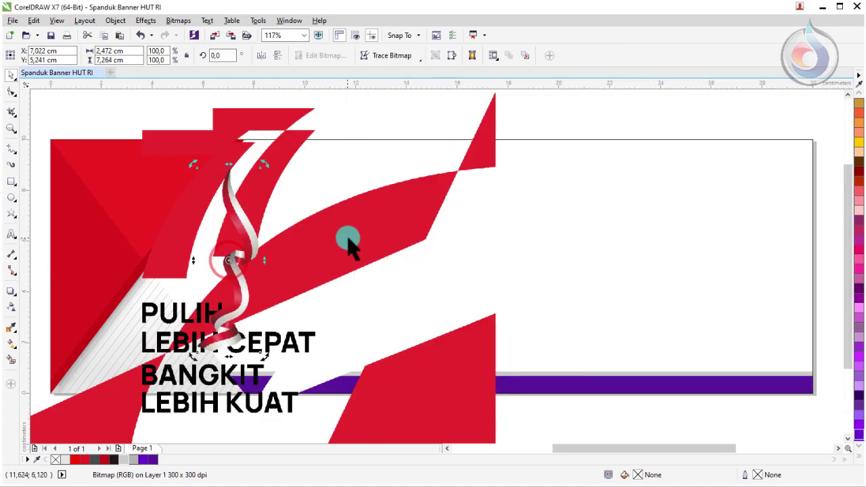
Reduce the red and white graphic element to 3.5 cm wide and place it in the banner's lower-right corner.
{"action": "scroll", "coordinate": [358, 246], "scroll_direction": "down", "scroll_amount": 3}
{"action": "left_click", "coordinate": [375, 234]}
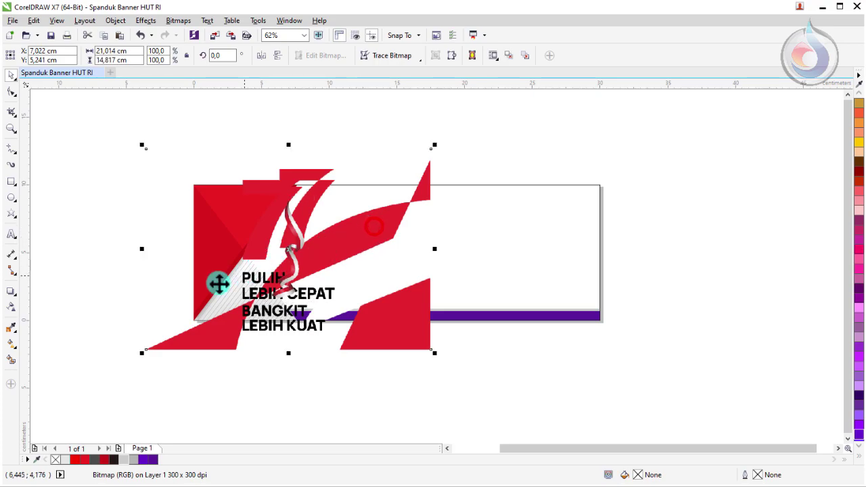
{"action": "left_click_drag", "start_coordinate": [143, 351], "coordinate": [351, 316]}
{"action": "left_click_drag", "start_coordinate": [391, 182], "coordinate": [558, 297]}
{"action": "scroll", "coordinate": [406, 295], "scroll_direction": "up", "scroll_amount": 3}
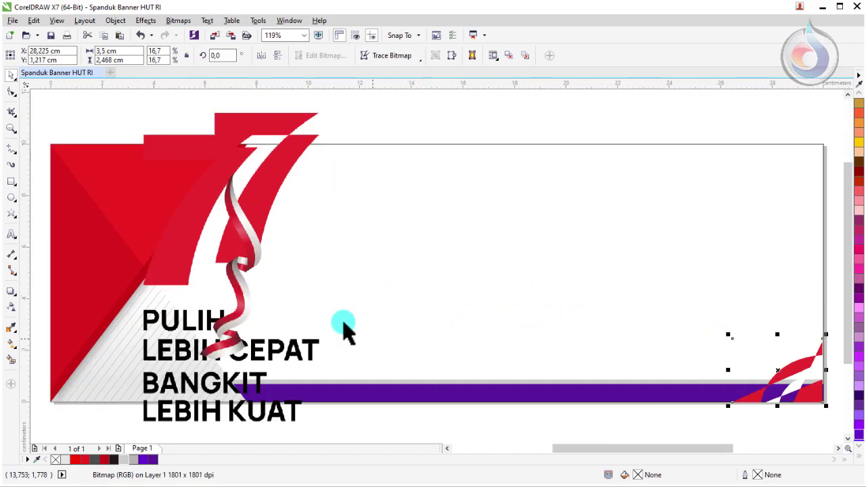
Move the ribbon to the middle of the banner and delete the coloured 77 logo.
{"action": "left_click_drag", "start_coordinate": [217, 218], "coordinate": [433, 229]}
{"action": "left_click_drag", "start_coordinate": [319, 117], "coordinate": [335, 119]}
{"action": "key", "text": "Delete"}
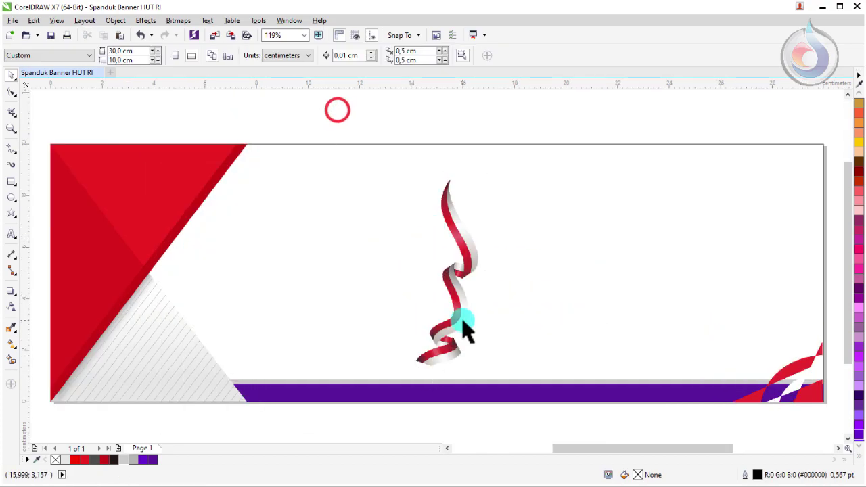
Rotate the ribbon to 270° so that it lies horizontally.
{"action": "left_click", "coordinate": [448, 194]}
{"action": "left_click", "coordinate": [449, 193]}
{"action": "left_click_drag", "start_coordinate": [486, 176], "coordinate": [564, 318]}
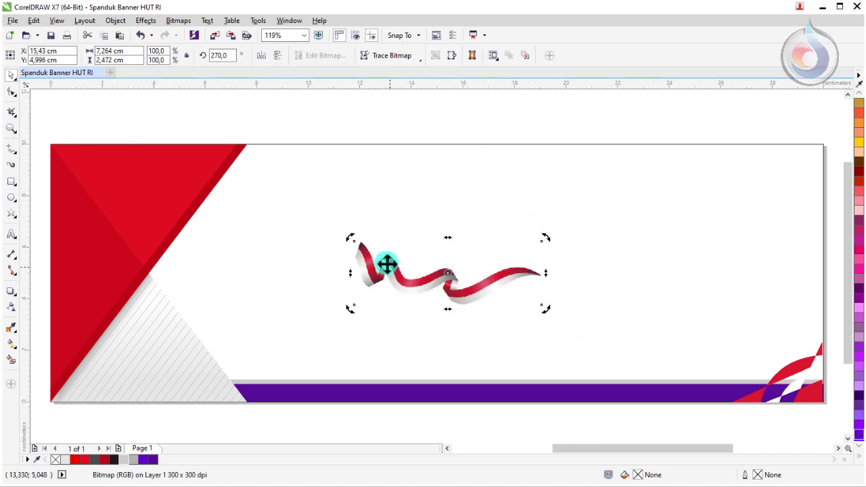
Enlarge the ribbon to 118%, tilt it to about 273.8° and place it across the gray triangle, starting at the red triangle's edge.
{"action": "left_click_drag", "start_coordinate": [347, 240], "coordinate": [271, 354]}
{"action": "left_click_drag", "start_coordinate": [363, 289], "coordinate": [174, 327]}
{"action": "left_click", "coordinate": [224, 333]}
{"action": "left_click_drag", "start_coordinate": [360, 269], "coordinate": [360, 268]}
{"action": "left_click_drag", "start_coordinate": [198, 324], "coordinate": [213, 337]}
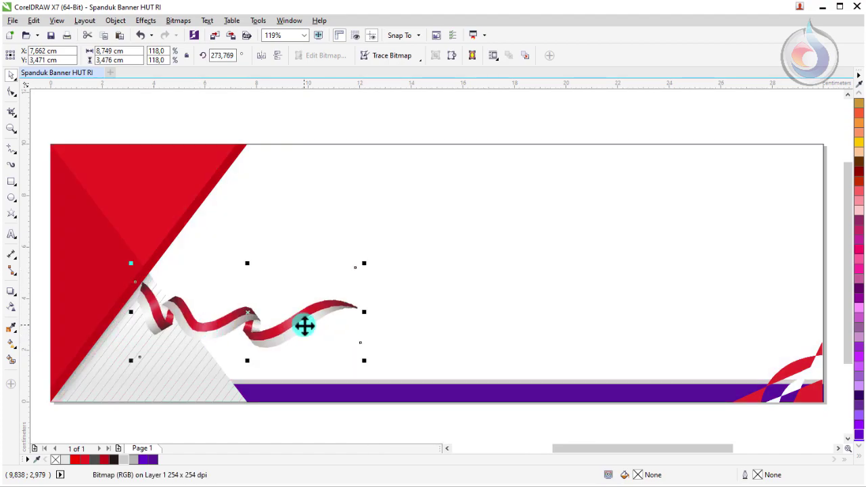
PowerClip the ribbon inside the banner background shape.
{"action": "left_click", "coordinate": [236, 328]}
{"action": "left_click", "coordinate": [236, 327]}
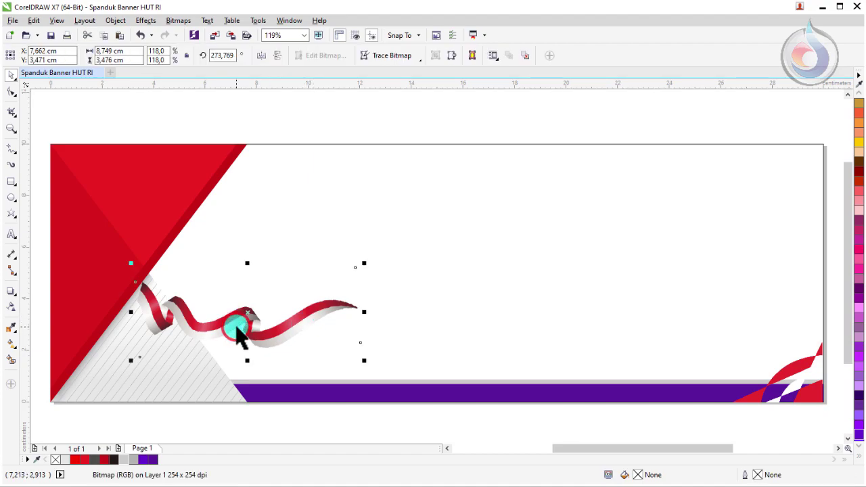
{"action": "right_click", "coordinate": [237, 327]}
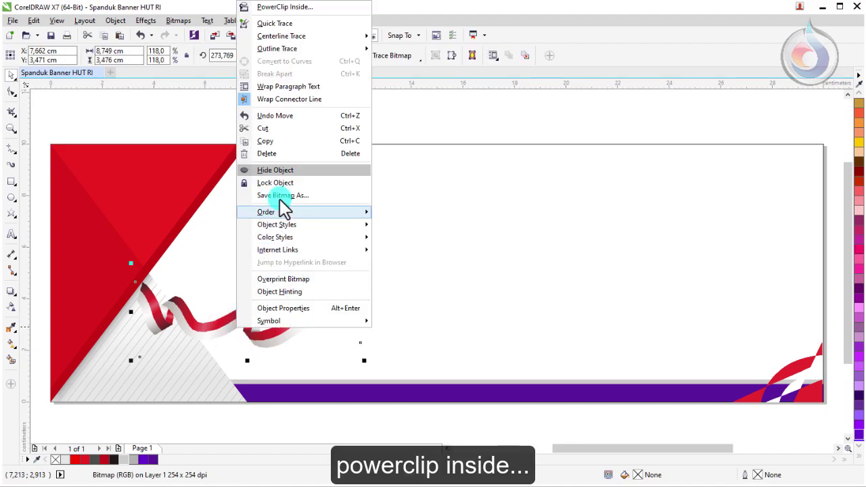
{"action": "left_click", "coordinate": [304, 10]}
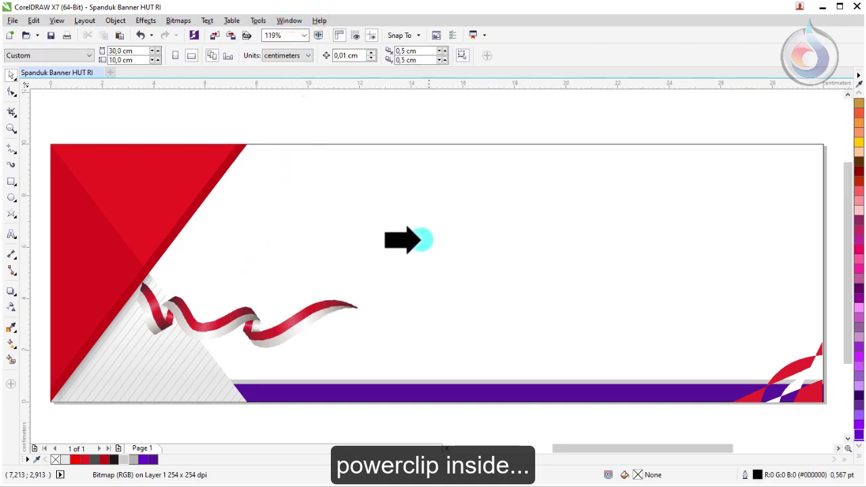
{"action": "left_click", "coordinate": [435, 234]}
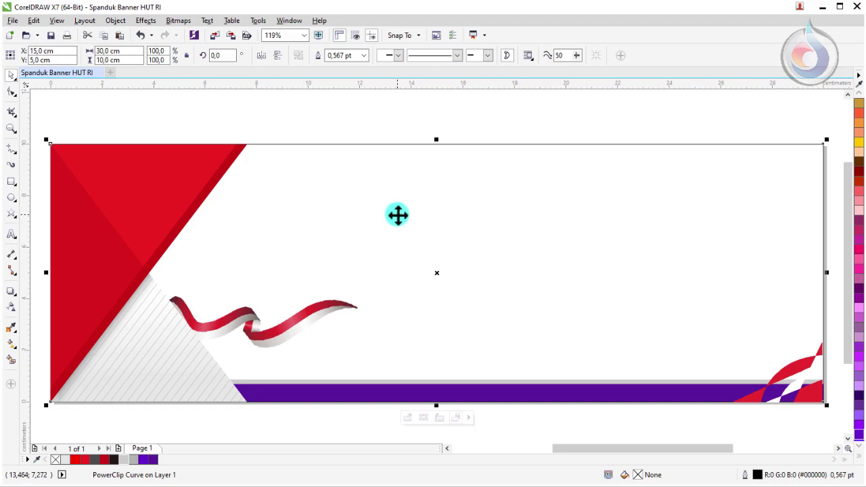
Import the white HUT RI 77_Logo Vertikal (Putih), reduce it to about 2.38 cm wide and place it on the red triangle's upper left.
{"action": "scroll", "coordinate": [298, 243], "scroll_direction": "down", "scroll_amount": 3}
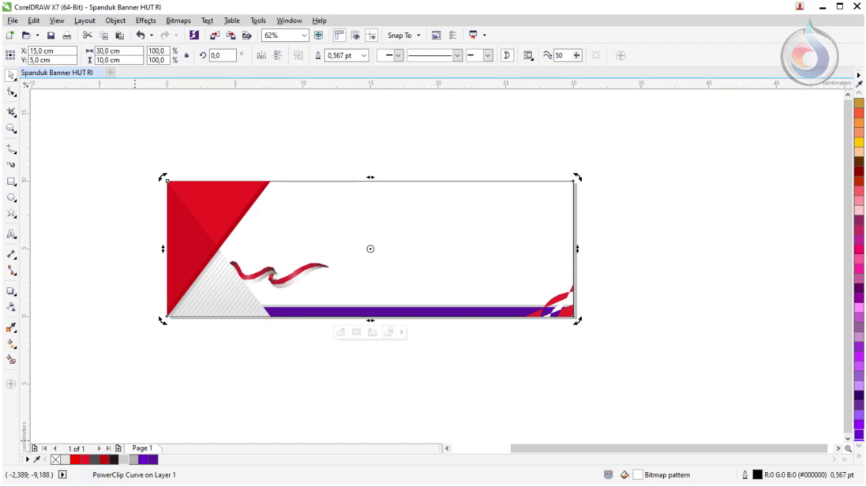
{"action": "key", "text": "alt+Tab"}
{"action": "left_click_drag", "start_coordinate": [487, 267], "coordinate": [263, 169]}
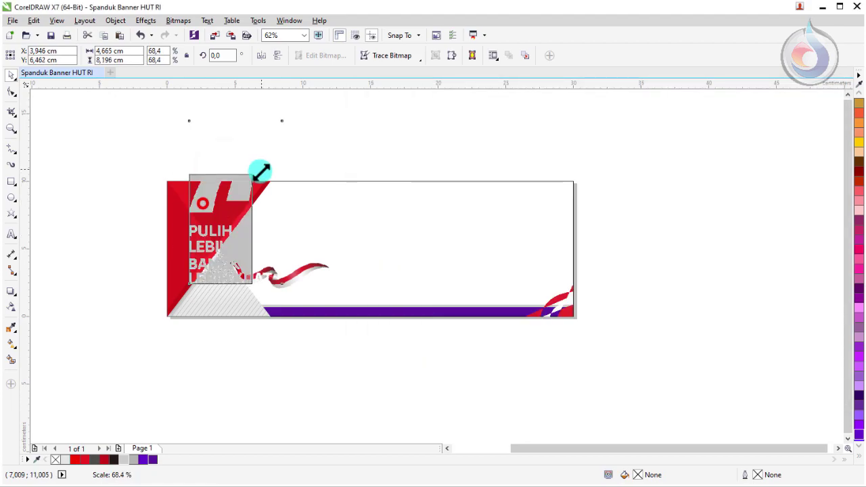
{"action": "scroll", "coordinate": [216, 222], "scroll_direction": "up", "scroll_amount": 2}
{"action": "left_click_drag", "start_coordinate": [152, 129], "coordinate": [139, 156]}
{"action": "key", "text": "shift+F4"}
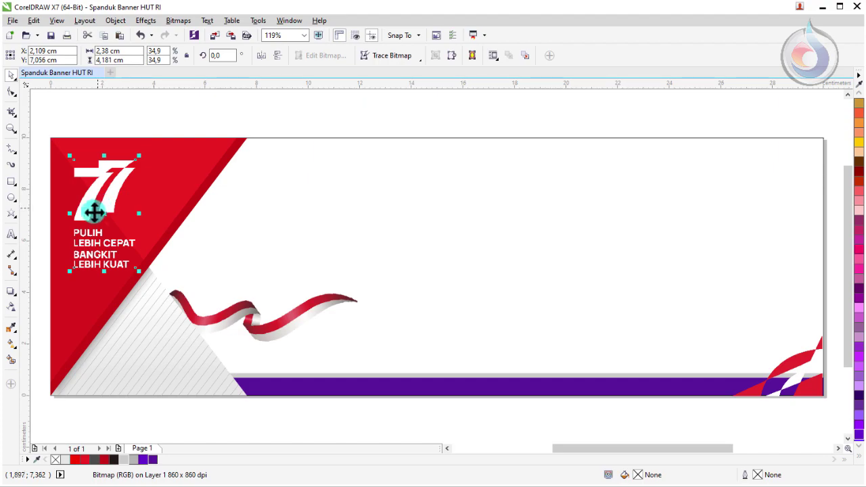
{"action": "left_click", "coordinate": [125, 118]}
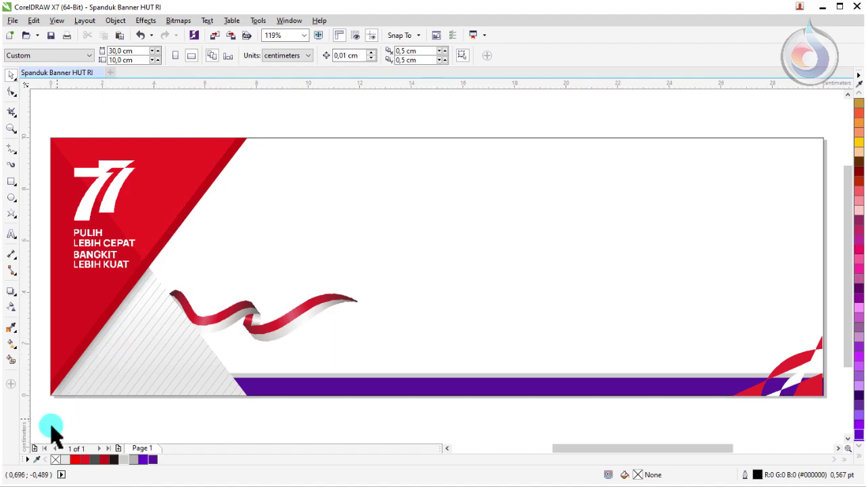
Import the Fin_logo_g20-01 and garuda images and place the G20 logo, about 1.38 cm wide, beside the Garuda emblem.
{"action": "key", "text": "alt+Tab"}
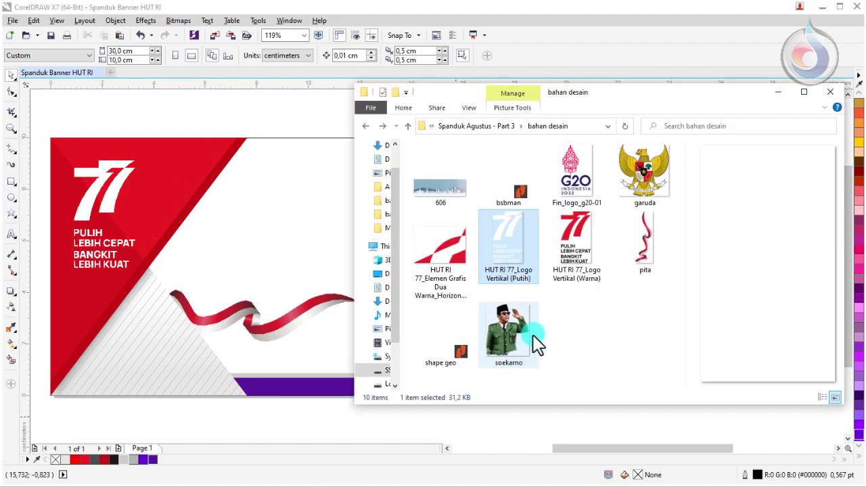
{"action": "left_click", "coordinate": [613, 317]}
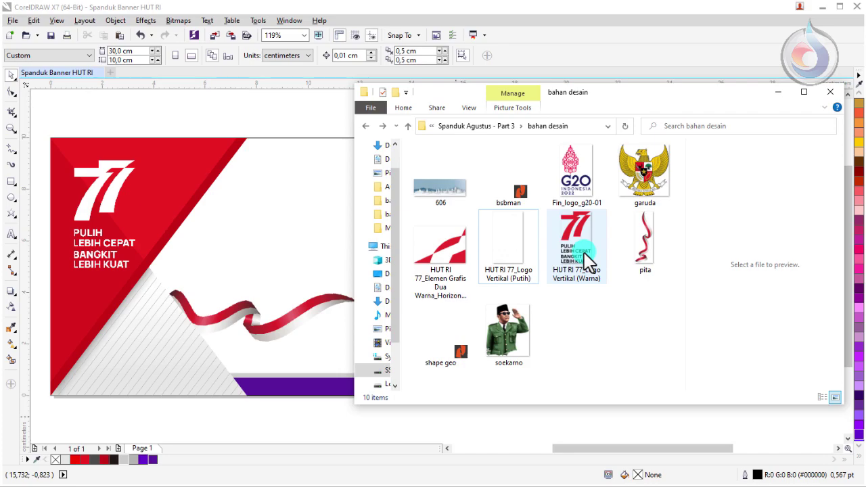
{"action": "left_click", "coordinate": [576, 187]}
{"action": "left_click", "coordinate": [631, 178]}
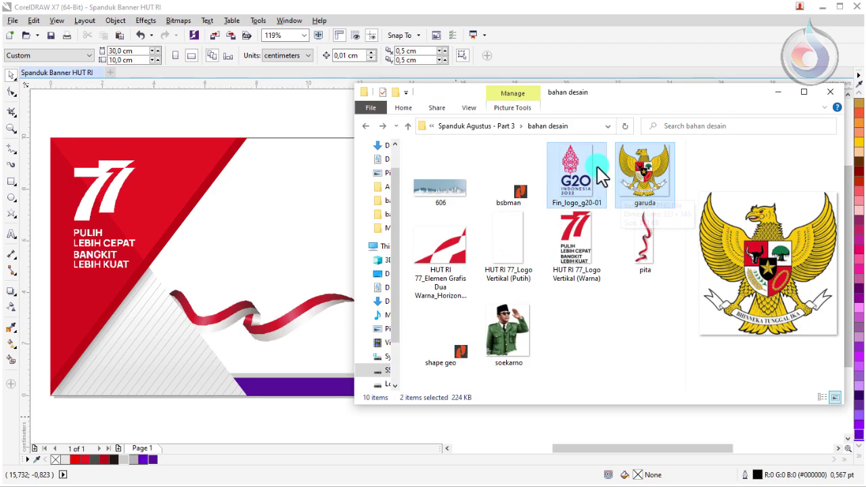
{"action": "left_click_drag", "start_coordinate": [571, 178], "coordinate": [291, 142]}
{"action": "left_click_drag", "start_coordinate": [224, 291], "coordinate": [334, 124]}
Move the G20 logo and Garuda emblem together into the banner's upper-right corner and scale them down.
{"action": "left_click", "coordinate": [275, 128], "text": "shift"}
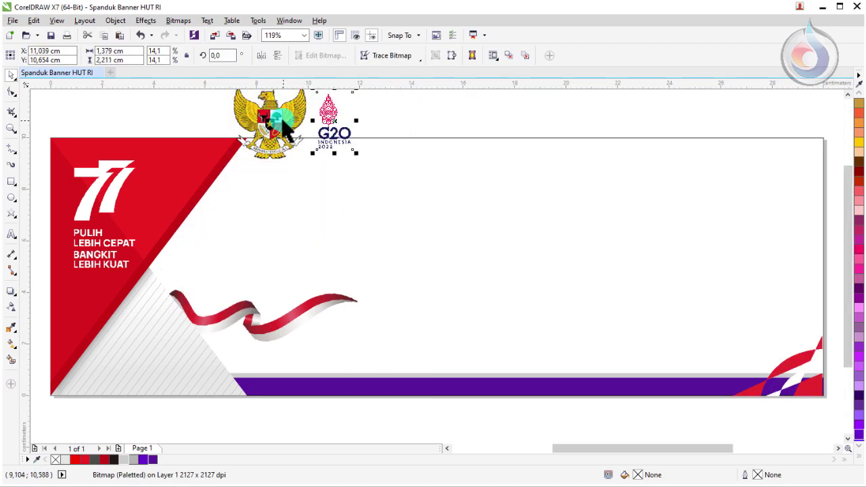
{"action": "left_click_drag", "start_coordinate": [275, 128], "coordinate": [792, 136]}
{"action": "left_click_drag", "start_coordinate": [811, 173], "coordinate": [732, 196]}
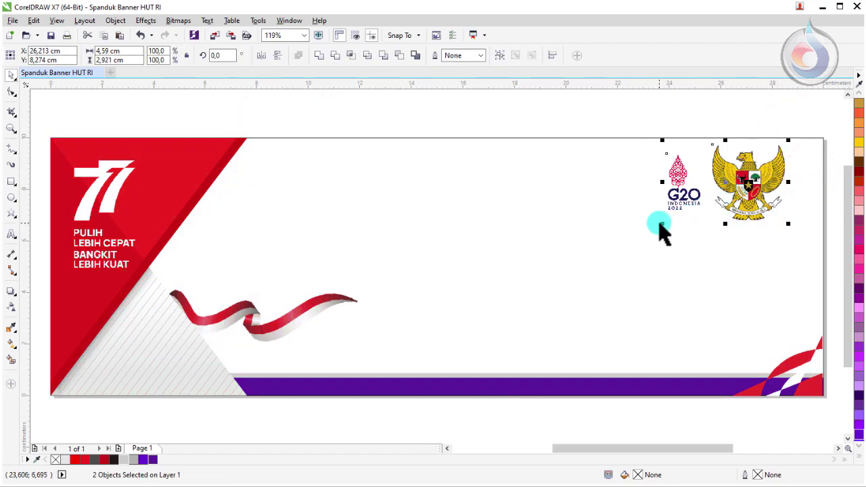
{"action": "left_click_drag", "start_coordinate": [662, 224], "coordinate": [658, 220]}
{"action": "left_click", "coordinate": [385, 122]}
Import the 606 city skyline image from the bahan desain folder and place it over the lower middle of the banner, just above its bottom edge.
{"action": "key", "text": "alt+Tab"}
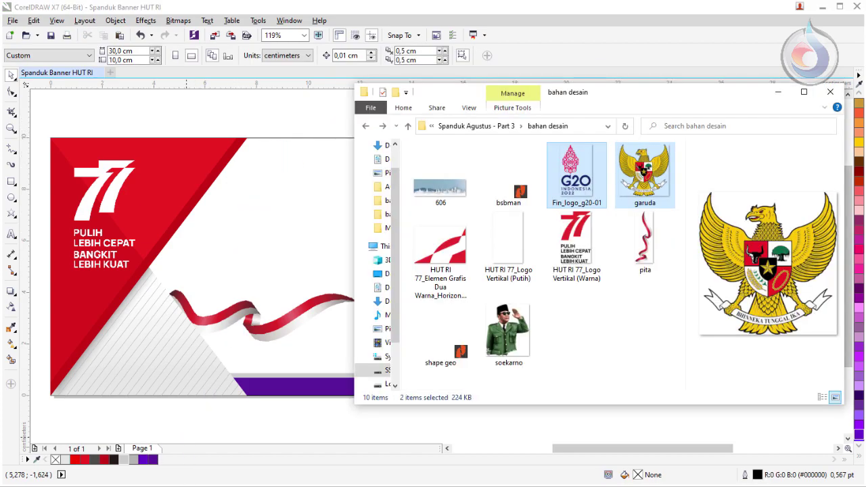
{"action": "left_click", "coordinate": [612, 325]}
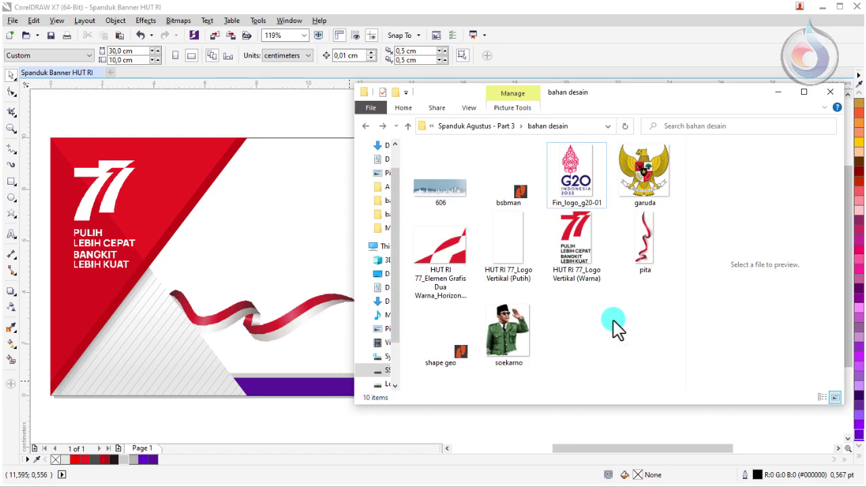
{"action": "left_click", "coordinate": [448, 186]}
{"action": "left_click_drag", "start_coordinate": [448, 186], "coordinate": [234, 171]}
{"action": "left_click", "coordinate": [236, 174]}
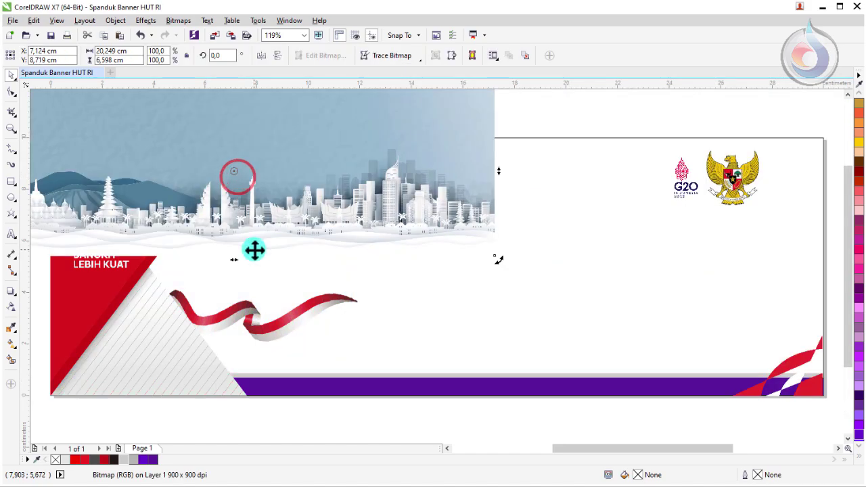
{"action": "left_click_drag", "start_coordinate": [350, 207], "coordinate": [505, 329]}
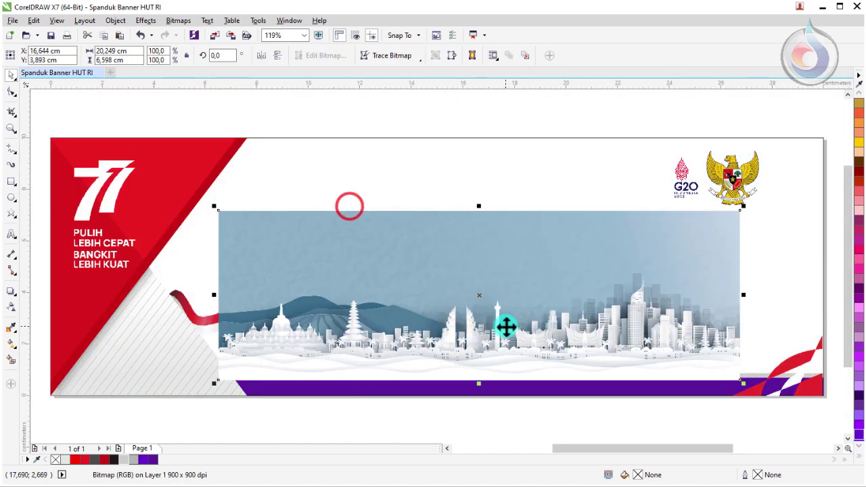
PowerClip the city skyline image inside the banner background shape.
{"action": "right_click", "coordinate": [485, 240]}
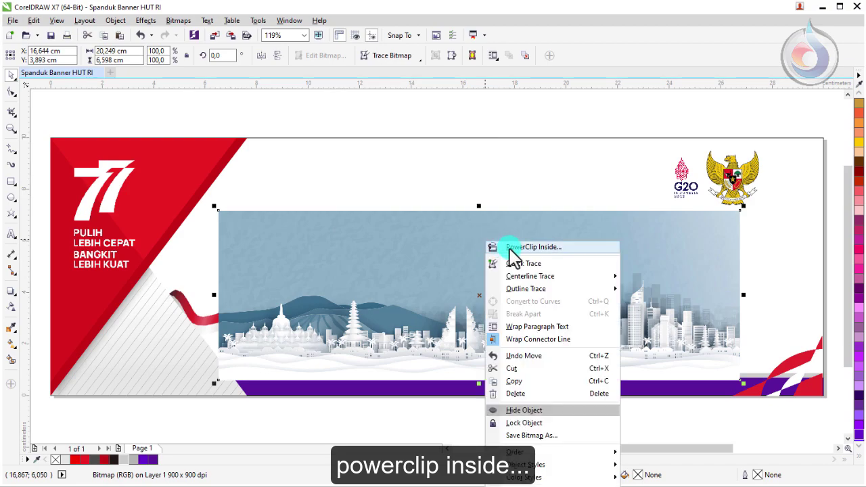
{"action": "left_click", "coordinate": [514, 246]}
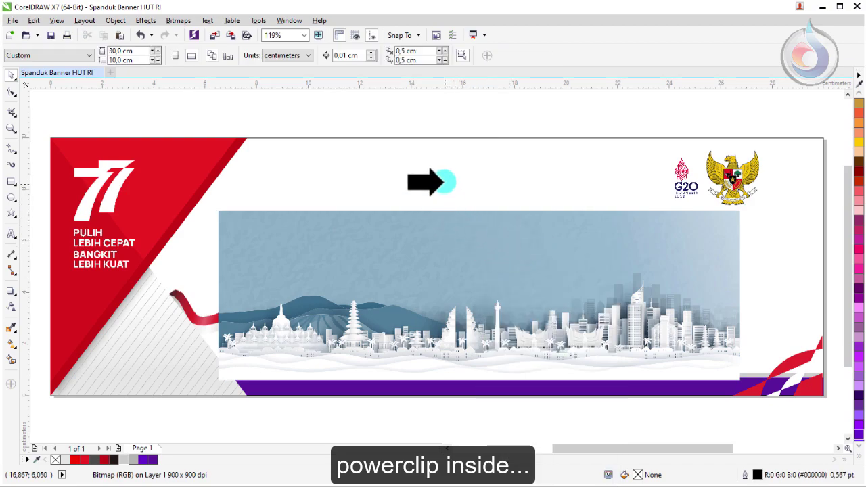
{"action": "left_click", "coordinate": [444, 158]}
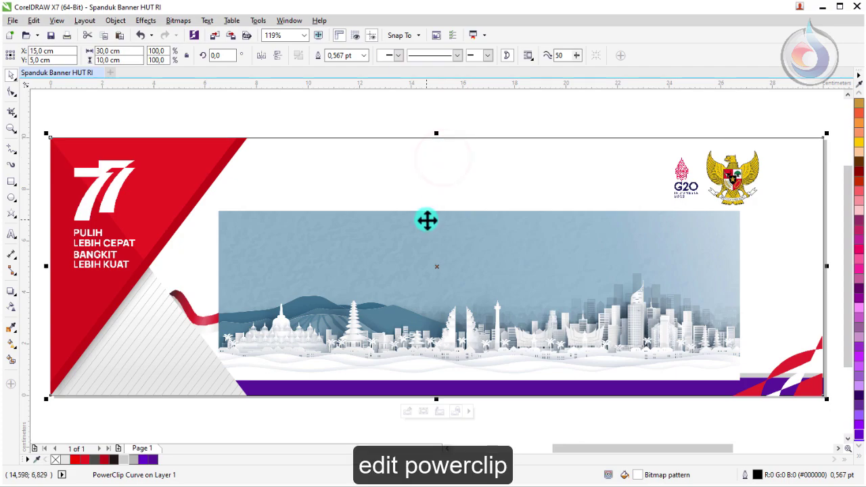
Edit the banner's PowerClip contents and send the skyline image to the back, behind the ribbon and purple bar.
{"action": "right_click", "coordinate": [427, 220]}
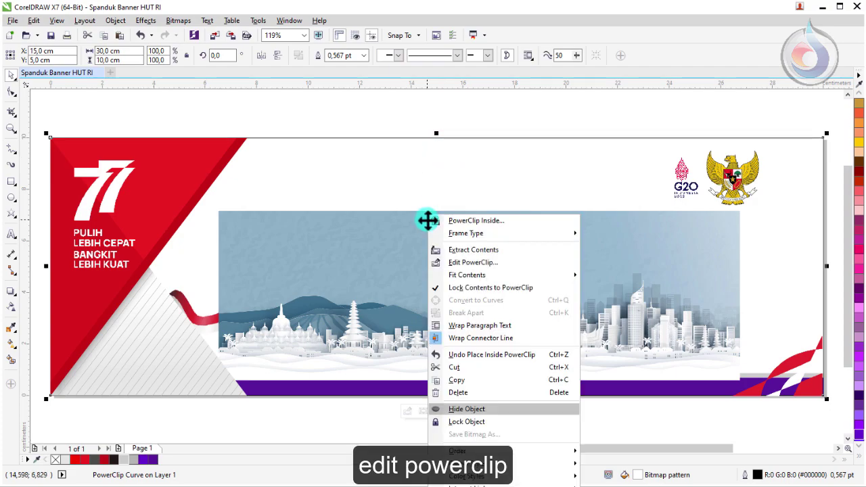
{"action": "left_click", "coordinate": [465, 264]}
{"action": "left_click", "coordinate": [464, 261]}
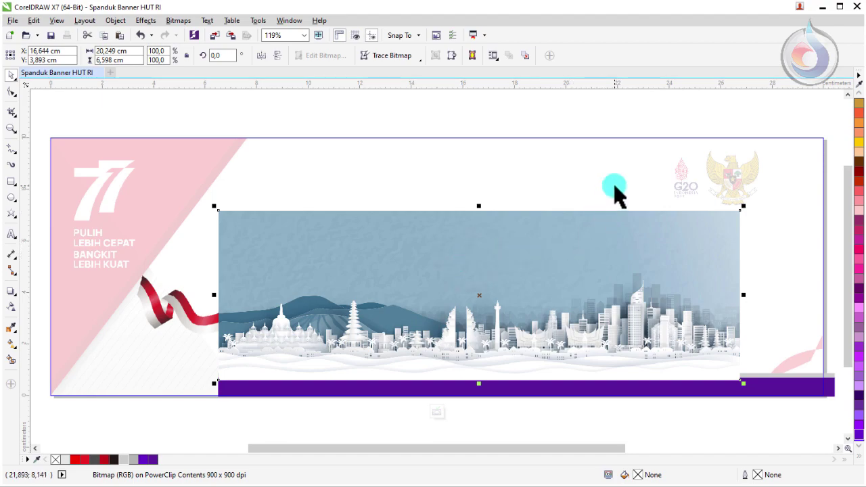
{"action": "key", "text": "shift+Page_Down"}
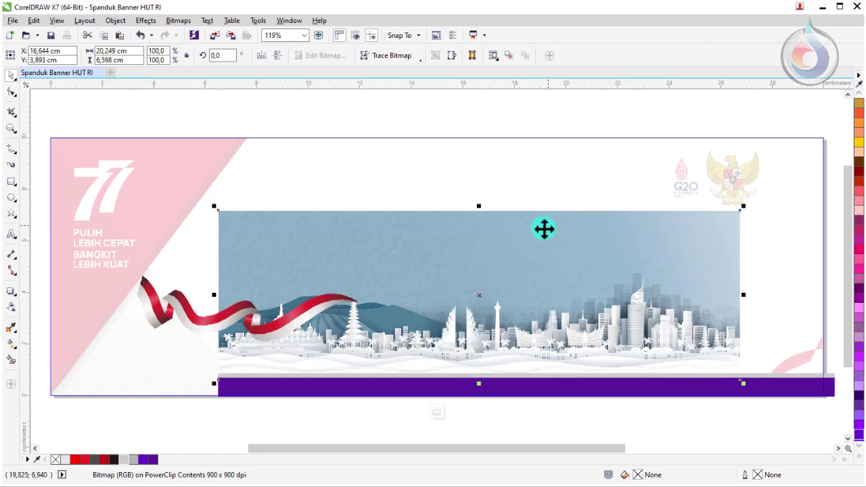
Lower the skyline image and stretch it to about 22 cm wide, then fade out its sky upward with a linear transparency of about 89.7°.
{"action": "left_click", "coordinate": [639, 278]}
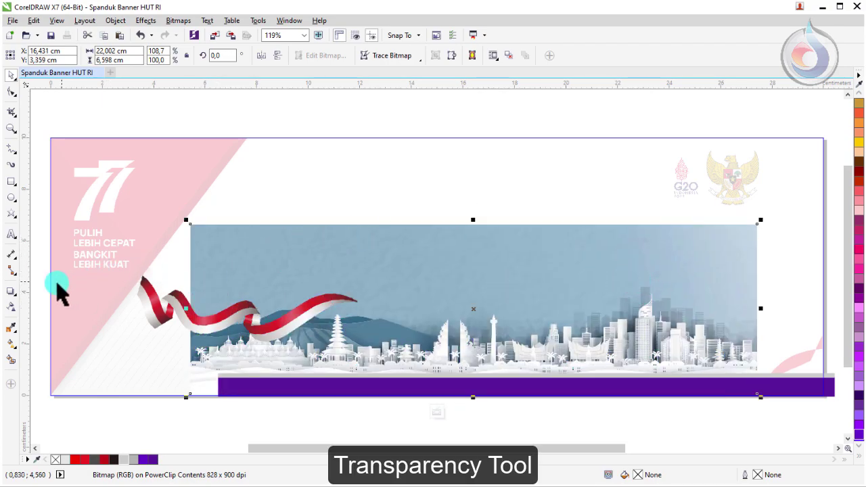
{"action": "left_click", "coordinate": [10, 304]}
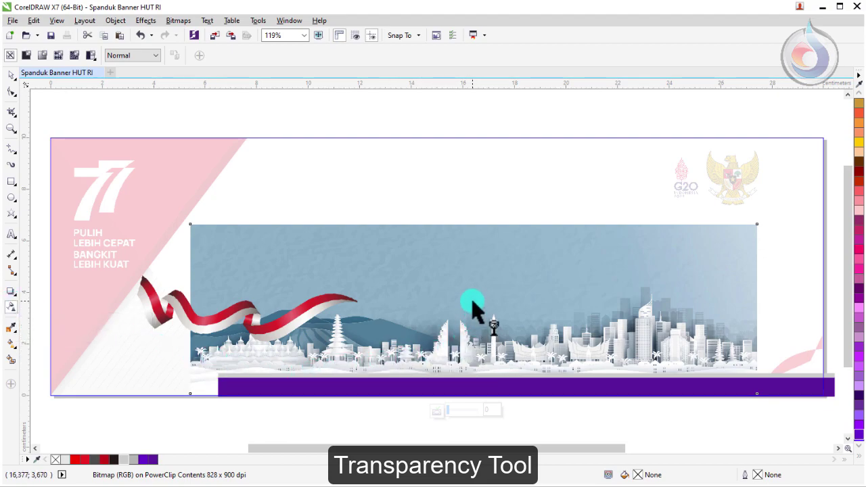
{"action": "left_click_drag", "start_coordinate": [467, 335], "coordinate": [468, 263]}
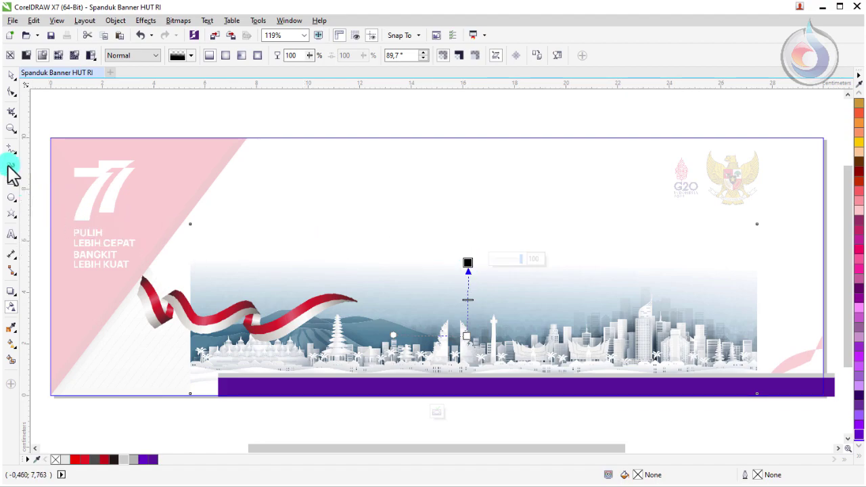
Shift the skyline image toward the ribbon and stretch it horizontally to about 23 cm wide.
{"action": "left_click", "coordinate": [9, 78]}
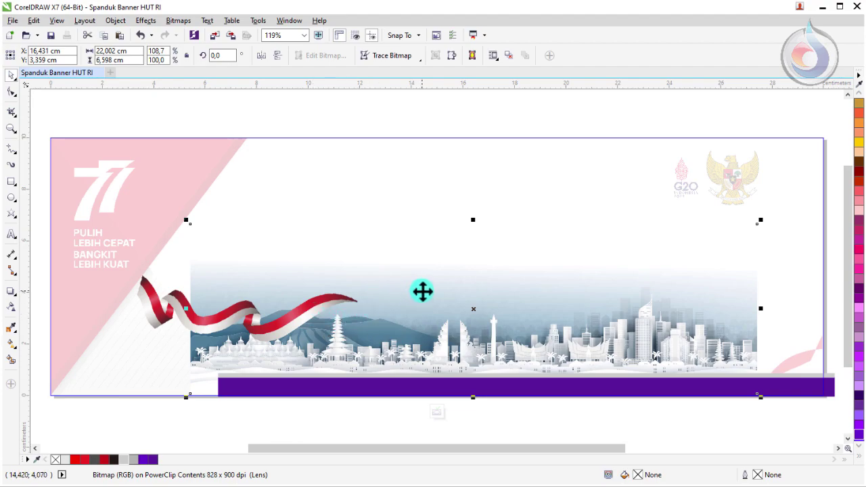
{"action": "left_click_drag", "start_coordinate": [421, 291], "coordinate": [373, 291]}
{"action": "left_click_drag", "start_coordinate": [710, 308], "coordinate": [738, 309]}
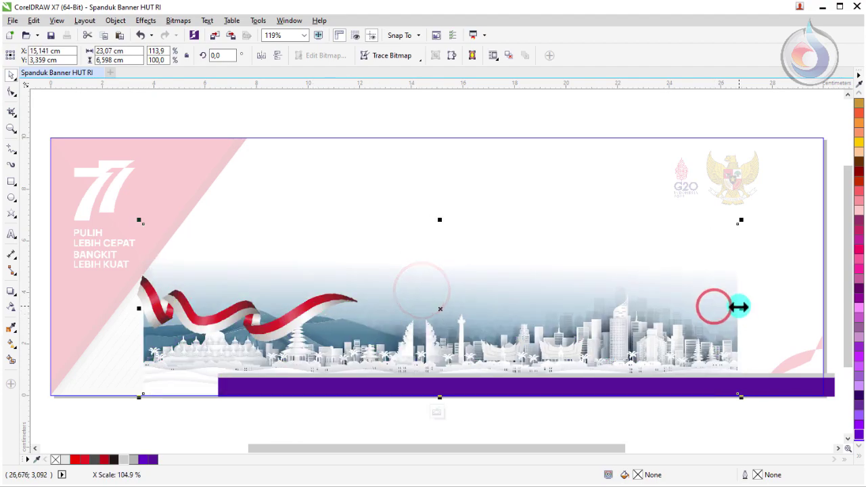
{"action": "right_click", "coordinate": [557, 167]}
{"action": "left_click", "coordinate": [513, 152]}
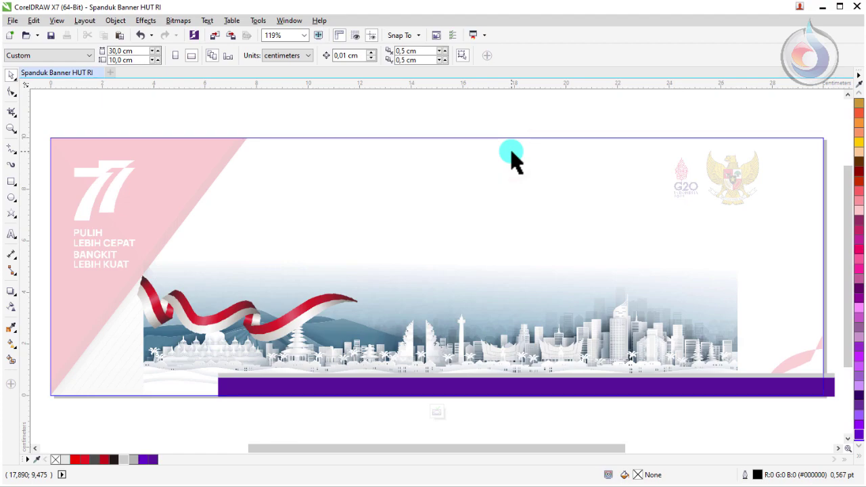
{"action": "left_click", "coordinate": [493, 354]}
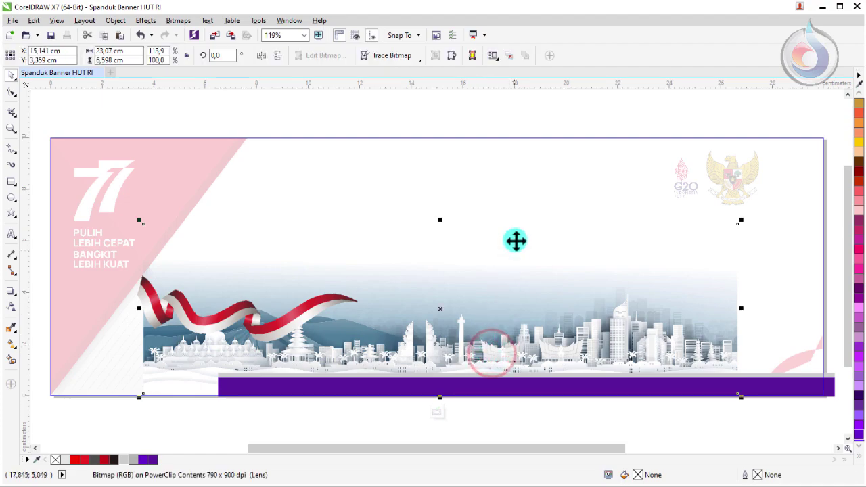
{"action": "right_click", "coordinate": [516, 180]}
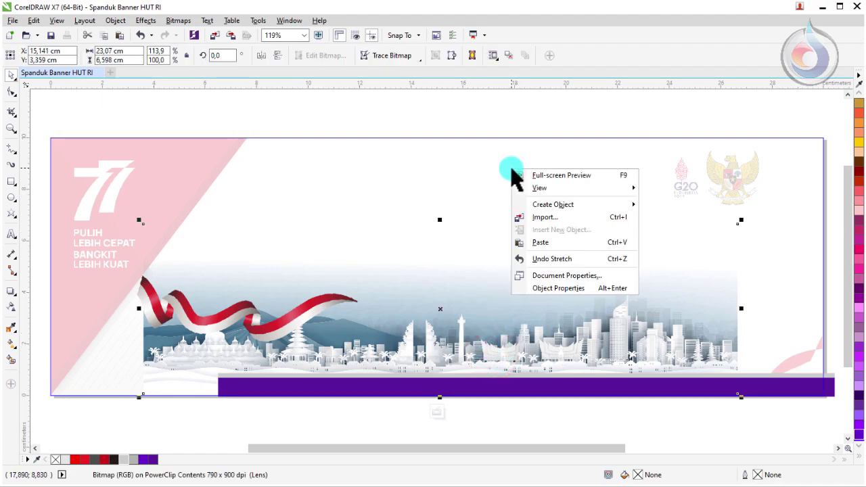
{"action": "left_click", "coordinate": [480, 150]}
{"action": "left_click", "coordinate": [469, 123]}
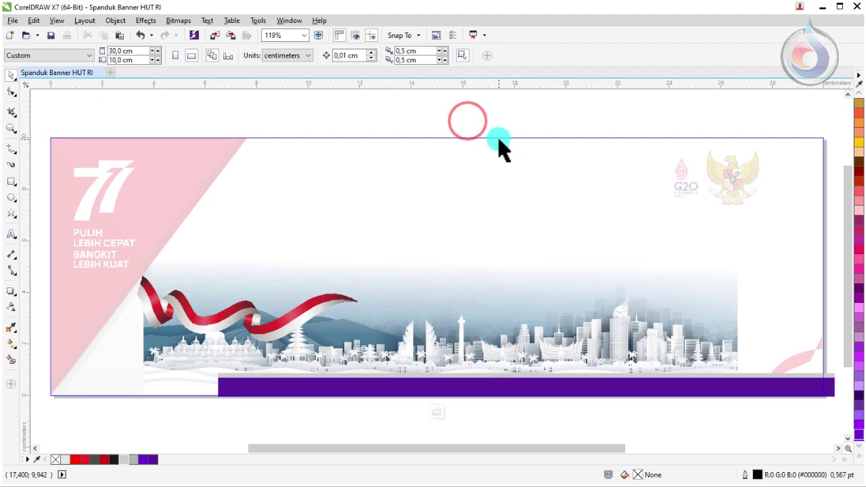
{"action": "right_click", "coordinate": [501, 136]}
{"action": "left_click", "coordinate": [485, 156]}
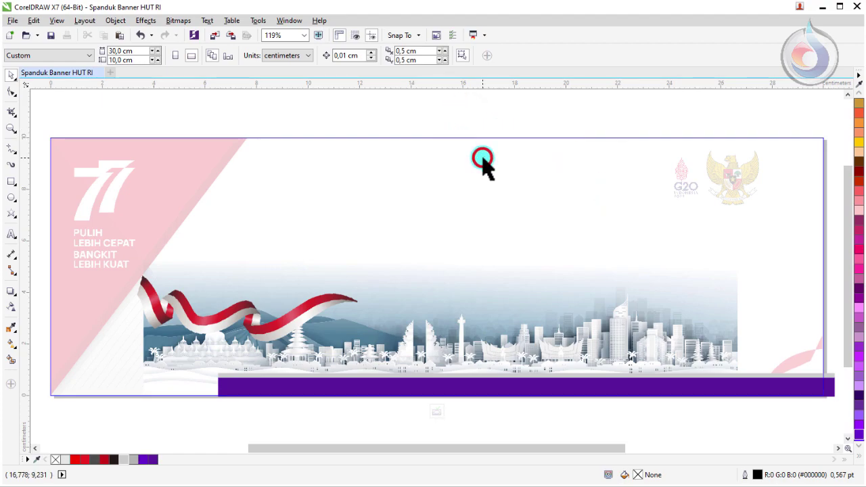
{"action": "right_click", "coordinate": [484, 157]}
{"action": "left_click", "coordinate": [421, 217]}
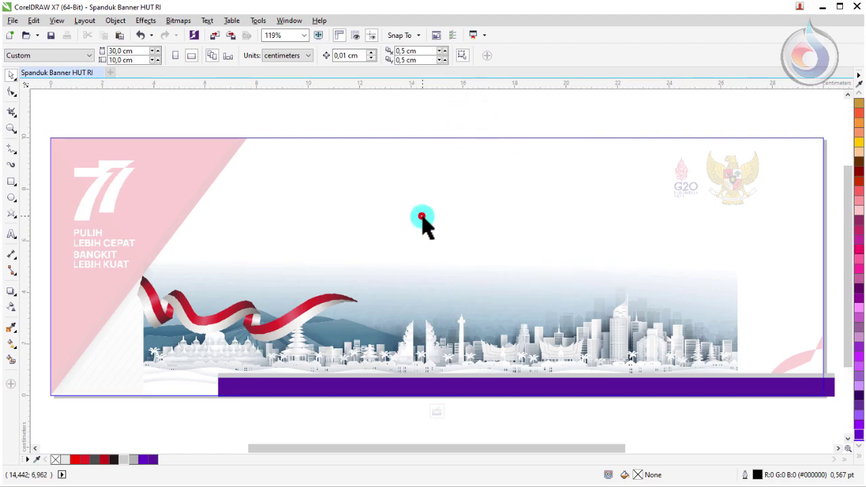
{"action": "right_click", "coordinate": [515, 191]}
{"action": "left_click", "coordinate": [367, 264]}
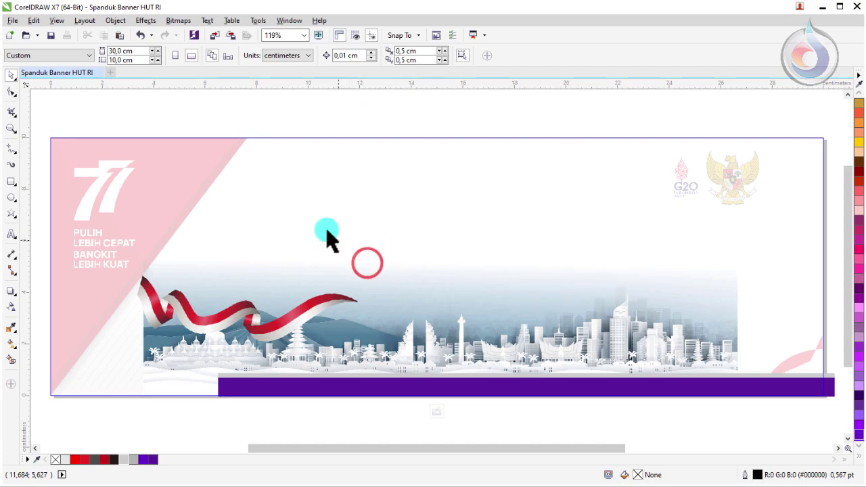
{"action": "left_click", "coordinate": [197, 172]}
Finish editing the banner's PowerClip contents and deselect the banner.
{"action": "left_click", "coordinate": [330, 301]}
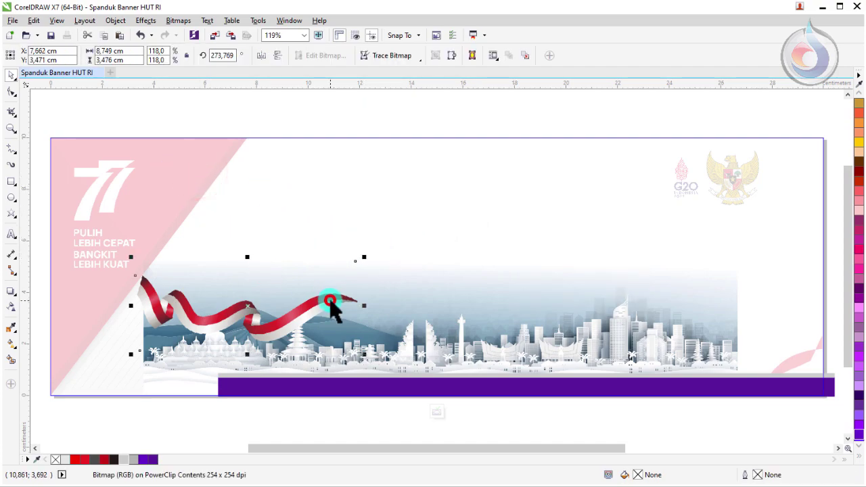
{"action": "right_click", "coordinate": [330, 301]}
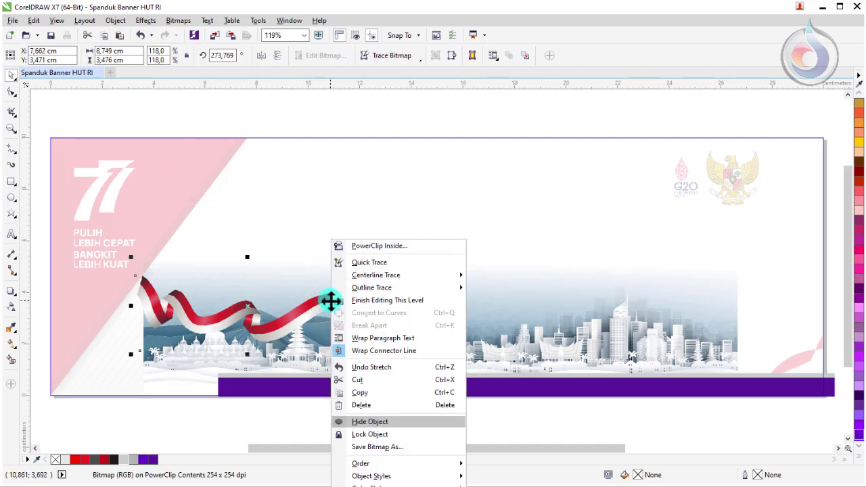
{"action": "left_click", "coordinate": [366, 301]}
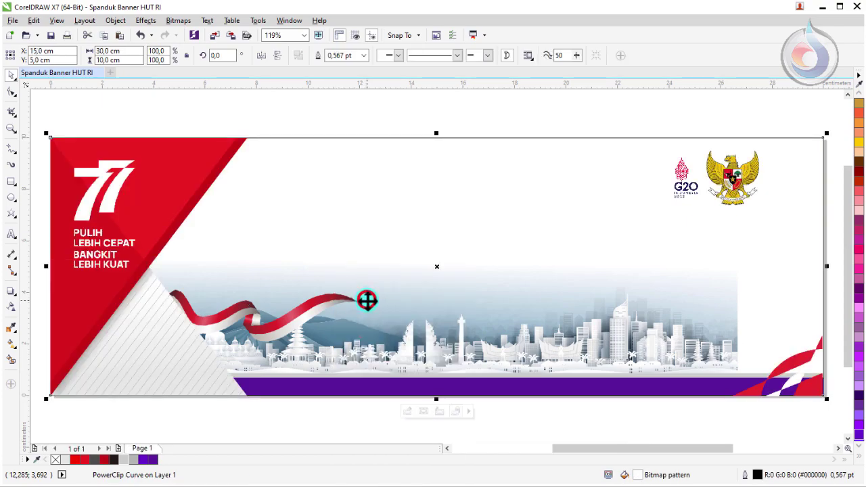
{"action": "left_click", "coordinate": [347, 125]}
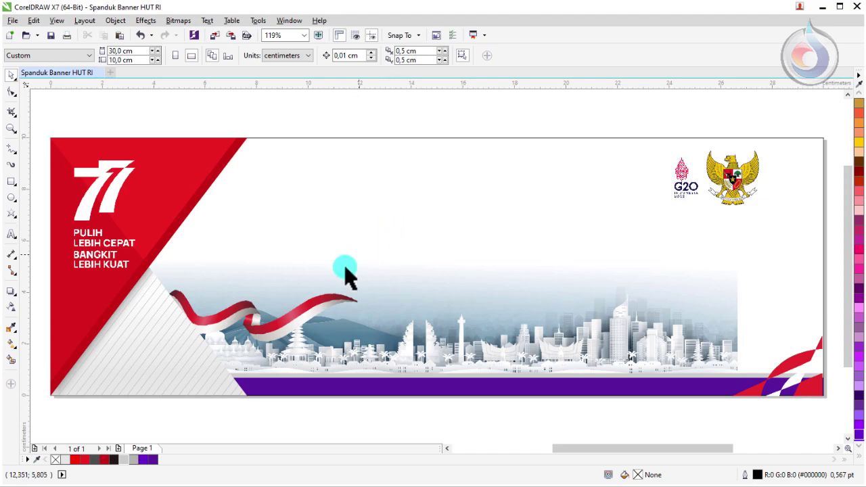
Import the bsbman and soekarno images from the bahan desain folder, bringing PDF text in as curves.
{"action": "key", "text": "alt+Tab"}
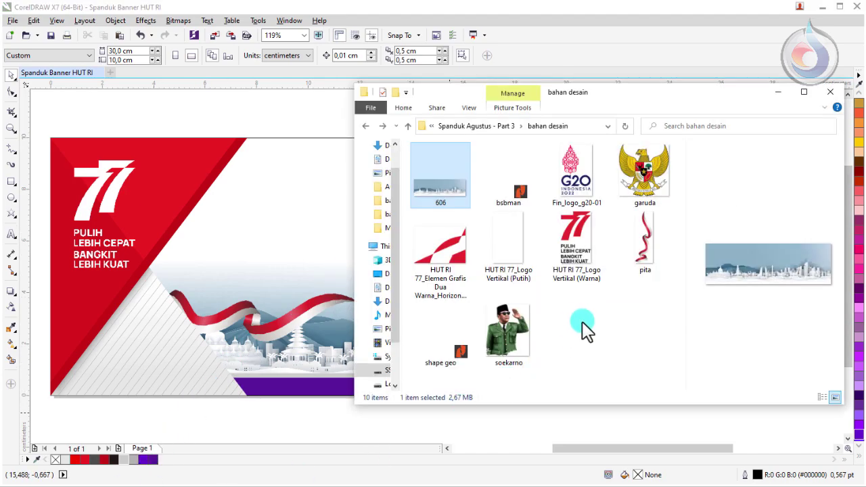
{"action": "left_click", "coordinate": [583, 322]}
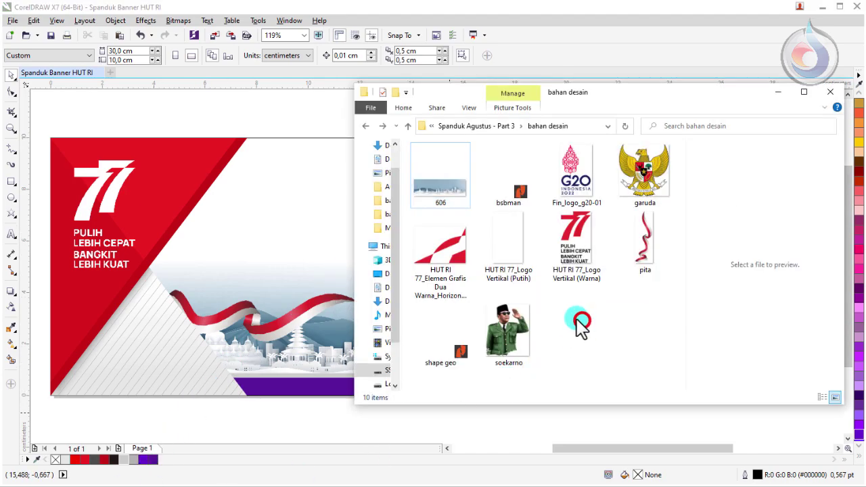
{"action": "left_click", "coordinate": [511, 196]}
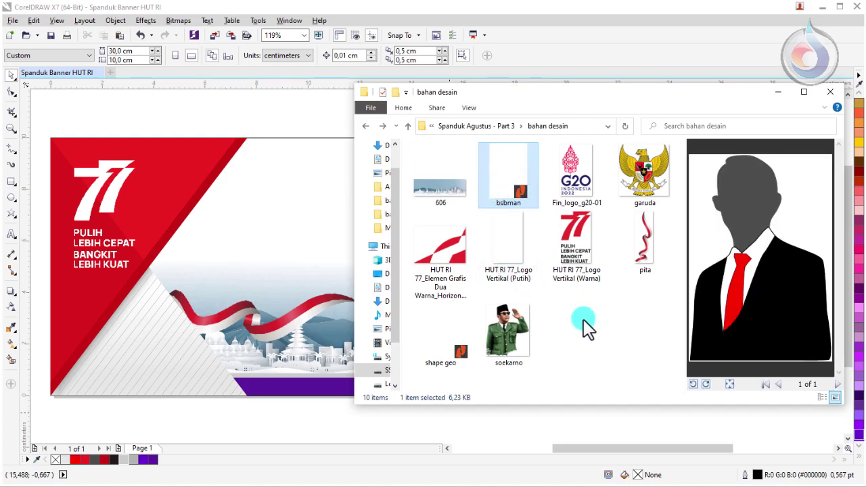
{"action": "left_click", "coordinate": [521, 338], "text": "ctrl"}
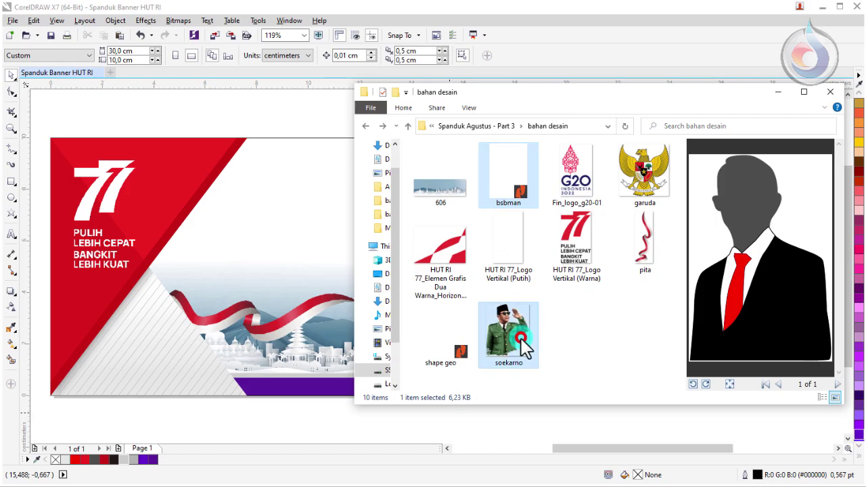
{"action": "left_click_drag", "start_coordinate": [421, 283], "coordinate": [301, 241]}
{"action": "left_click", "coordinate": [347, 291]}
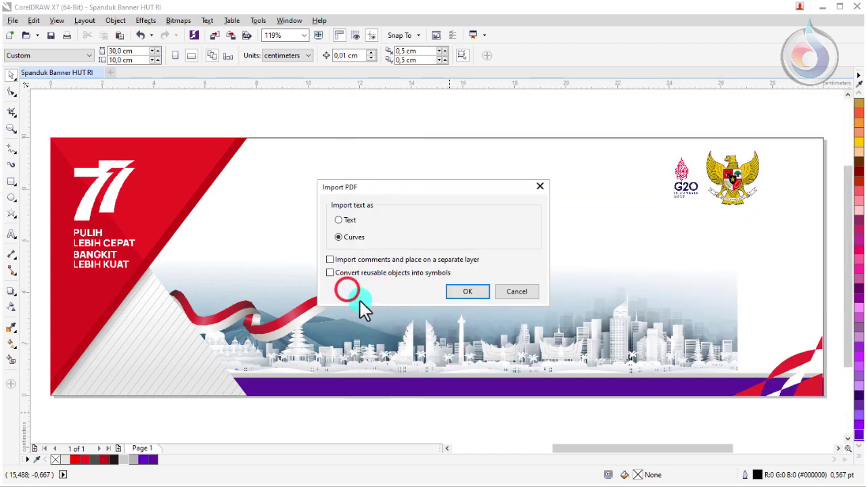
{"action": "left_click", "coordinate": [454, 295]}
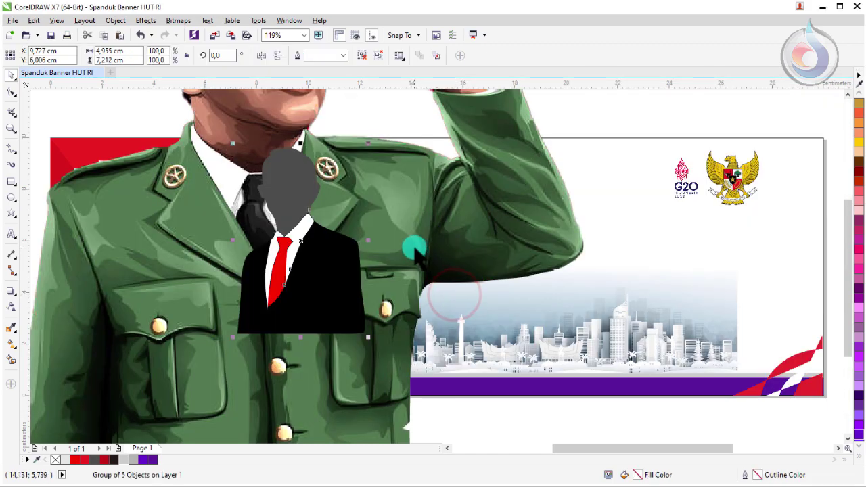
Shrink the soekarno figure to stand beside the banner's right edge, and place the suited silhouette over the banner's right end.
{"action": "scroll", "coordinate": [420, 256], "scroll_direction": "down", "scroll_amount": 2}
{"action": "left_click", "coordinate": [179, 337]}
{"action": "left_click", "coordinate": [305, 348]}
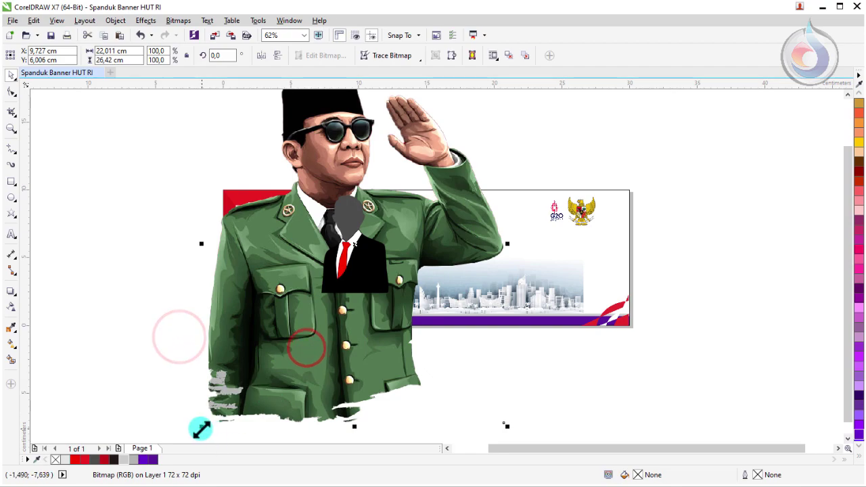
{"action": "left_click_drag", "start_coordinate": [205, 425], "coordinate": [315, 283]}
{"action": "left_click_drag", "start_coordinate": [383, 248], "coordinate": [700, 274]}
{"action": "left_click", "coordinate": [570, 383]}
{"action": "scroll", "coordinate": [535, 348], "scroll_direction": "up", "scroll_amount": 2}
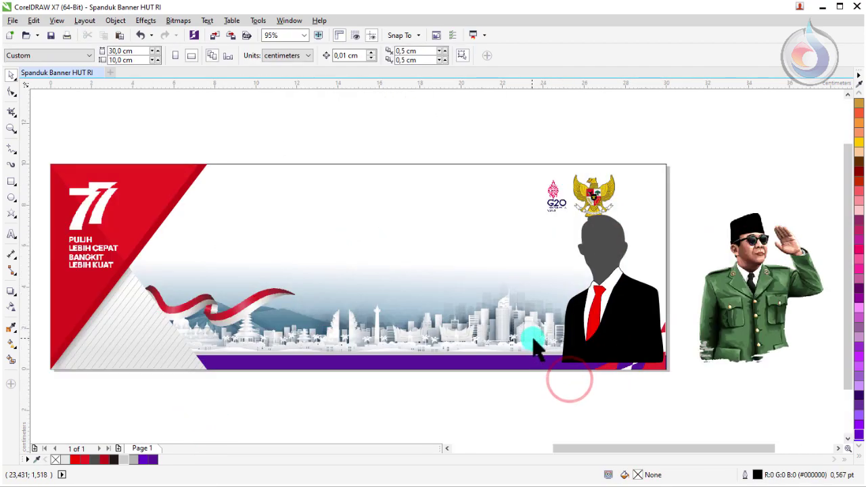
Shift the suited silhouette slightly toward the banner's right edge and reduce it to about 4.6 cm wide, below the Garuda emblem.
{"action": "left_click", "coordinate": [618, 286]}
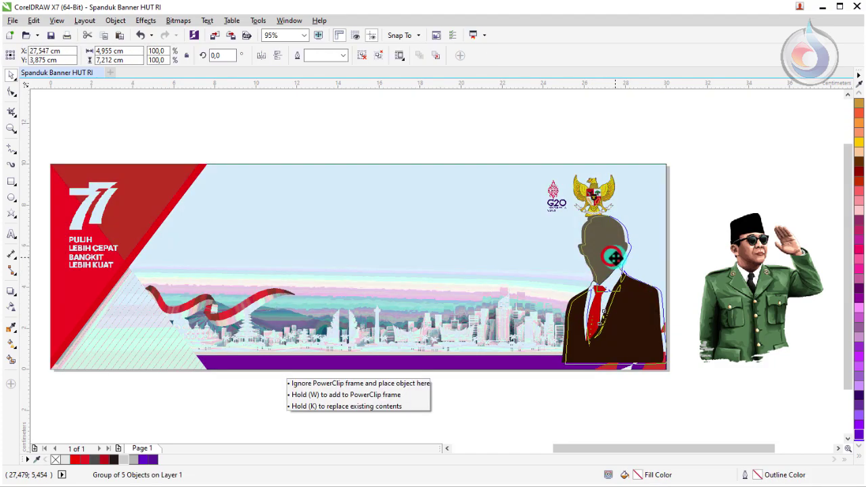
{"action": "left_click_drag", "start_coordinate": [605, 255], "coordinate": [617, 255]}
{"action": "left_click", "coordinate": [437, 406]}
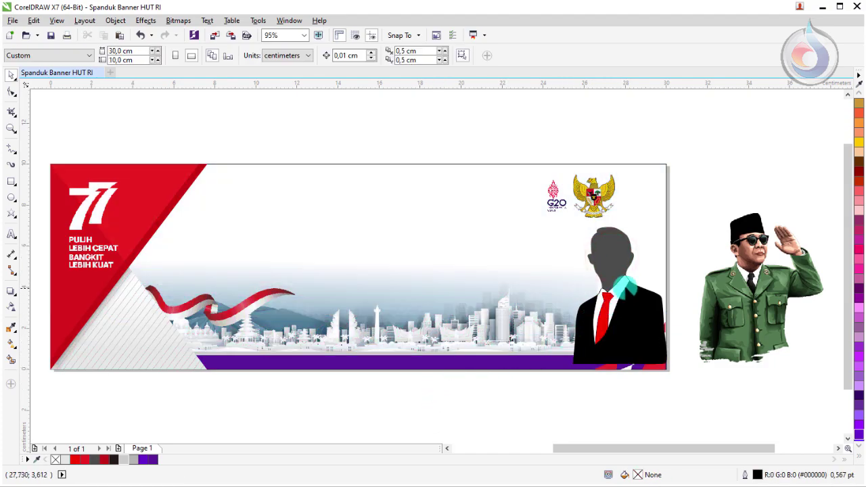
PowerClip the suited silhouette inside the banner background shape.
{"action": "left_click", "coordinate": [612, 259]}
{"action": "right_click", "coordinate": [612, 260]}
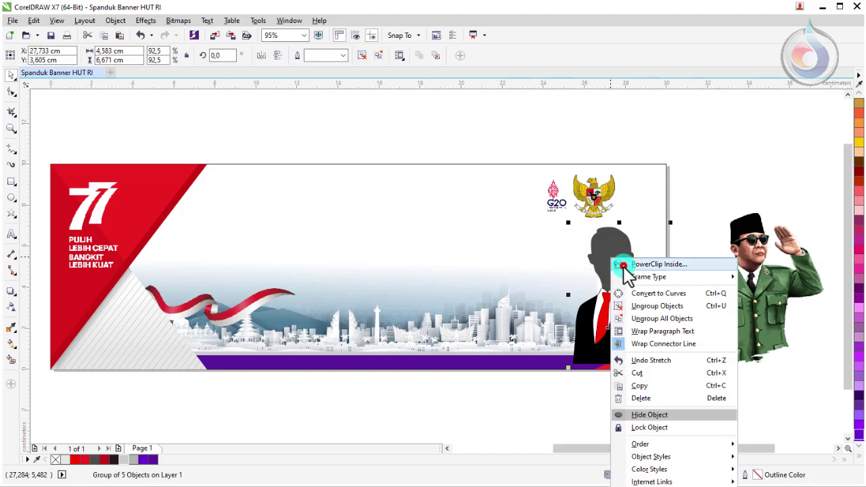
{"action": "left_click", "coordinate": [624, 265]}
{"action": "left_click", "coordinate": [462, 256]}
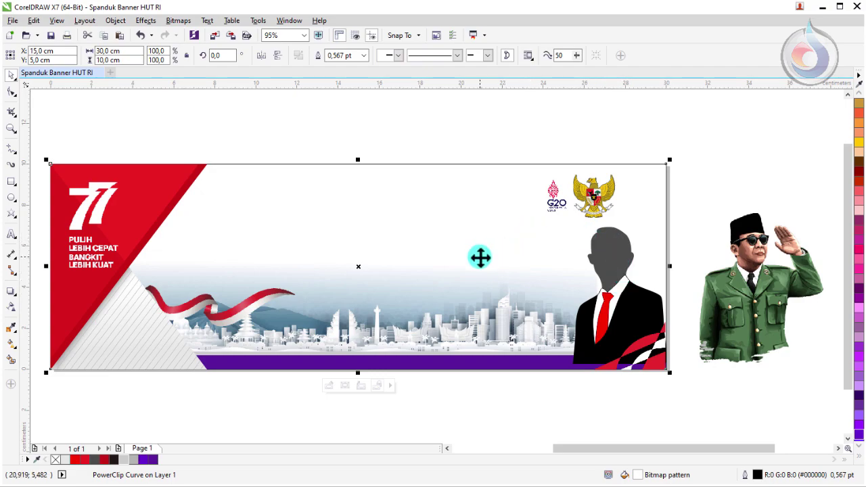
Open the banner's PowerClip contents for editing.
{"action": "right_click", "coordinate": [480, 256]}
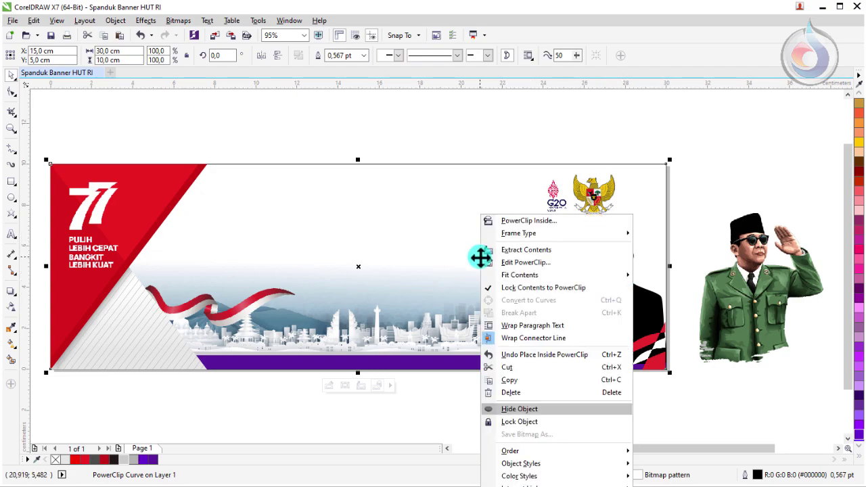
{"action": "left_click", "coordinate": [508, 263]}
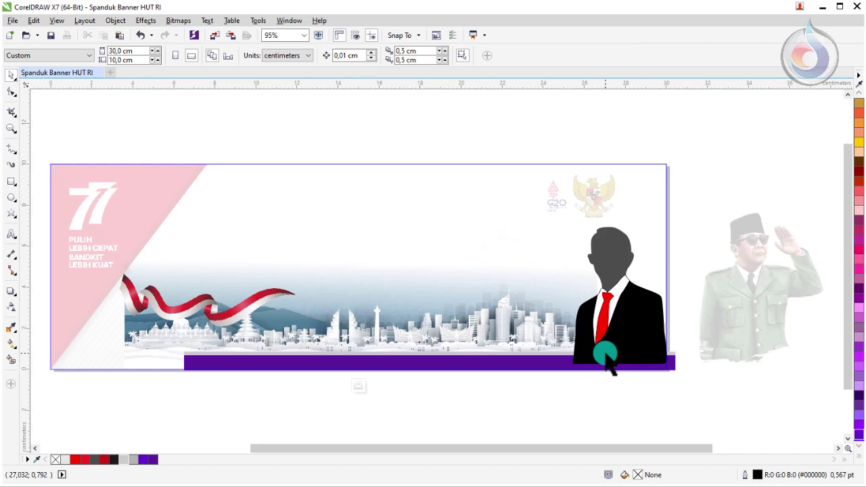
{"action": "left_click", "coordinate": [130, 385]}
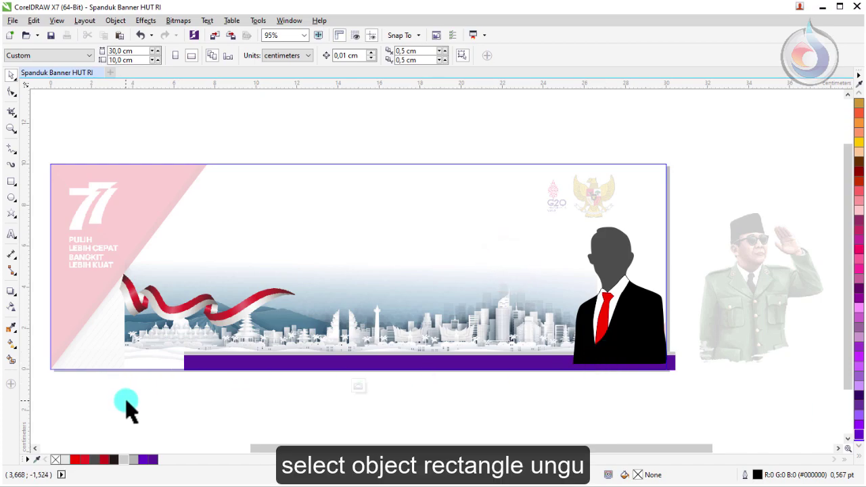
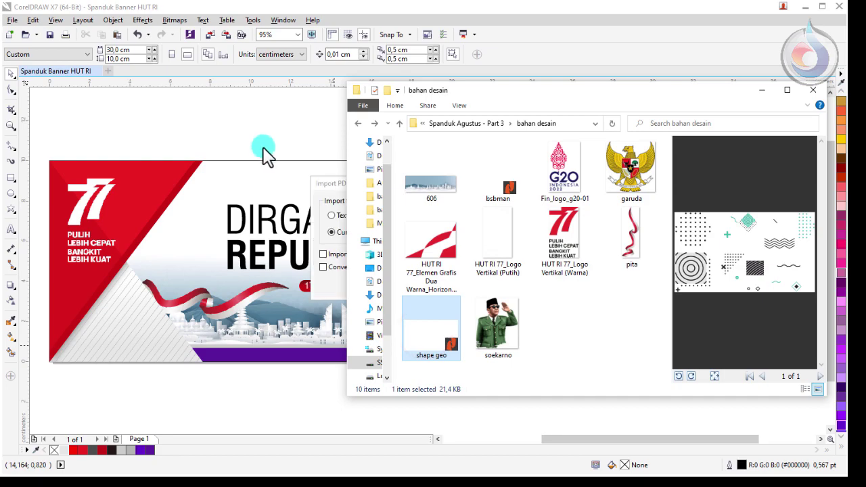
Import the shape geo file with text as curves, and place it about 7.2 cm wide outside the banner, above the soekarno figure.
{"action": "left_click", "coordinate": [318, 178]}
{"action": "left_click", "coordinate": [444, 287]}
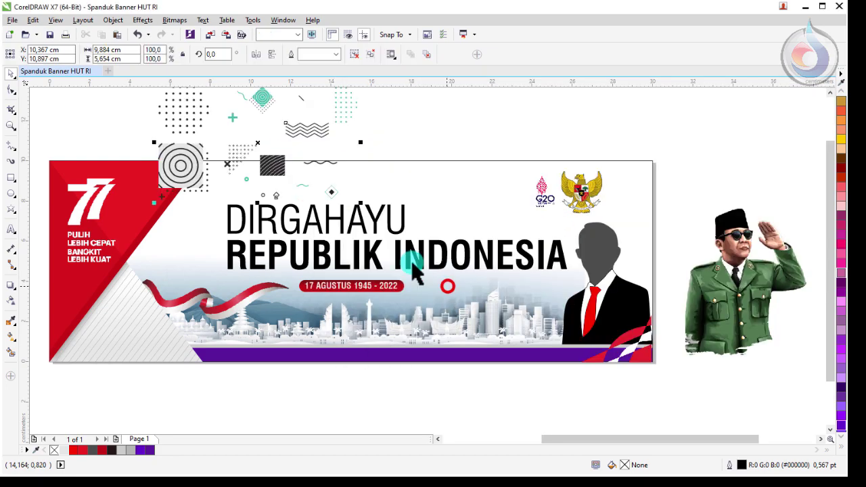
{"action": "left_click_drag", "start_coordinate": [572, 174], "coordinate": [662, 188]}
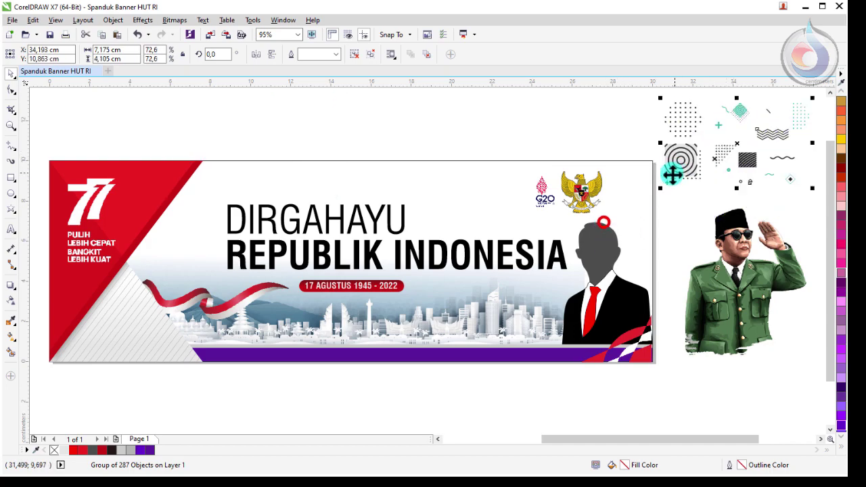
Ungroup the geometric shapes and move the teal dot pattern to the banner's upper-right corner, beside the Garuda emblem.
{"action": "left_click", "coordinate": [356, 55]}
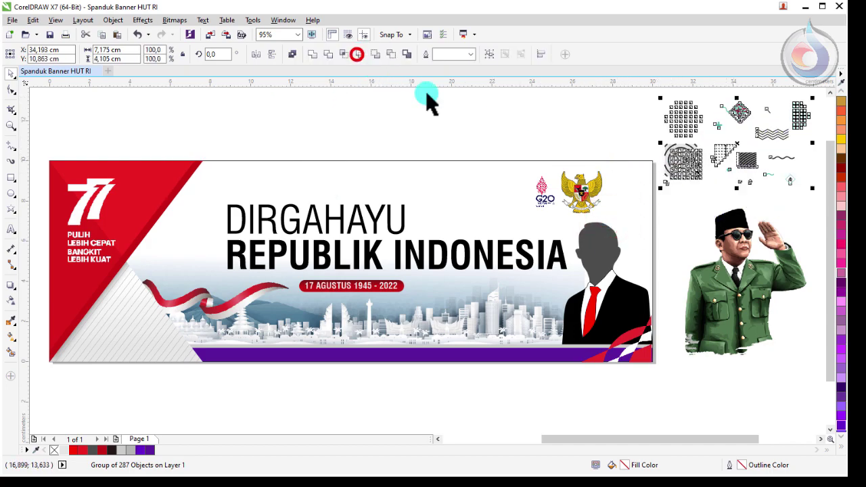
{"action": "left_click", "coordinate": [564, 117]}
{"action": "left_click_drag", "start_coordinate": [786, 94], "coordinate": [634, 184]}
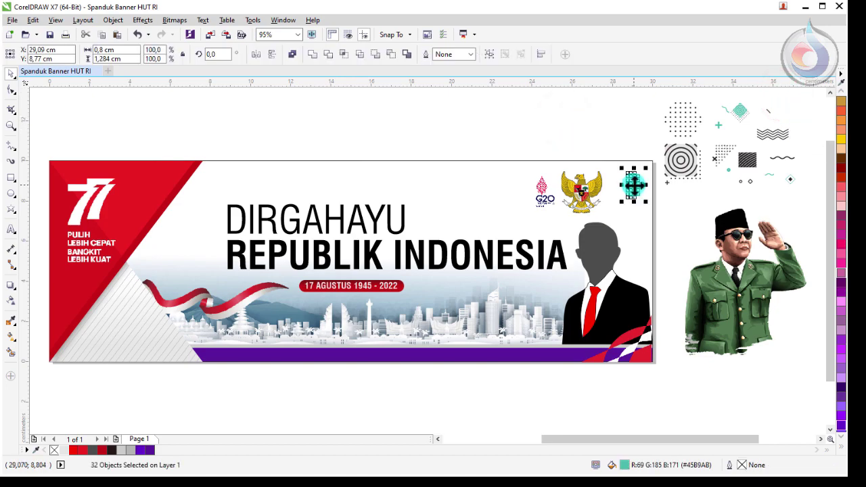
Fill the dot pattern with 30% Black and mirror it horizontally.
{"action": "scroll", "coordinate": [635, 184], "scroll_direction": "up", "scroll_amount": 5}
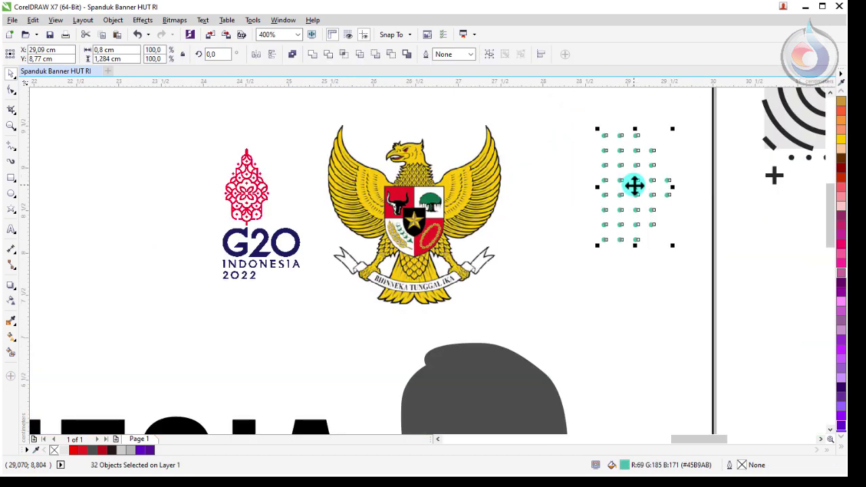
{"action": "left_click", "coordinate": [129, 451]}
{"action": "left_click", "coordinate": [256, 55]}
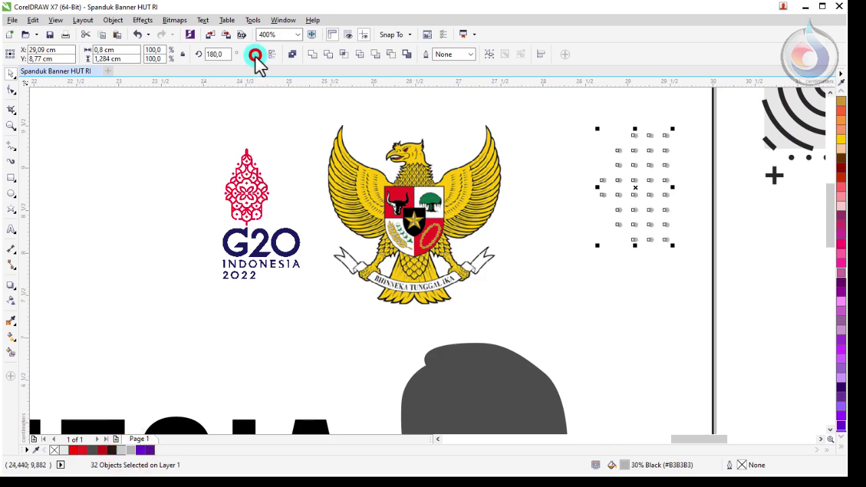
Group the corner dots, and place the black dot pattern between the red triangle and the title, above the ribbon, filled with 30% Black.
{"action": "left_click", "coordinate": [486, 55]}
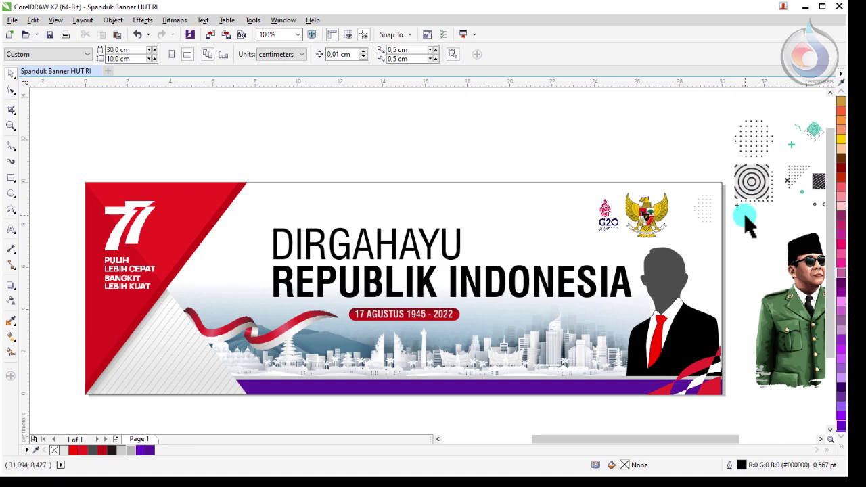
{"action": "scroll", "coordinate": [740, 214], "scroll_direction": "right", "scroll_amount": 2}
{"action": "left_click", "coordinate": [693, 164]}
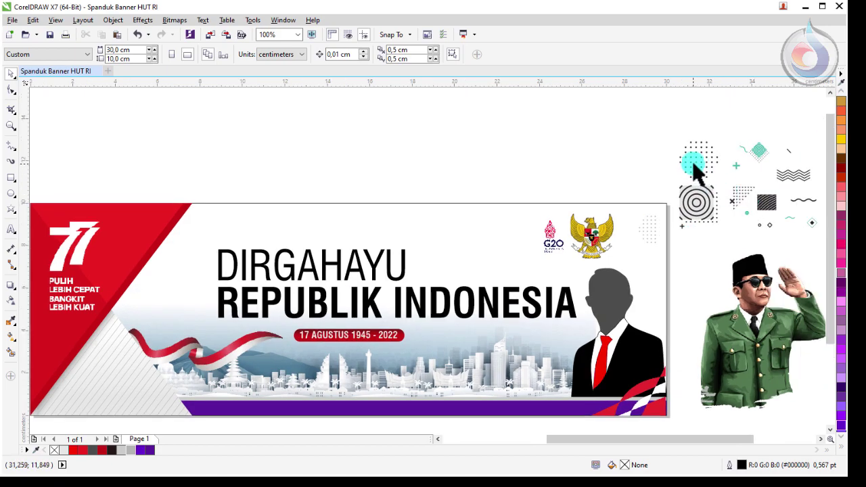
{"action": "left_click_drag", "start_coordinate": [672, 124], "coordinate": [148, 326]}
{"action": "scroll", "coordinate": [129, 352], "scroll_direction": "up", "scroll_amount": 1}
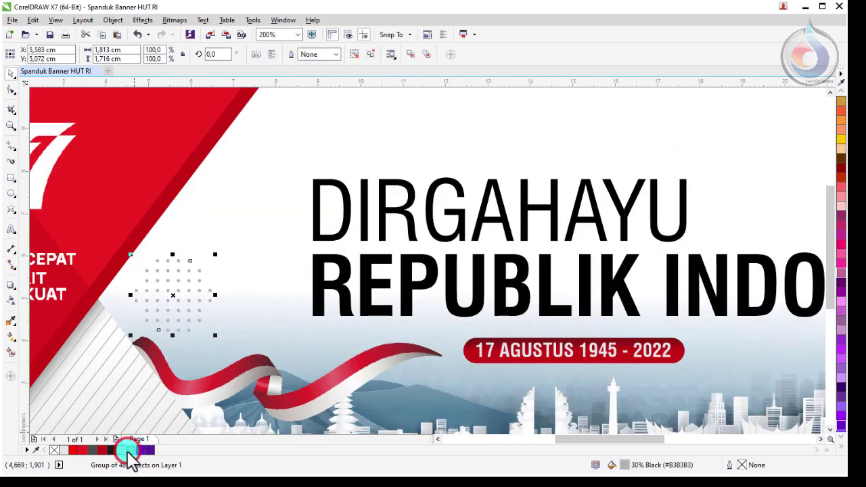
{"action": "left_click", "coordinate": [180, 354]}
{"action": "left_click", "coordinate": [188, 299]}
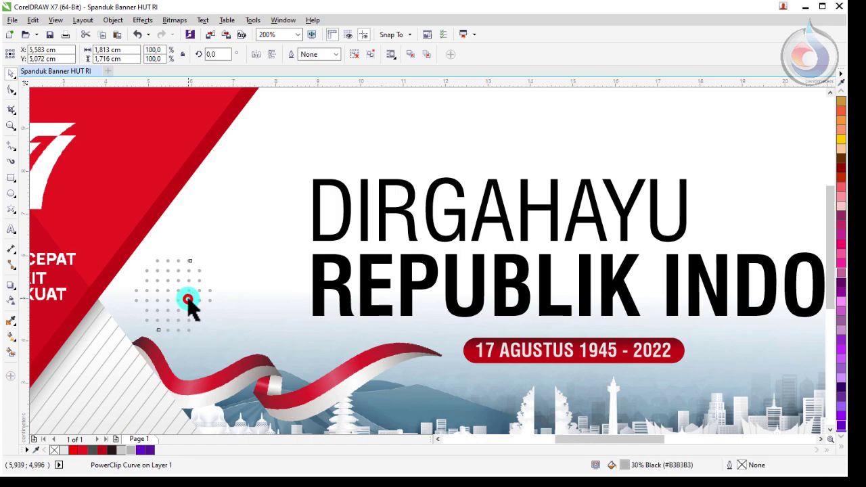
{"action": "left_click_drag", "start_coordinate": [189, 301], "coordinate": [179, 298]}
{"action": "left_click", "coordinate": [133, 404]}
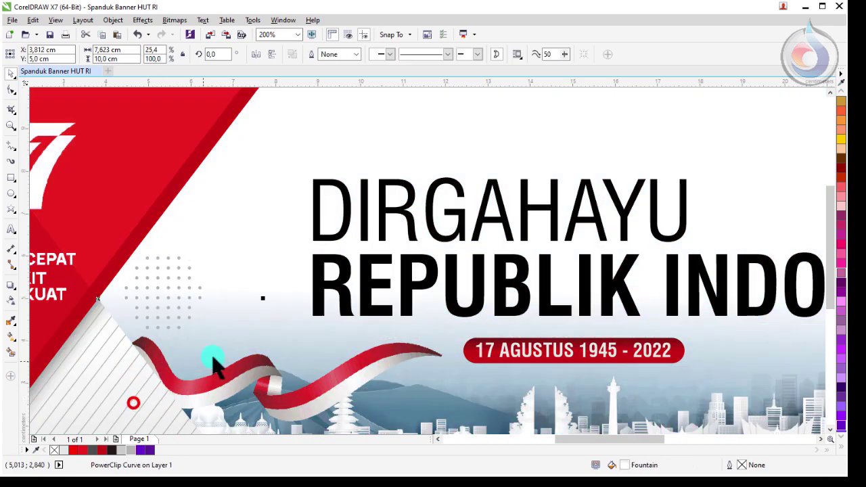
{"action": "scroll", "coordinate": [264, 342], "scroll_direction": "down", "scroll_amount": 1}
{"action": "left_click", "coordinate": [264, 151]}
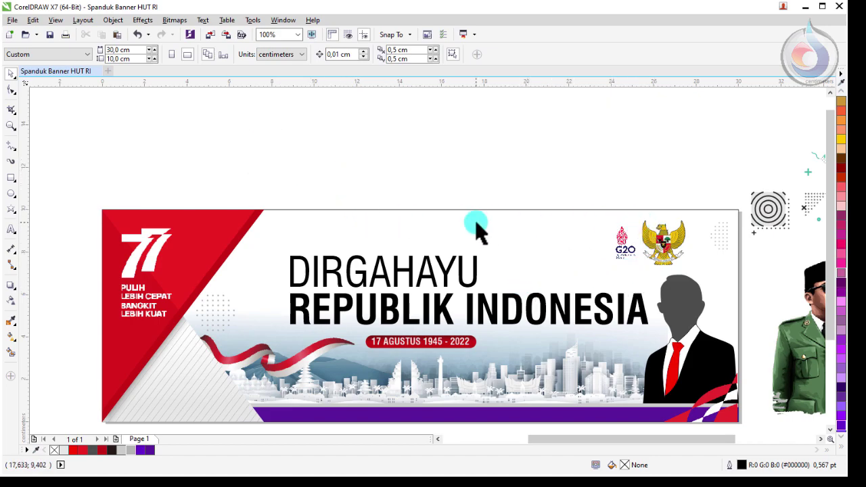
Draw a thin rectangle about 2.06 by 0.16 cm above the DIRGAHAYU title and fully round its corners.
{"action": "scroll", "coordinate": [230, 191], "scroll_direction": "down", "scroll_amount": 1}
{"action": "scroll", "coordinate": [229, 192], "scroll_direction": "up", "scroll_amount": 2}
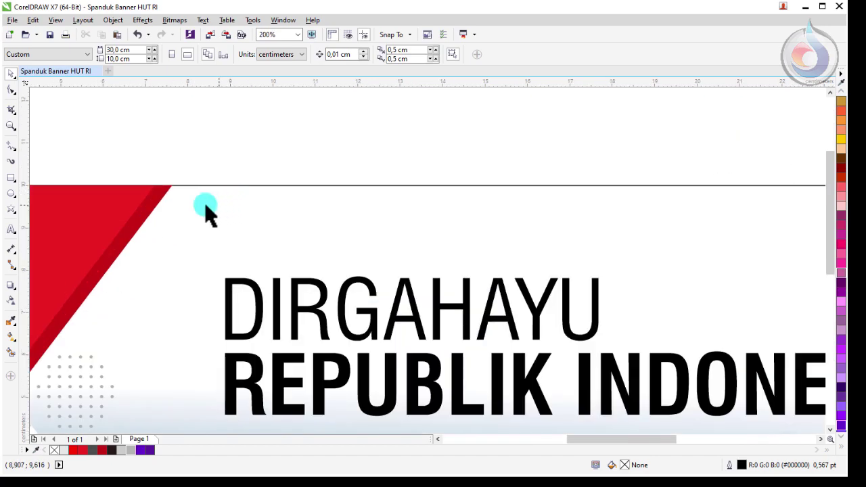
{"action": "left_click", "coordinate": [10, 178]}
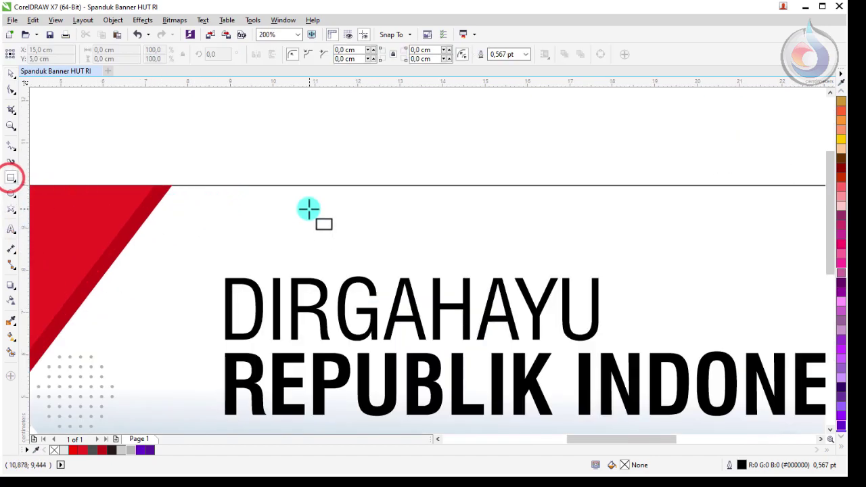
{"action": "left_click_drag", "start_coordinate": [303, 205], "coordinate": [391, 211]}
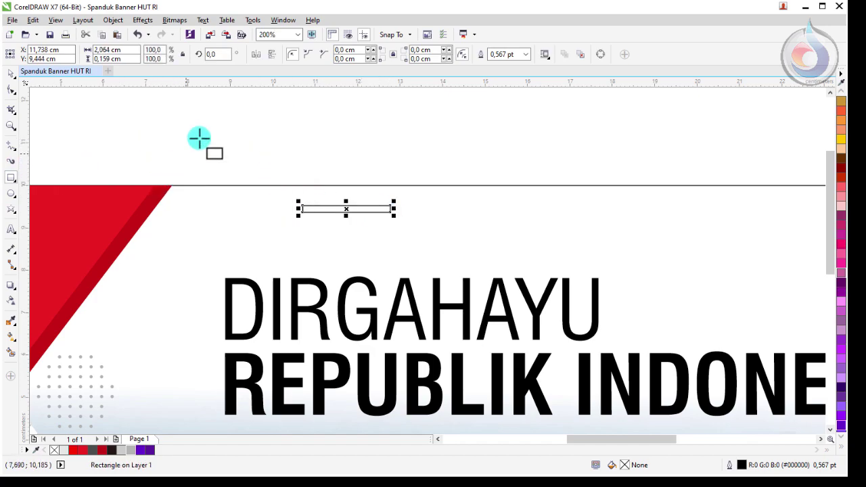
{"action": "left_click", "coordinate": [8, 88]}
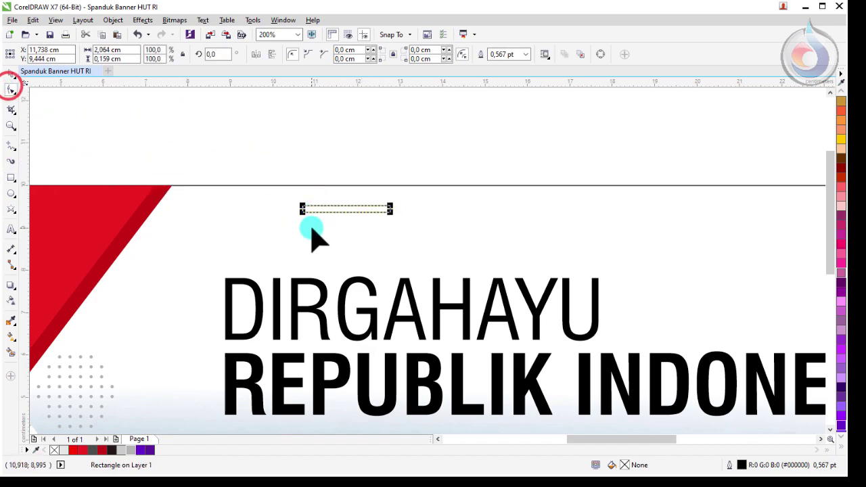
{"action": "mouse_move", "coordinate": [302, 203]}
{"action": "left_mouse_down"}
{"action": "mouse_move", "coordinate": [323, 216]}
{"action": "mouse_move", "coordinate": [305, 209]}
{"action": "left_mouse_up"}
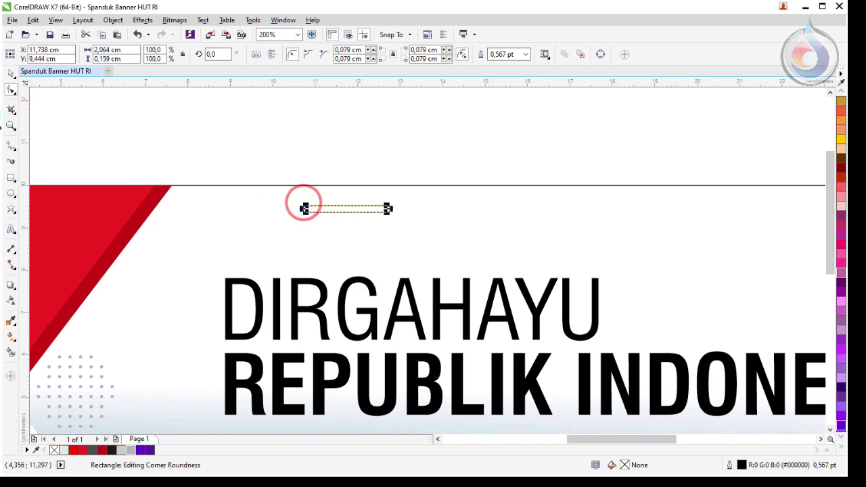
{"action": "left_click", "coordinate": [10, 74]}
Add a copy of the bar to its left, shortened to about 0.34 cm, and copy both bars to a second row offset to the left.
{"action": "scroll", "coordinate": [338, 206], "scroll_direction": "up", "scroll_amount": 2}
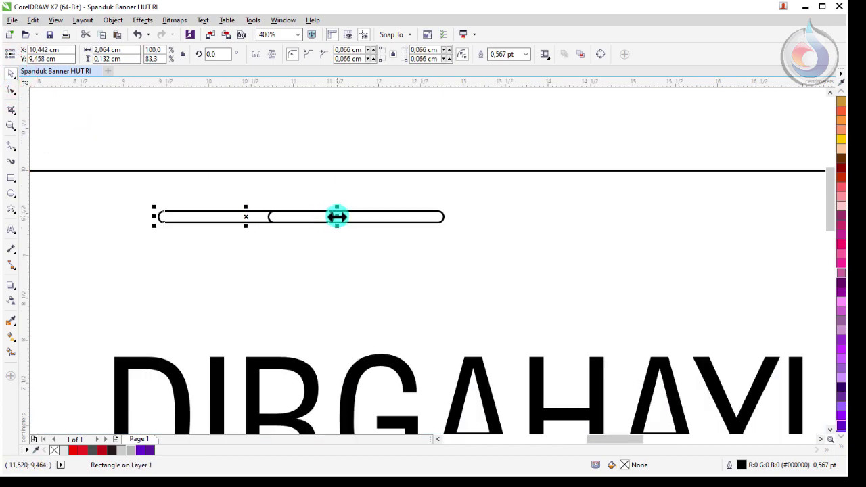
{"action": "left_click_drag", "start_coordinate": [337, 217], "coordinate": [257, 226]}
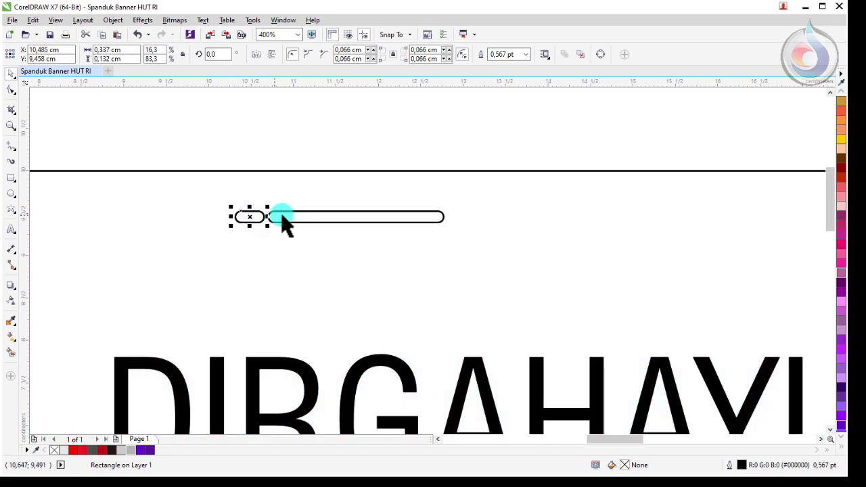
{"action": "left_click", "coordinate": [297, 217], "text": "shift"}
{"action": "left_click_drag", "start_coordinate": [322, 216], "coordinate": [261, 232]}
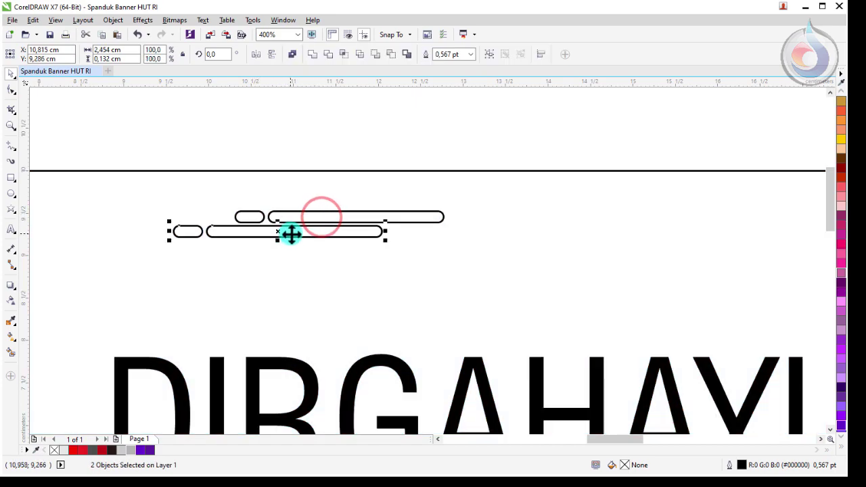
Lengthen the second row's long bar and add a shorter rounded bar at its right end.
{"action": "left_click", "coordinate": [368, 180]}
{"action": "left_click", "coordinate": [373, 231]}
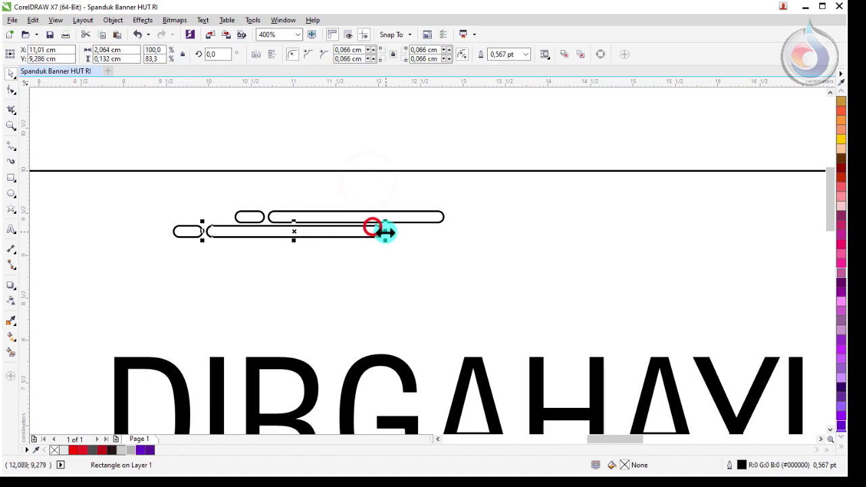
{"action": "mouse_move", "coordinate": [385, 232]}
{"action": "left_mouse_down"}
{"action": "mouse_move", "coordinate": [396, 232]}
{"action": "mouse_move", "coordinate": [385, 232]}
{"action": "left_mouse_up"}
Raise the top pair of bars slightly and add a horizontally mirrored copy of it as a third row below.
{"action": "left_click", "coordinate": [247, 217]}
{"action": "left_click", "coordinate": [310, 218], "text": "shift"}
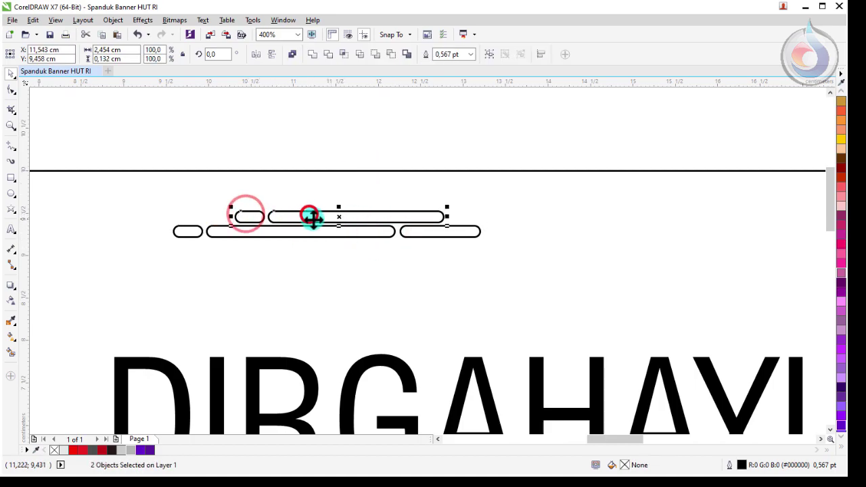
{"action": "left_click_drag", "start_coordinate": [312, 218], "coordinate": [313, 216]}
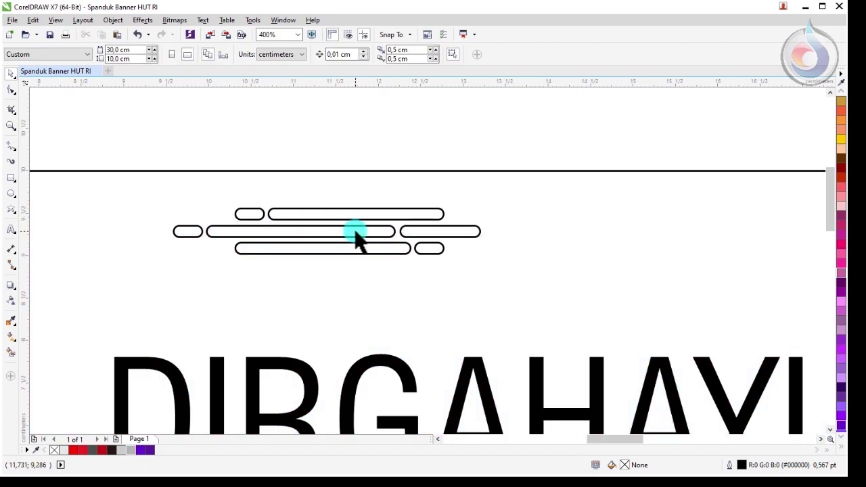
Group the seven rounded bars, fill them with 20% Black and remove their outline.
{"action": "scroll", "coordinate": [357, 237], "scroll_direction": "down", "scroll_amount": 1}
{"action": "left_click_drag", "start_coordinate": [257, 179], "coordinate": [450, 261]}
{"action": "key", "text": "ctrl+g"}
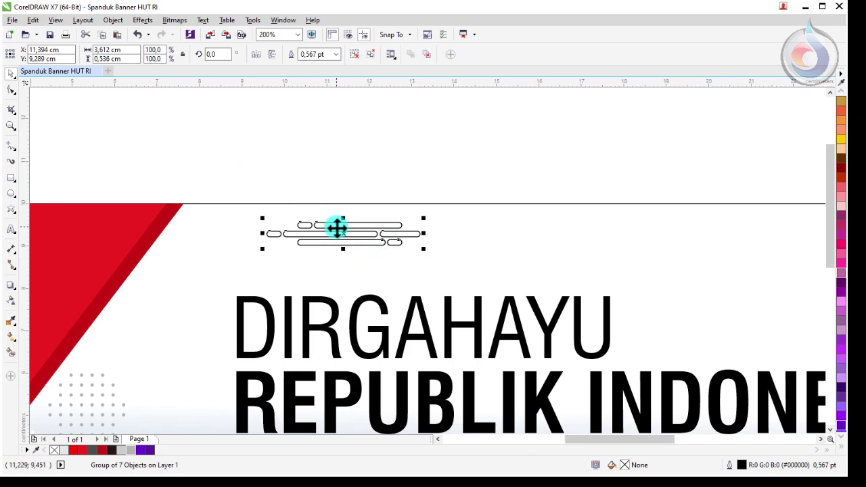
{"action": "left_click", "coordinate": [115, 448]}
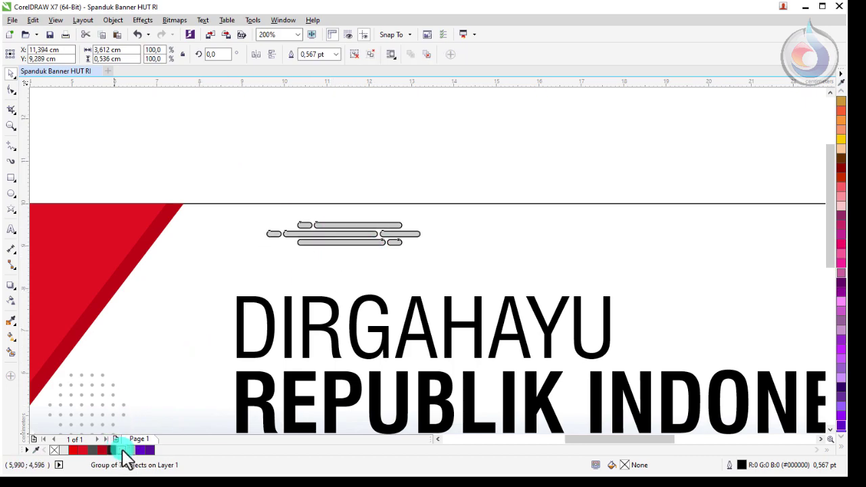
{"action": "right_click", "coordinate": [56, 451]}
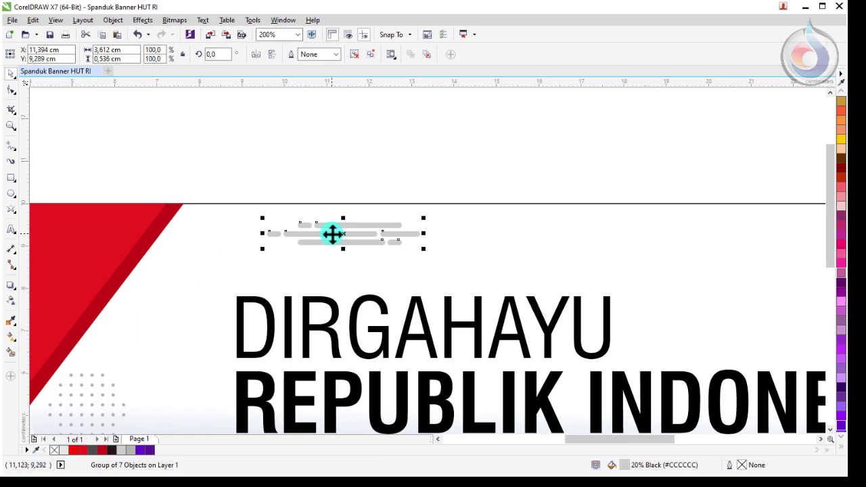
Move the bar group across the banner's upper edge beside the red triangle, rotate it to 55.117 degrees and fill it with 10% Black.
{"action": "left_click", "coordinate": [333, 234]}
{"action": "left_click_drag", "start_coordinate": [267, 246], "coordinate": [316, 311]}
{"action": "left_click_drag", "start_coordinate": [387, 163], "coordinate": [235, 169]}
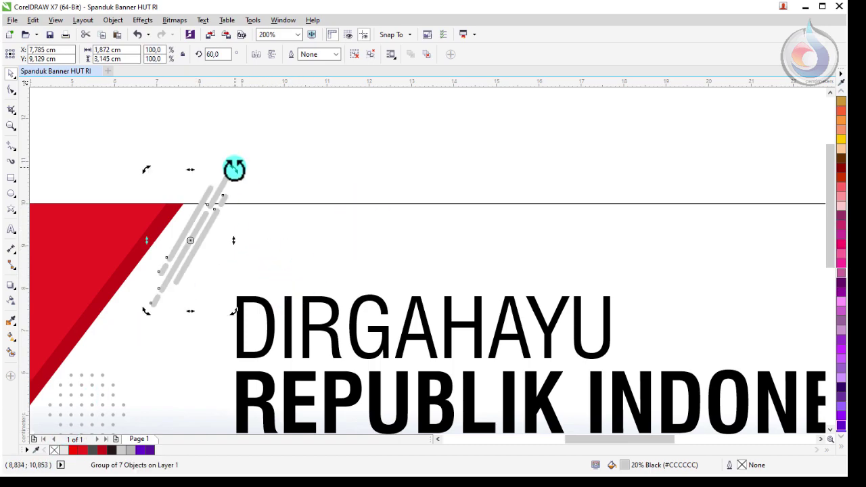
{"action": "left_click", "coordinate": [194, 243]}
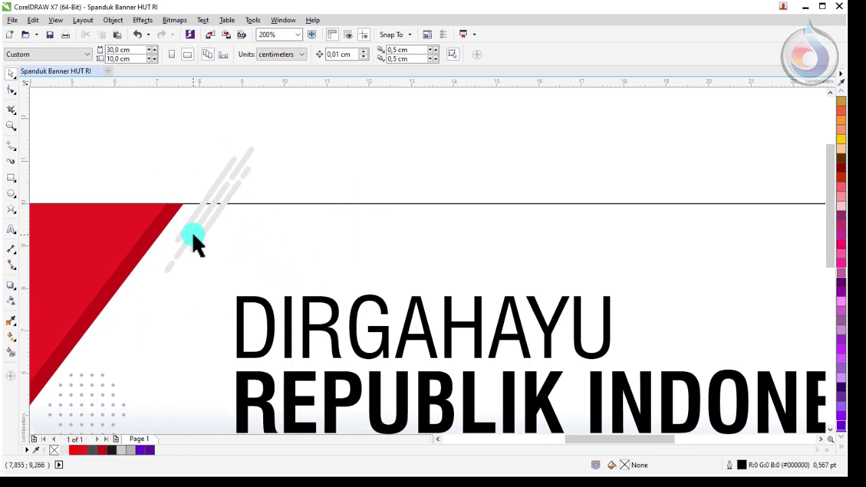
{"action": "left_click", "coordinate": [165, 267], "text": "ctrl"}
{"action": "scroll", "coordinate": [168, 267], "scroll_direction": "up", "scroll_amount": 1}
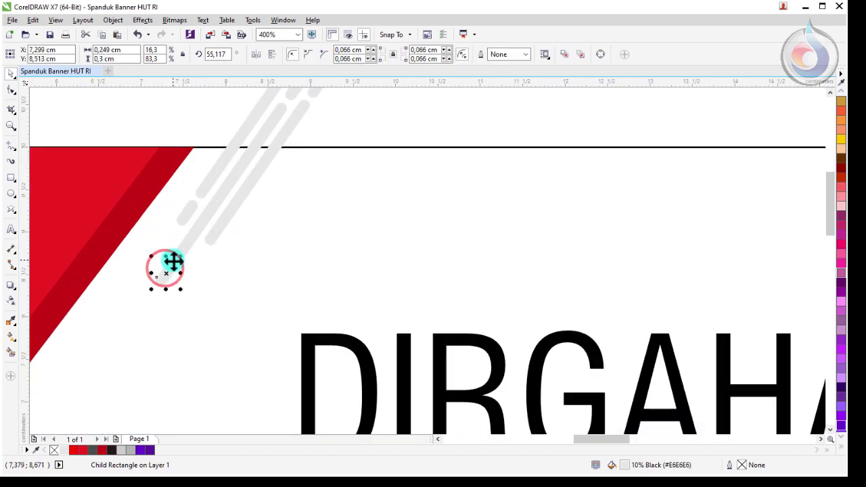
{"action": "left_click_drag", "start_coordinate": [151, 291], "coordinate": [151, 290]}
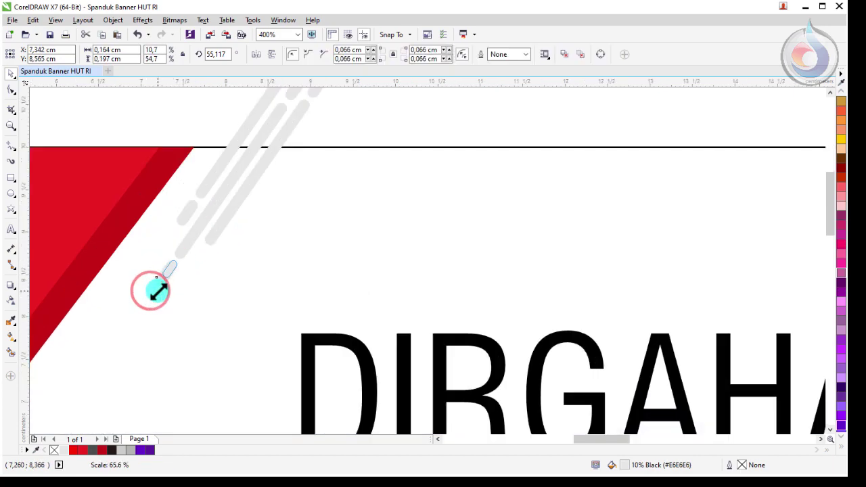
{"action": "key", "text": "ctrl+z"}
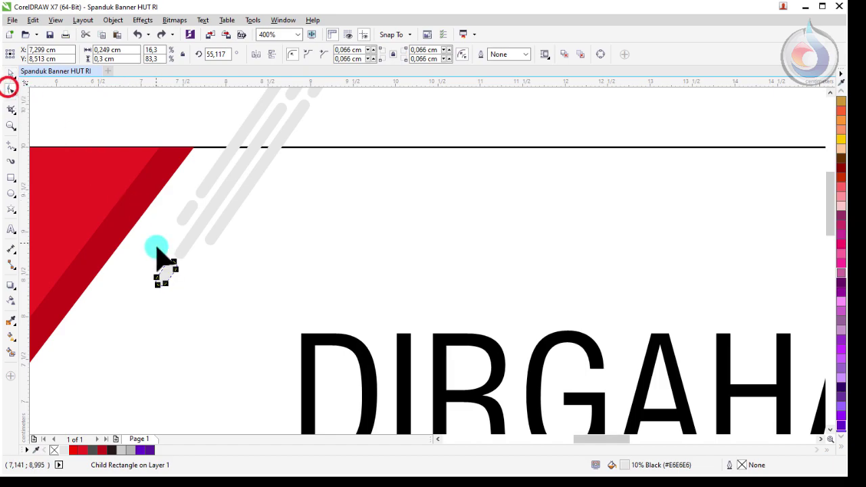
{"action": "left_click", "coordinate": [11, 73]}
{"action": "key", "text": "Escape"}
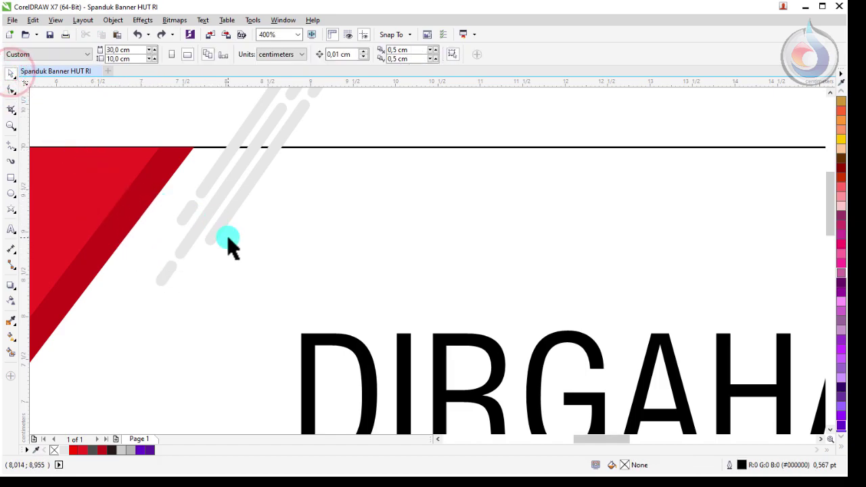
PowerClip the slanted bar group inside the banner frame.
{"action": "scroll", "coordinate": [228, 243], "scroll_direction": "down", "scroll_amount": 2}
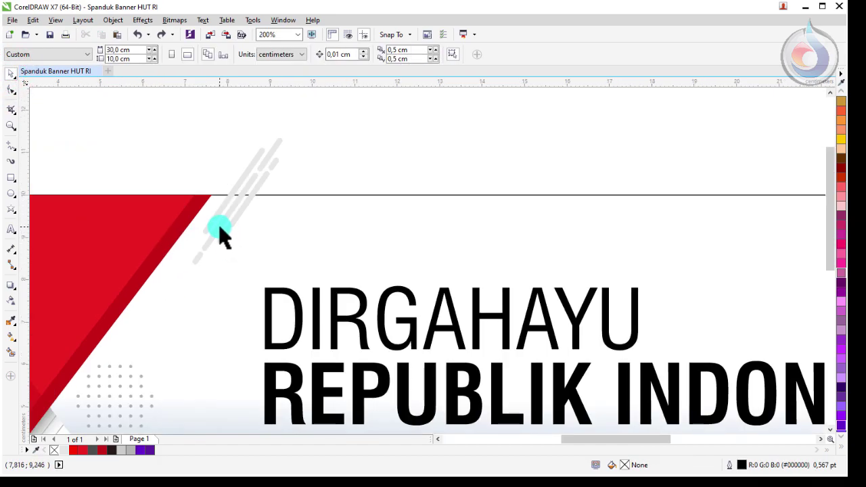
{"action": "left_click", "coordinate": [220, 230]}
{"action": "right_click", "coordinate": [226, 231]}
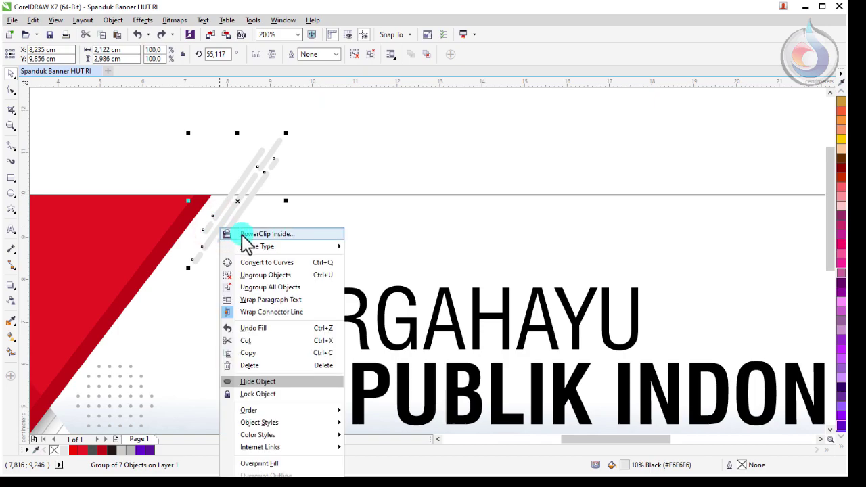
{"action": "left_click", "coordinate": [245, 234]}
{"action": "left_click", "coordinate": [271, 236]}
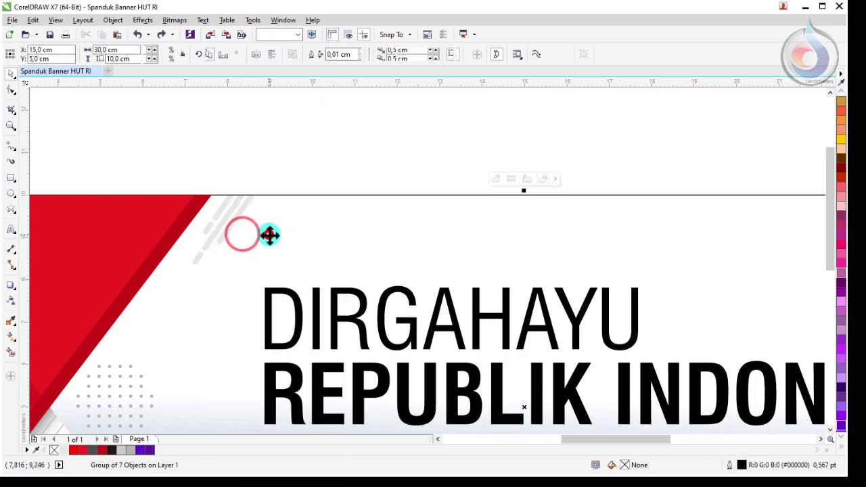
{"action": "left_click", "coordinate": [312, 155]}
{"action": "key", "text": "F4"}
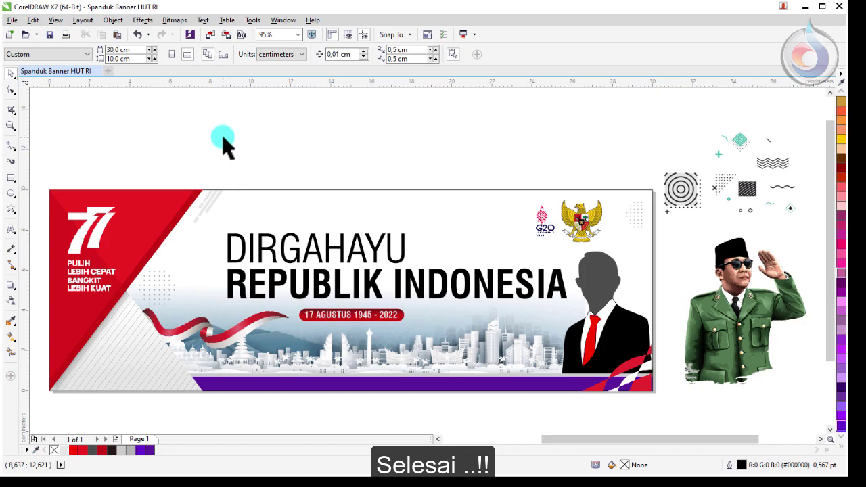
Add a second page after the first and paste a copy of the banner onto it.
{"action": "left_click", "coordinate": [116, 439]}
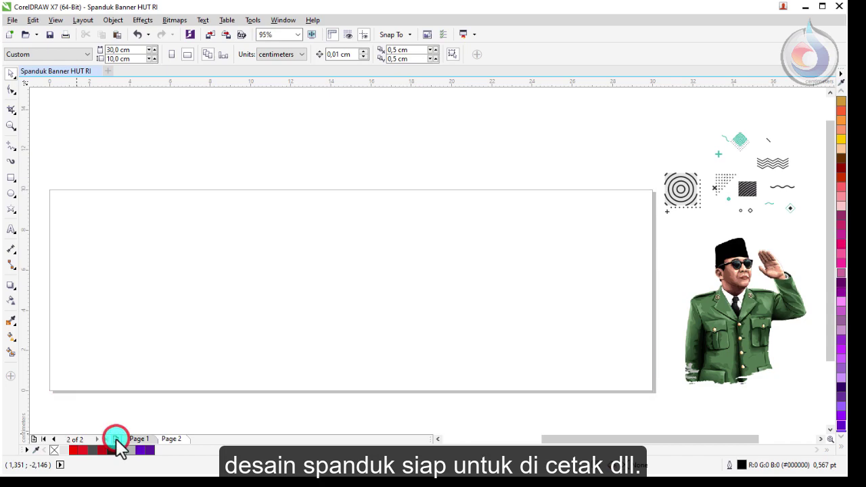
{"action": "key", "text": "ctrl+v"}
{"action": "left_click", "coordinate": [369, 154]}
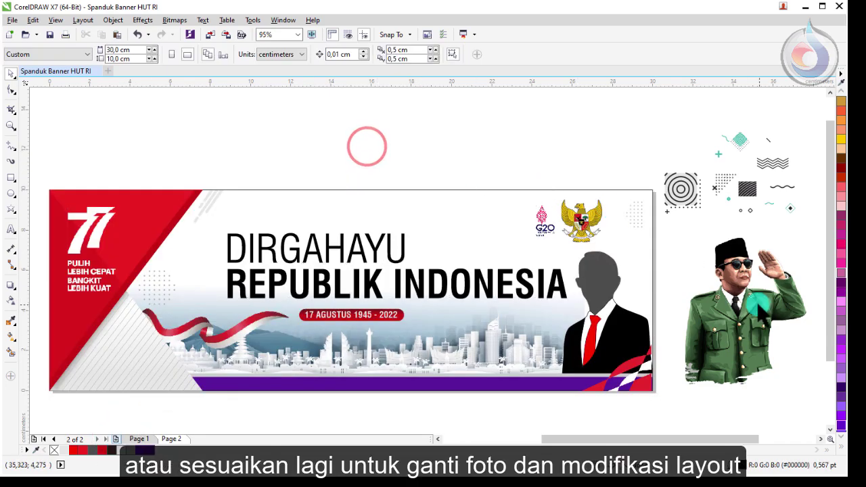
Copy the saluting soekarno figure, remove it from beside the banner, and select the banner on page 2.
{"action": "left_click_drag", "start_coordinate": [734, 272], "coordinate": [719, 269]}
{"action": "right_click", "coordinate": [719, 270]}
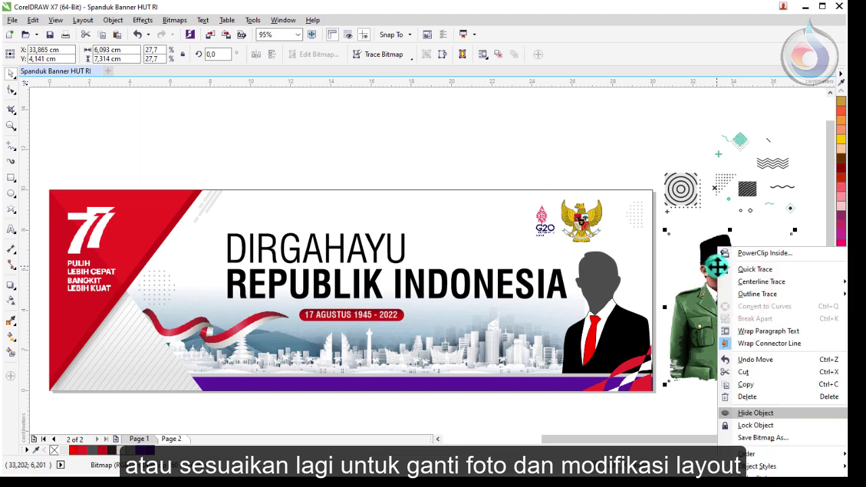
{"action": "left_click", "coordinate": [740, 386]}
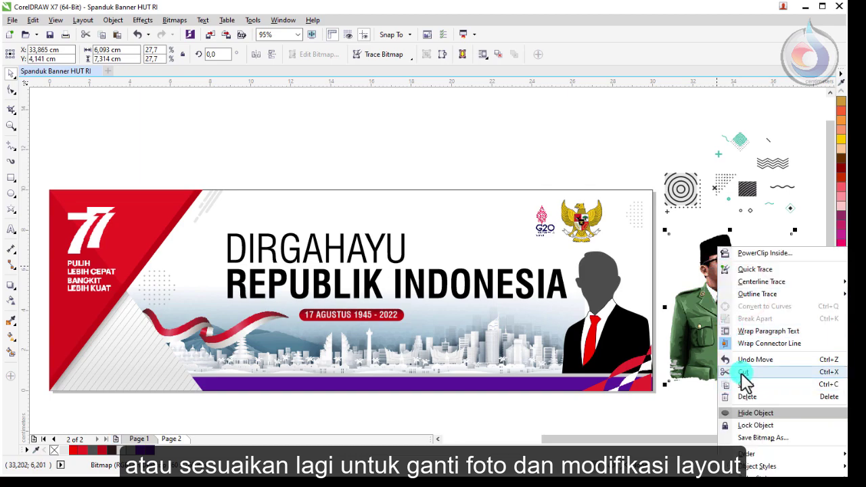
{"action": "left_click", "coordinate": [741, 385]}
{"action": "key", "text": "Delete"}
{"action": "left_click", "coordinate": [613, 291]}
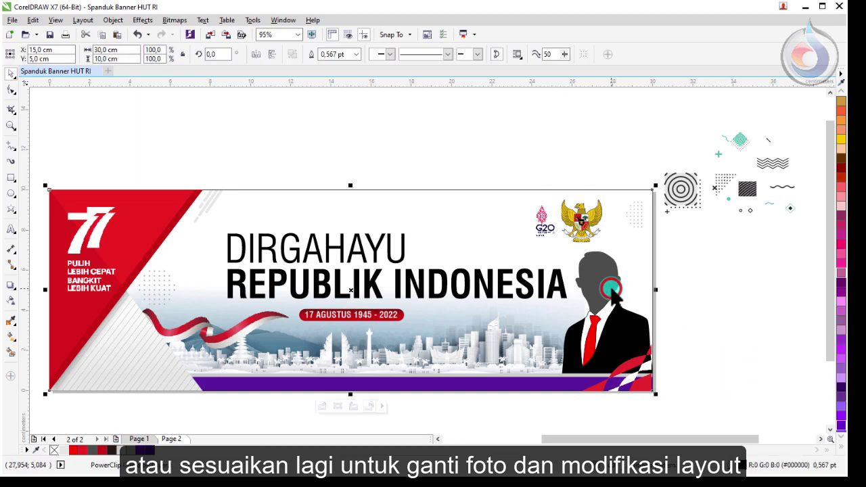
Open the page 2 banner's PowerClip contents for editing and move the suited silhouette out past the banner frame.
{"action": "right_click", "coordinate": [612, 289]}
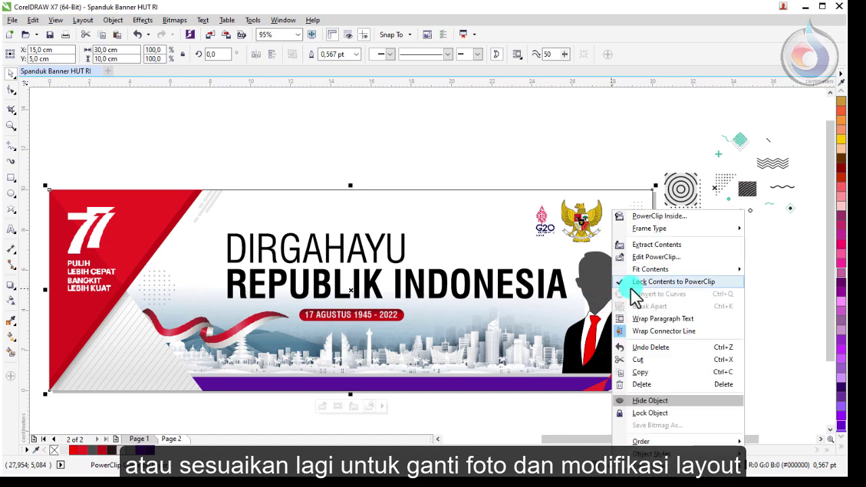
{"action": "left_click", "coordinate": [664, 261]}
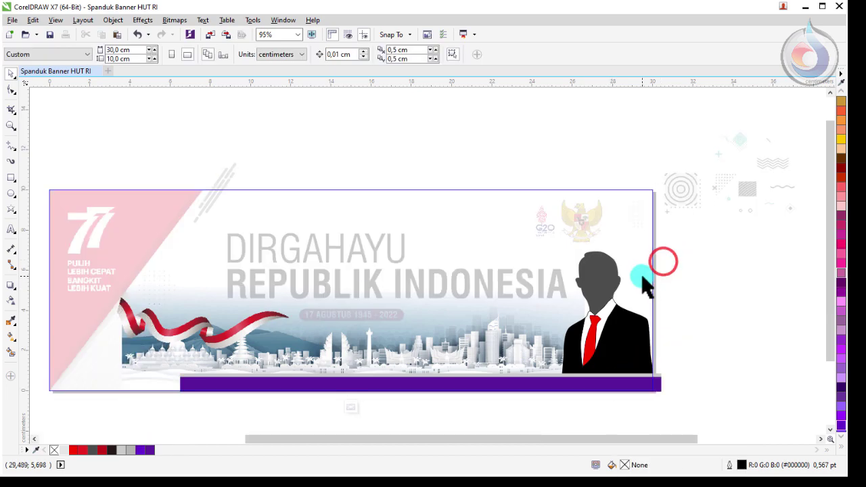
{"action": "left_click", "coordinate": [609, 286]}
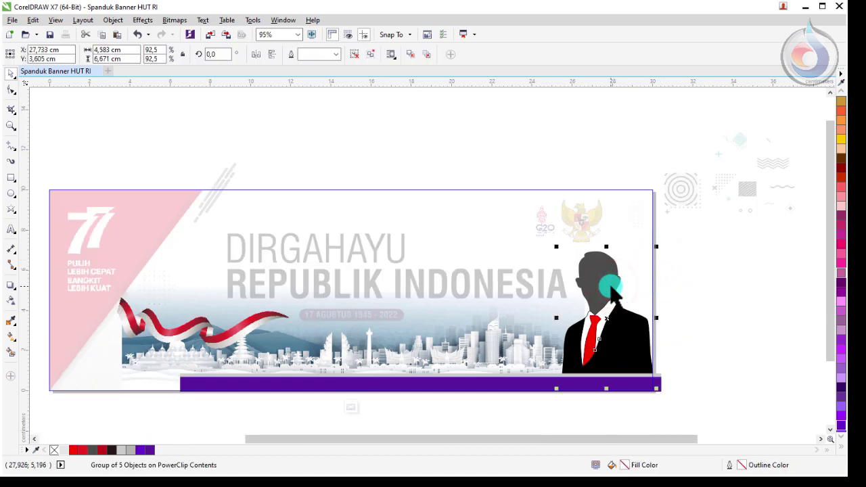
{"action": "left_click_drag", "start_coordinate": [611, 289], "coordinate": [737, 297]}
Paste the saluting soekarno figure into the PowerClip, place it where the silhouette stood, mirror it horizontally and scale it down slightly.
{"action": "left_click", "coordinate": [580, 174]}
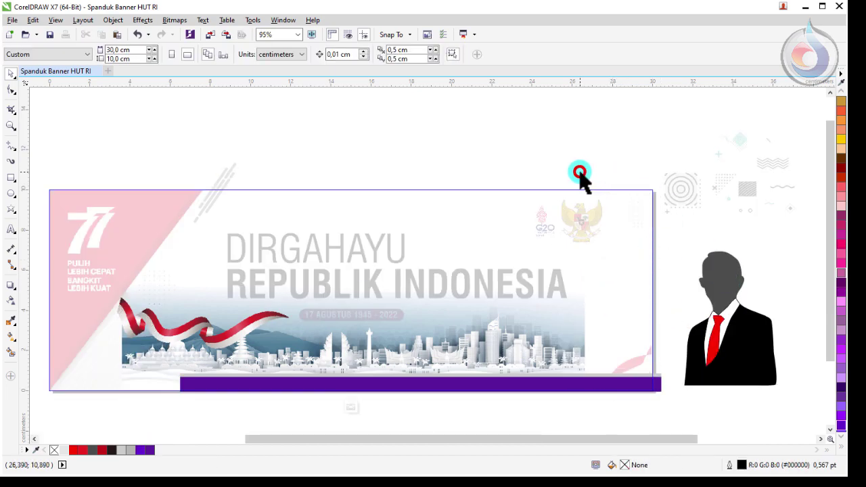
{"action": "key", "text": "ctrl+v"}
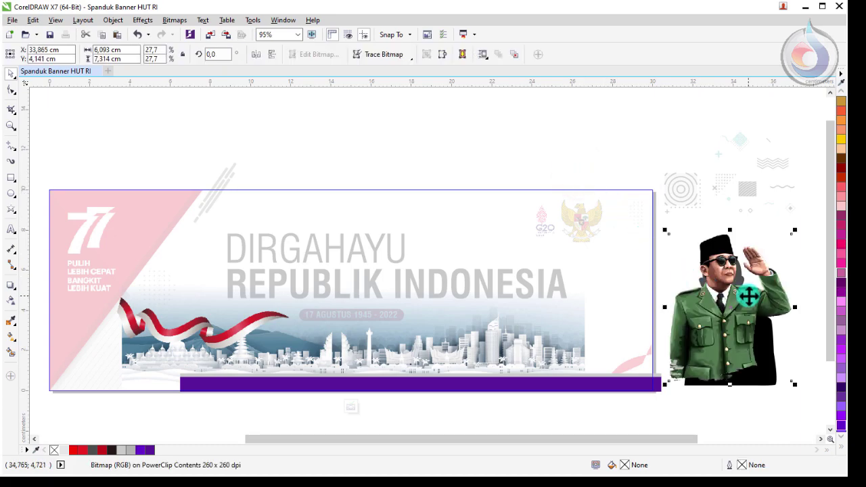
{"action": "left_click_drag", "start_coordinate": [741, 288], "coordinate": [628, 288]}
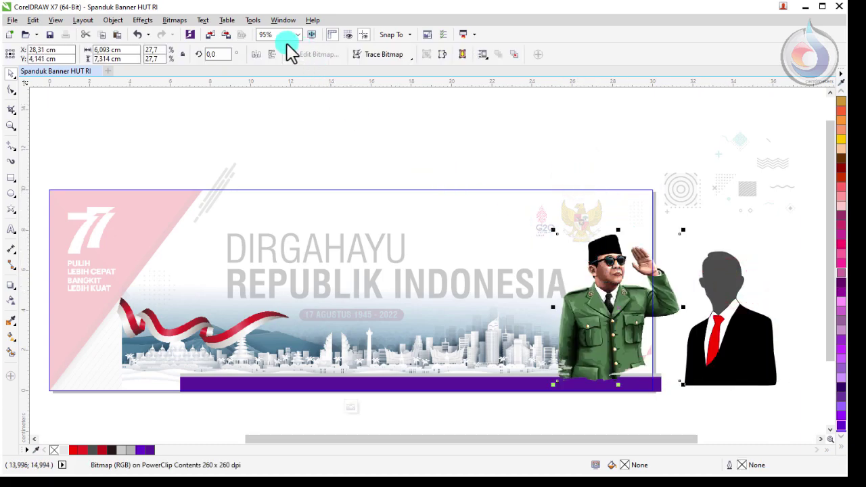
{"action": "left_click", "coordinate": [254, 55]}
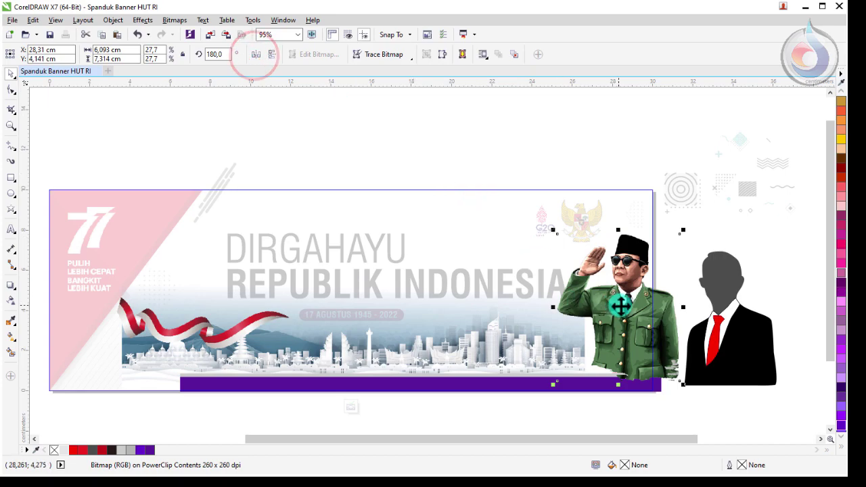
{"action": "left_click_drag", "start_coordinate": [598, 290], "coordinate": [597, 290]}
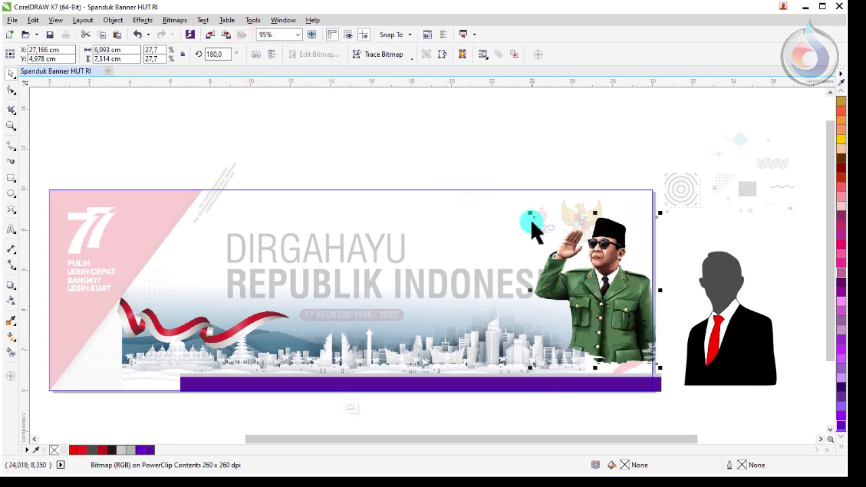
{"action": "left_click_drag", "start_coordinate": [531, 214], "coordinate": [535, 216]}
Shift the G20 and Garuda logos and the title text left, narrowing REPUBLIK INDONESIA to clear the saluting figure.
{"action": "left_click_drag", "start_coordinate": [499, 149], "coordinate": [628, 260]}
{"action": "left_click_drag", "start_coordinate": [581, 223], "coordinate": [528, 224]}
{"action": "left_click_drag", "start_coordinate": [539, 274], "coordinate": [521, 274]}
{"action": "key", "text": "Escape"}
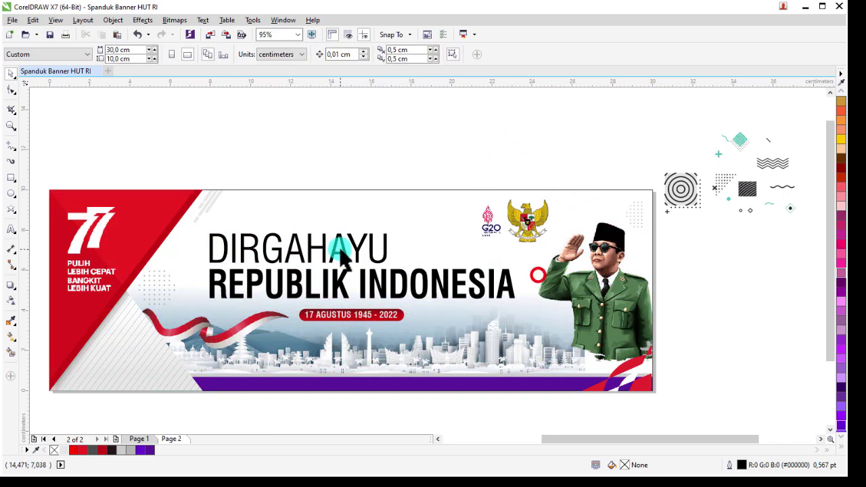
Select the whole page 2 banner and export only the selection as a JPG - JPEG Bitmaps file named Spanduk Banner HUT RI.
{"action": "left_click", "coordinate": [497, 350]}
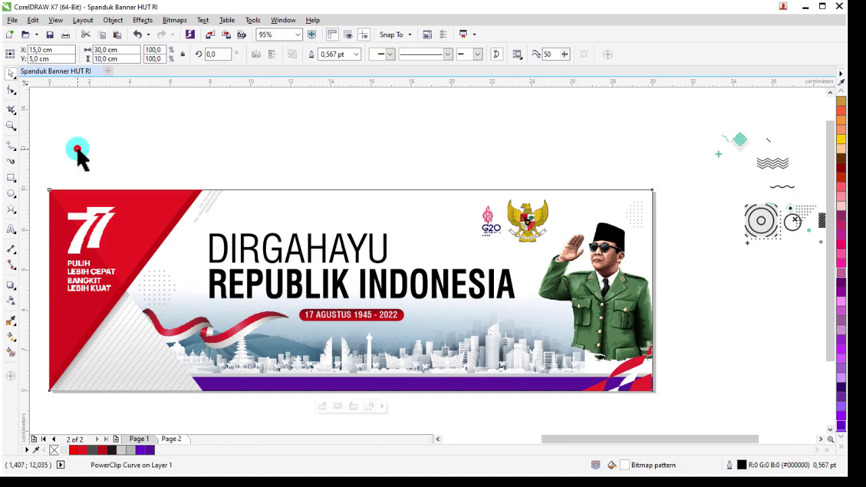
{"action": "left_click", "coordinate": [77, 149]}
{"action": "left_click_drag", "start_coordinate": [37, 162], "coordinate": [677, 418]}
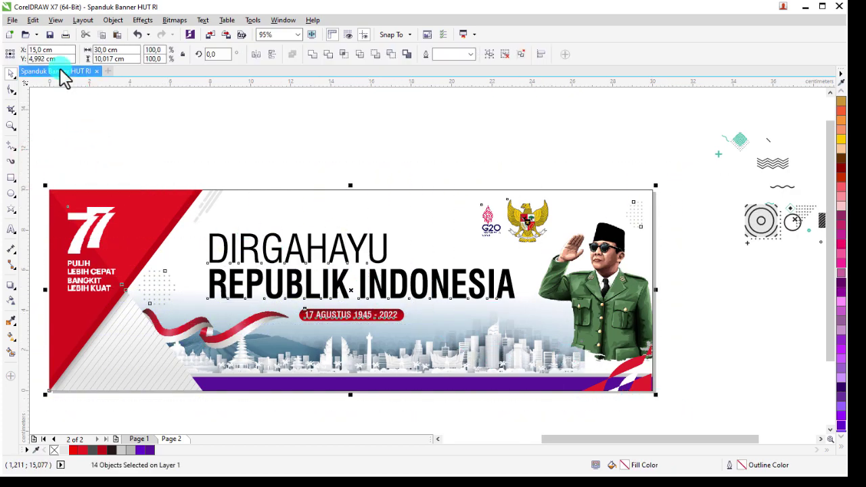
{"action": "left_click", "coordinate": [12, 19]}
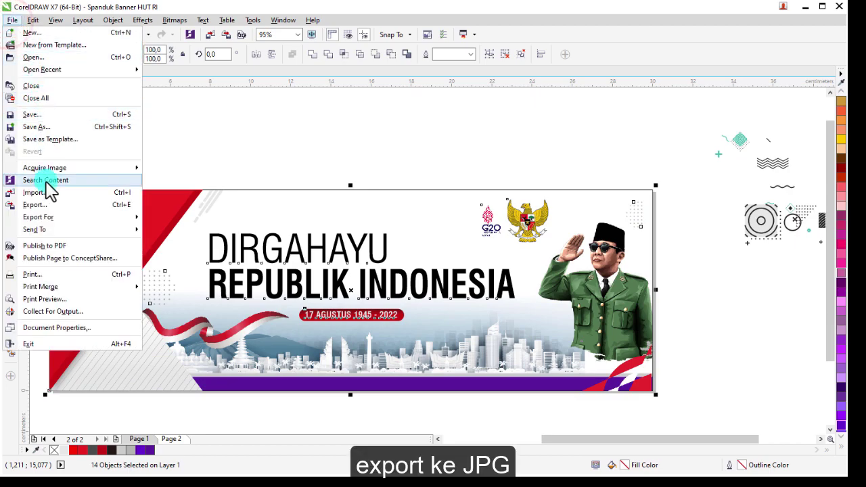
{"action": "left_click", "coordinate": [54, 206]}
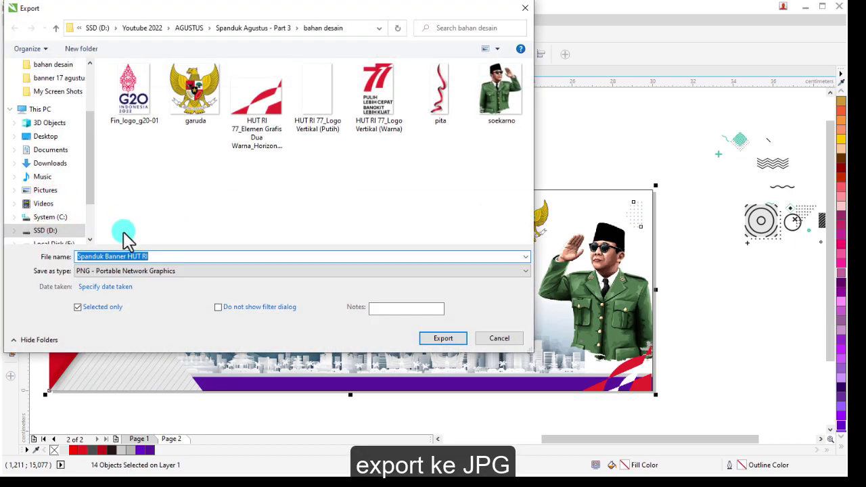
{"action": "left_click", "coordinate": [161, 271]}
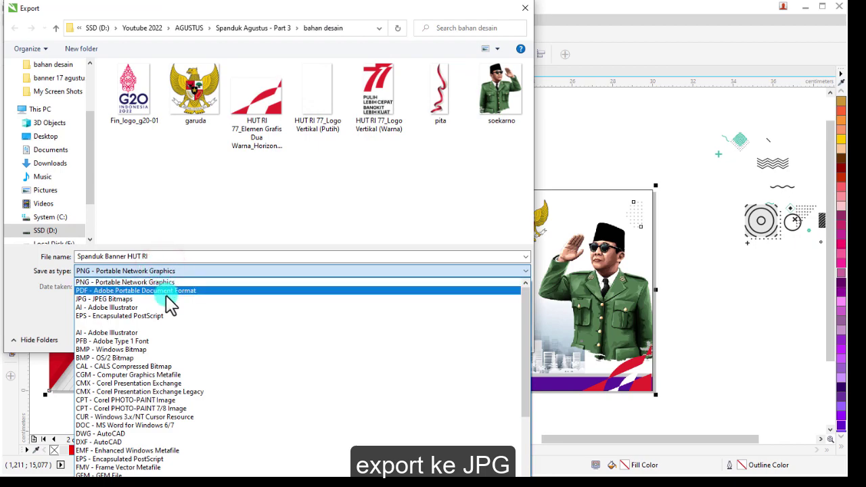
{"action": "left_click", "coordinate": [167, 299]}
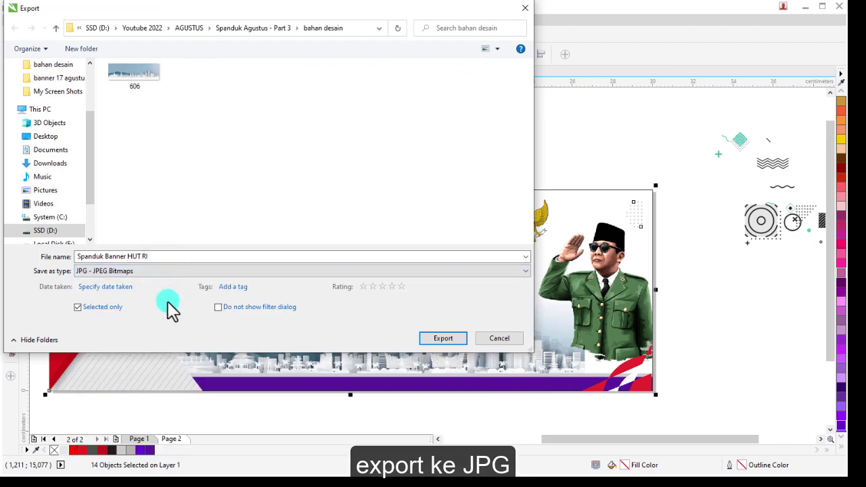
{"action": "triple_click", "coordinate": [153, 257]}
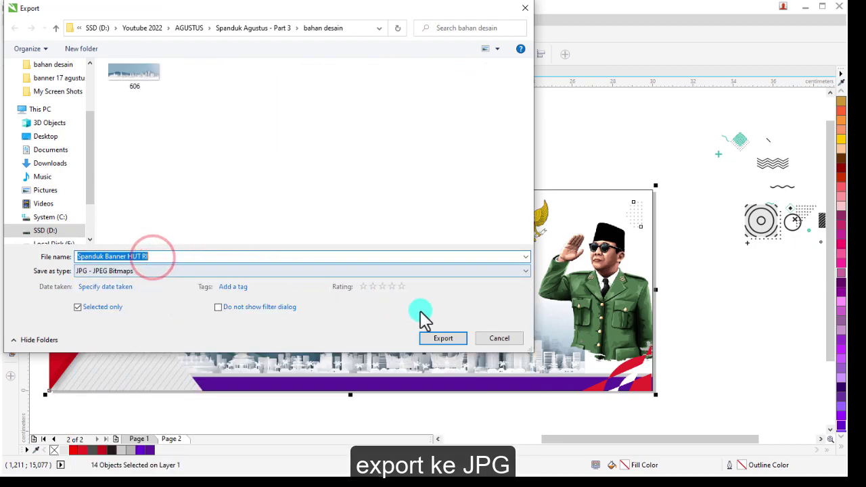
{"action": "left_click", "coordinate": [448, 341]}
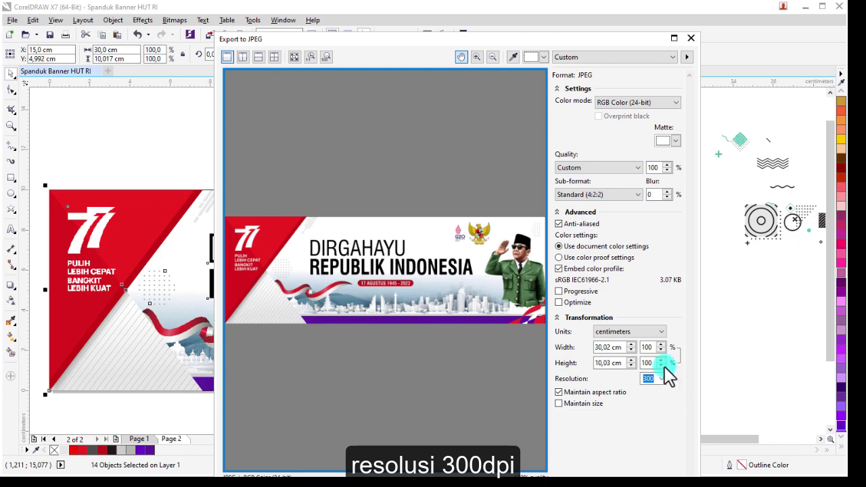
Complete the JPEG export in RGB Color (24-bit) at 100% quality and 300 dpi, and deselect the banner.
{"action": "mouse_move", "coordinate": [561, 35]}
{"action": "left_mouse_down"}
{"action": "mouse_move", "coordinate": [559, 16]}
{"action": "mouse_move", "coordinate": [578, 89]}
{"action": "mouse_move", "coordinate": [546, 28]}
{"action": "left_mouse_up"}
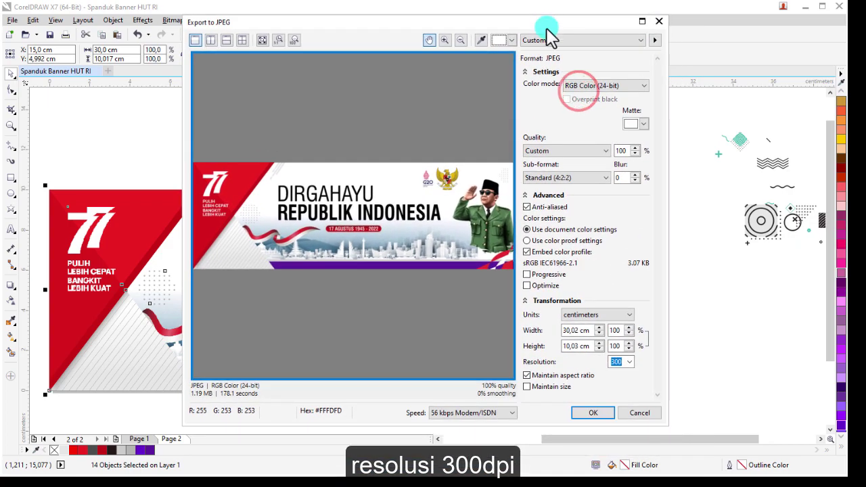
{"action": "left_click", "coordinate": [608, 413]}
{"action": "left_click", "coordinate": [385, 164]}
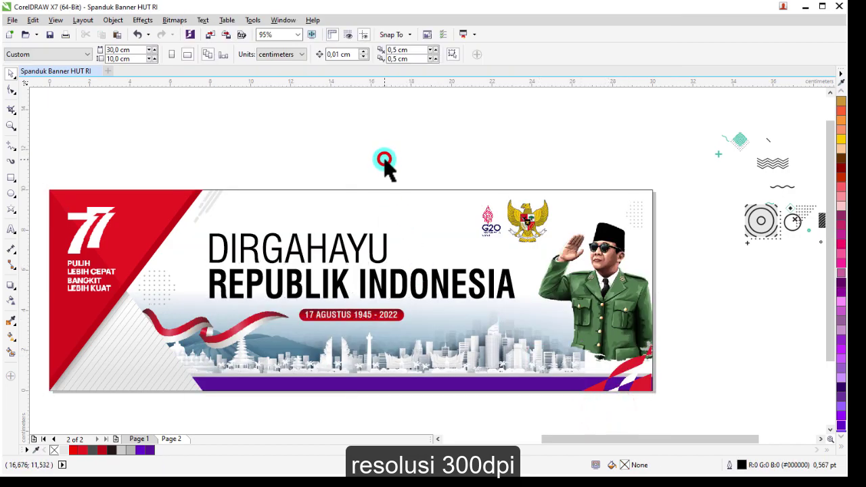
{"action": "left_click", "coordinate": [409, 386]}
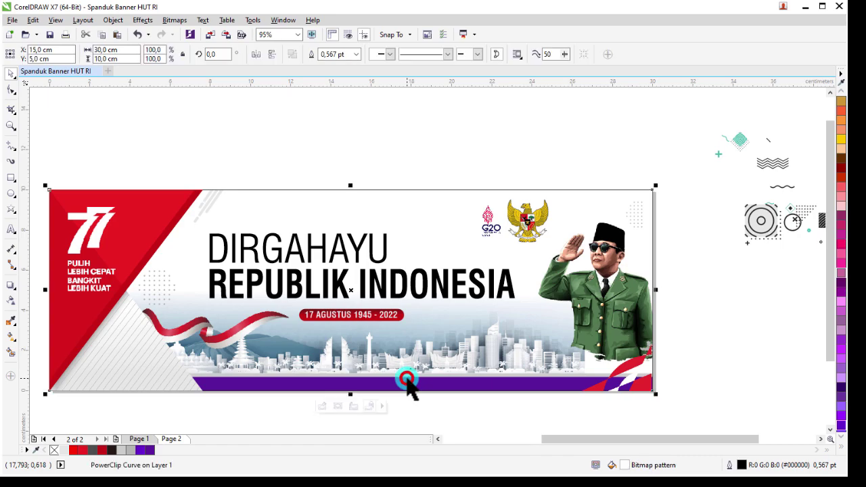
{"action": "left_click", "coordinate": [406, 164]}
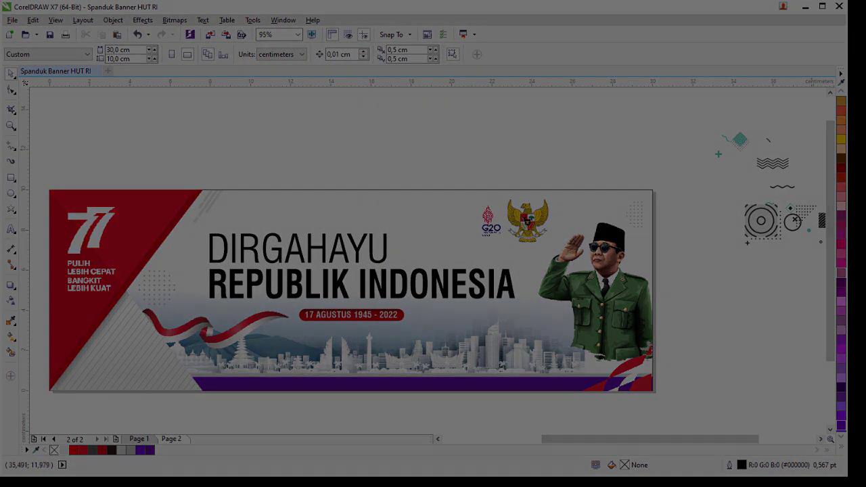